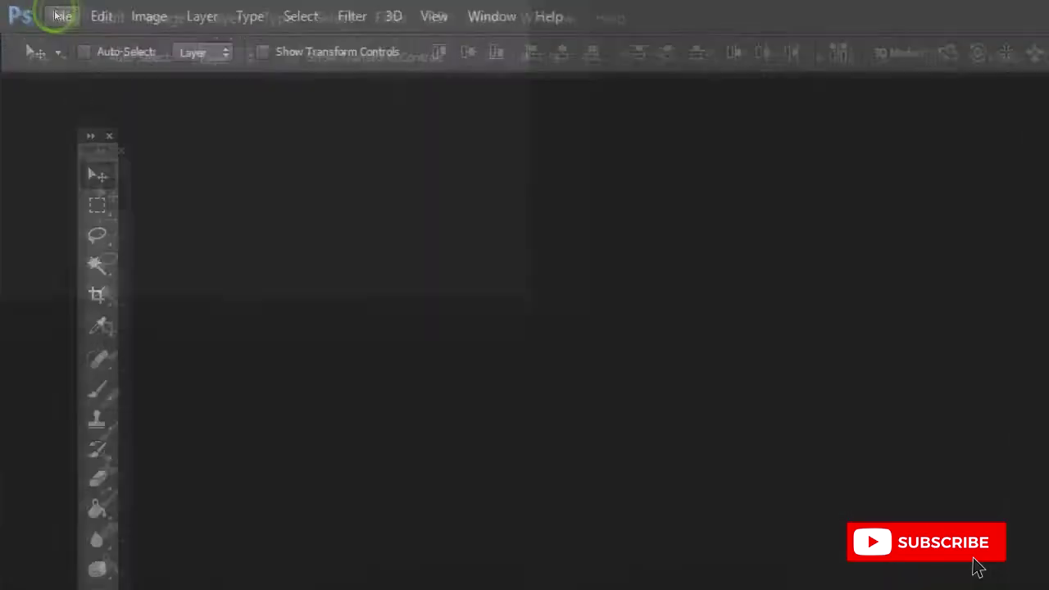
Create a new 148.5 × 210 cm document in CMYK Color mode
click(28, 9)
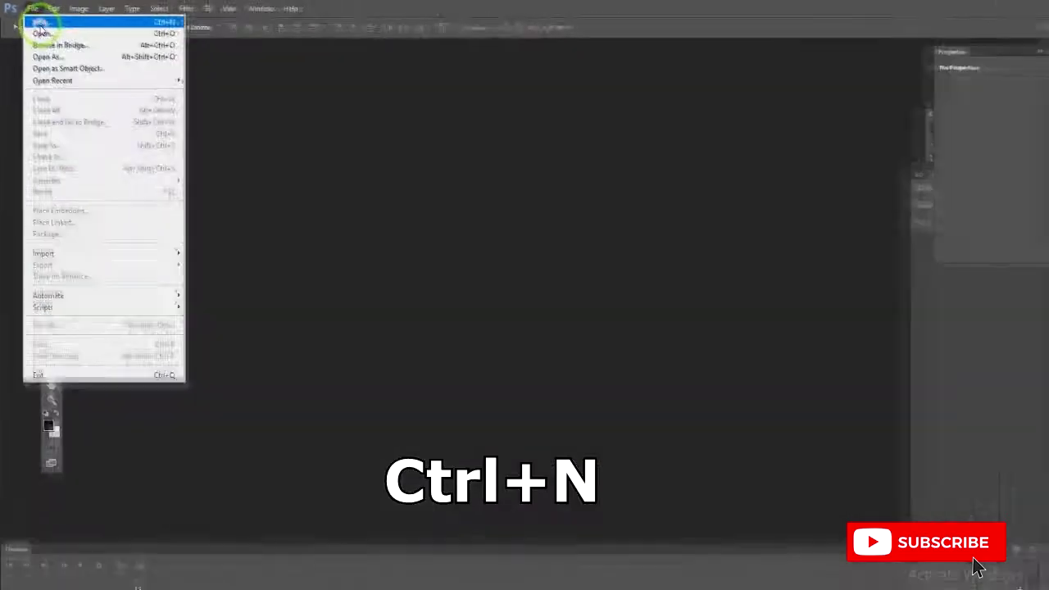
click(149, 97)
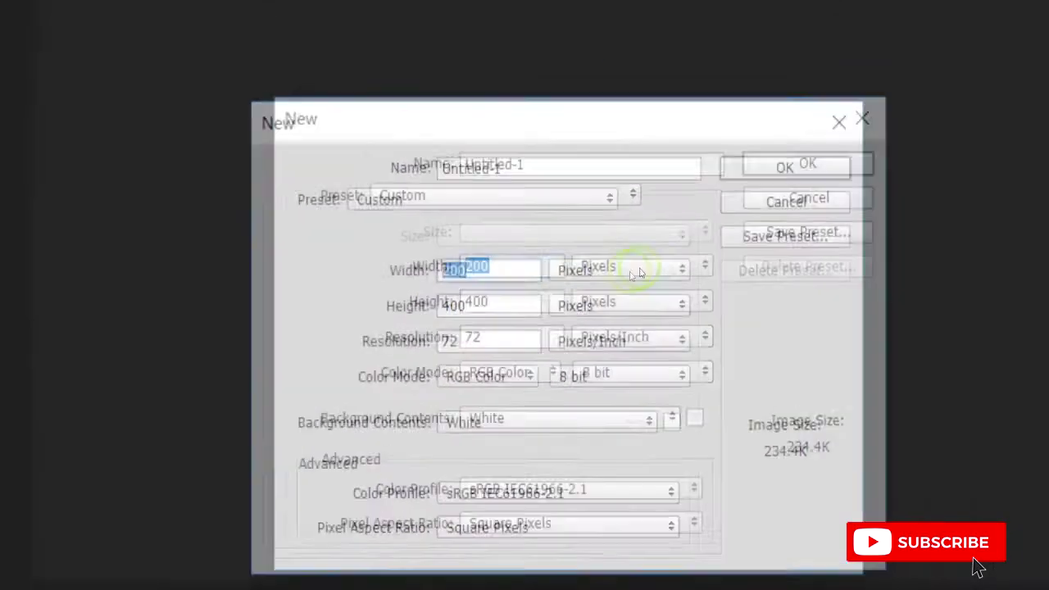
click(555, 196)
click(516, 339)
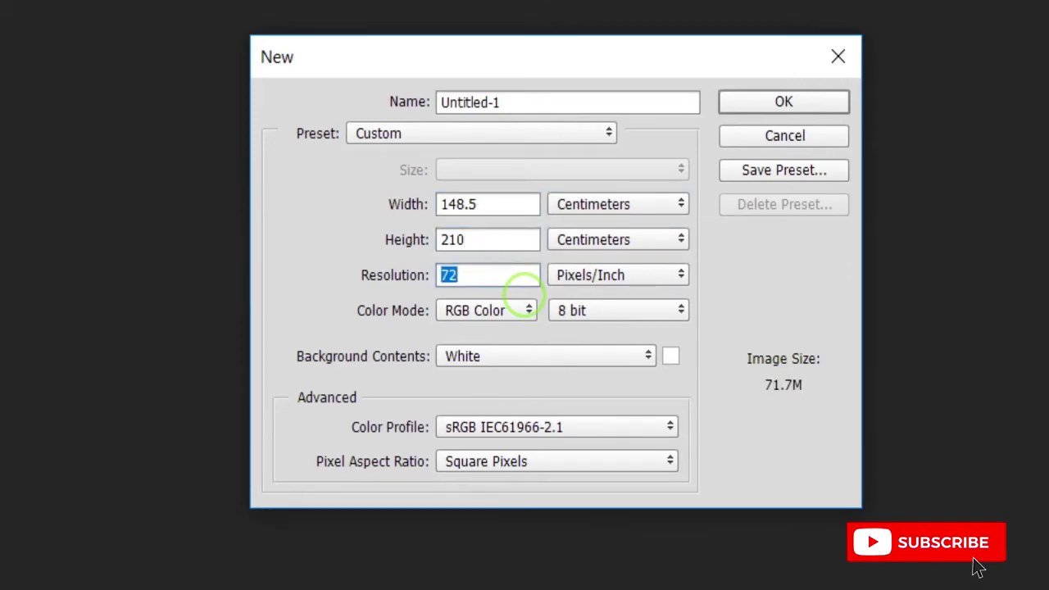
click(524, 310)
click(471, 380)
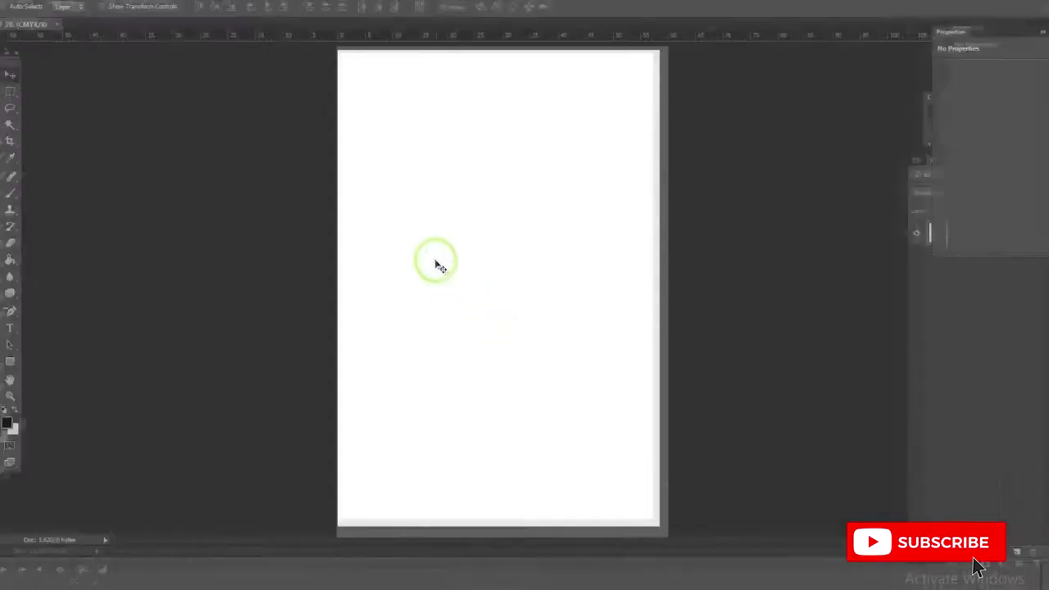
Save the new document as 'college flyer tutorial'
click(30, 8)
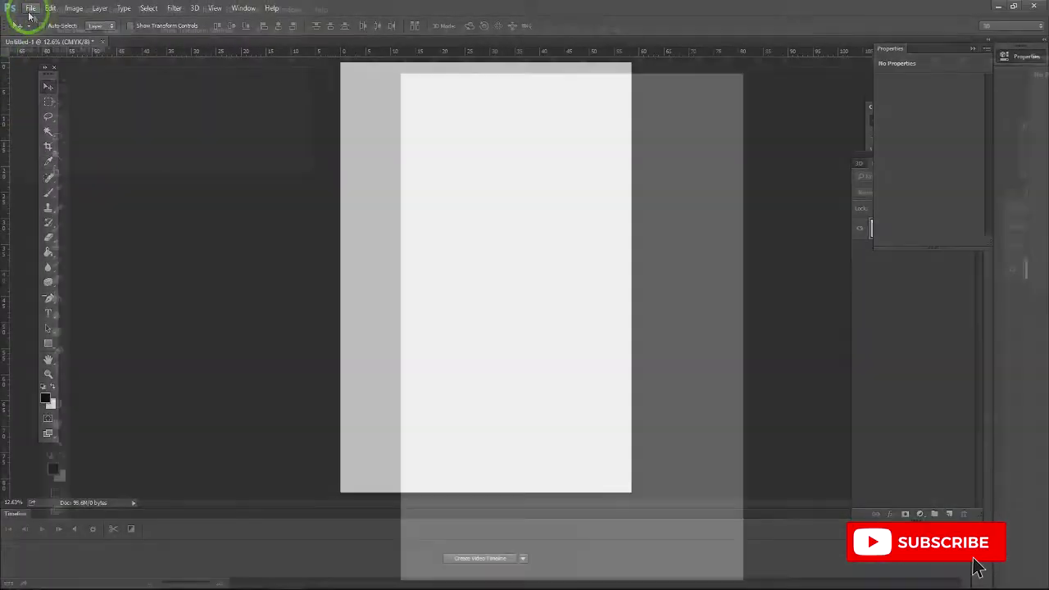
click(47, 122)
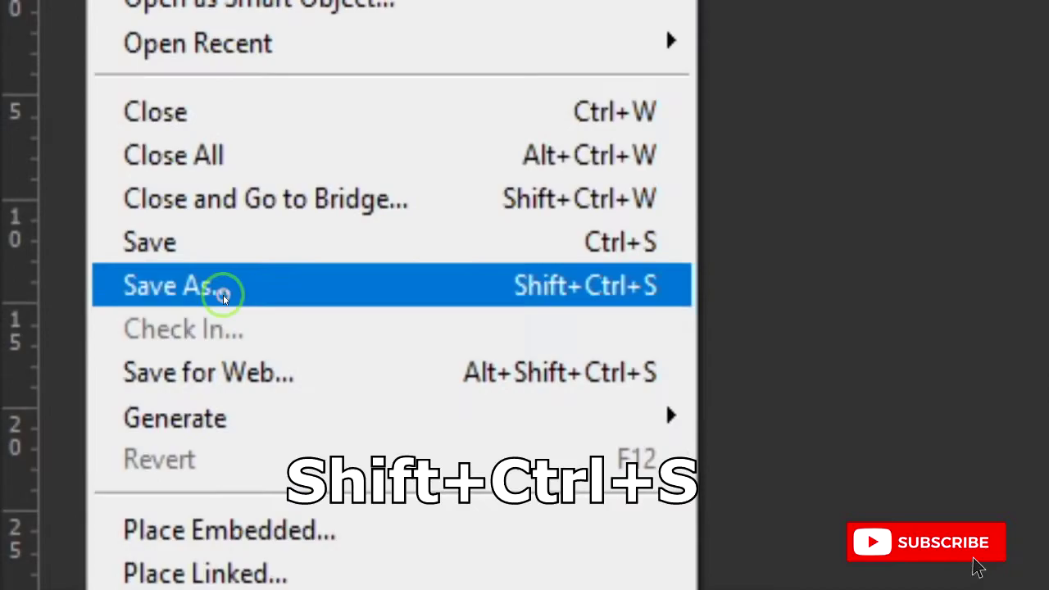
text(college)
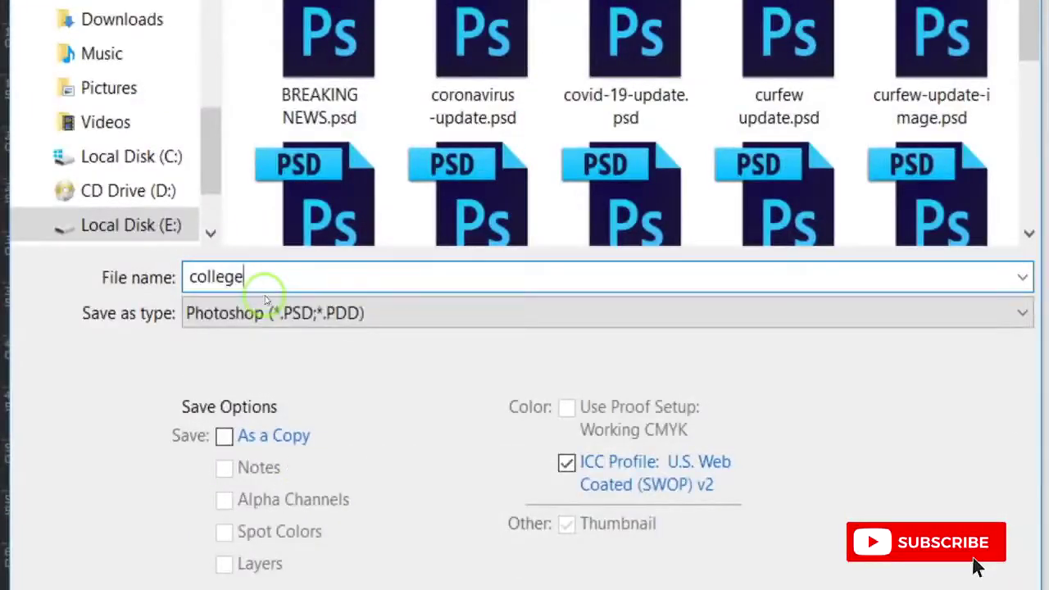
text(colle)
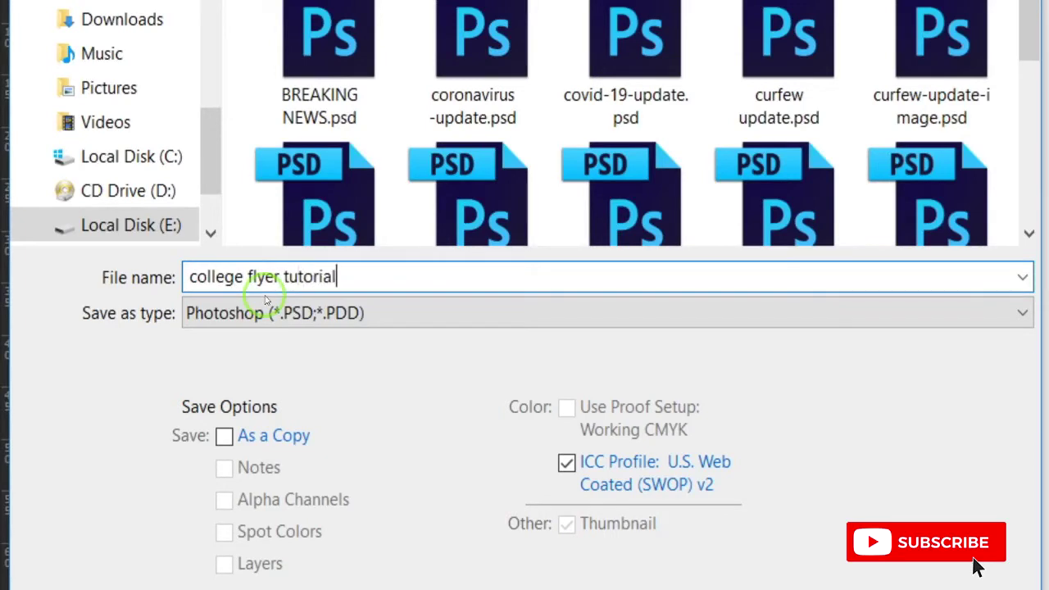
key(Return)
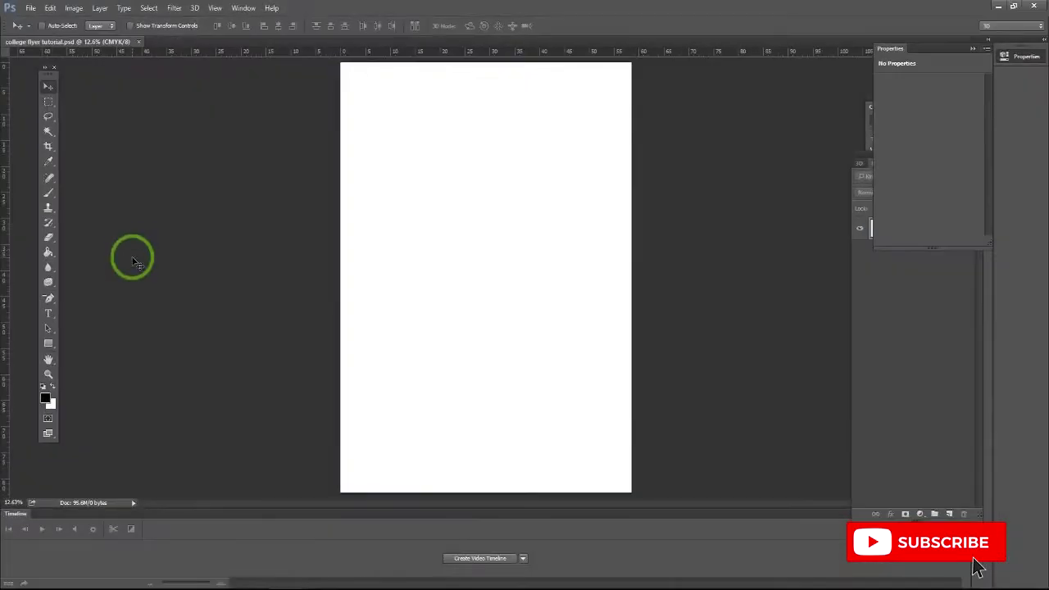
Place guides just inside the left, top, right and bottom page edges, then fit the page on screen
scroll(361, 112, up, 2)
scroll(363, 115, up, 2)
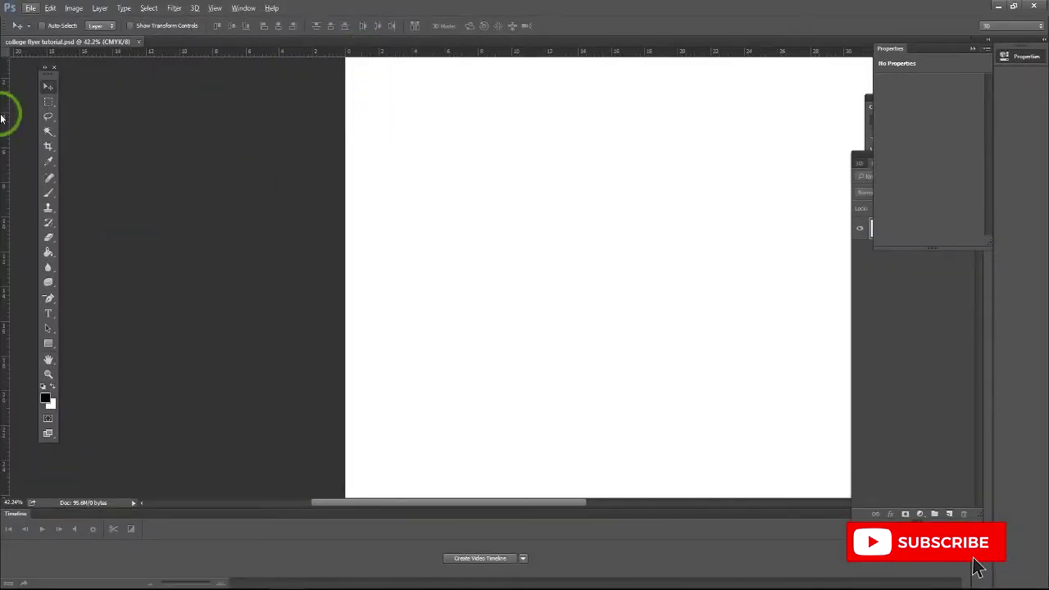
drag(378, 116, 378, 116)
scroll(361, 123, up, 3)
drag(341, 51, 340, 184)
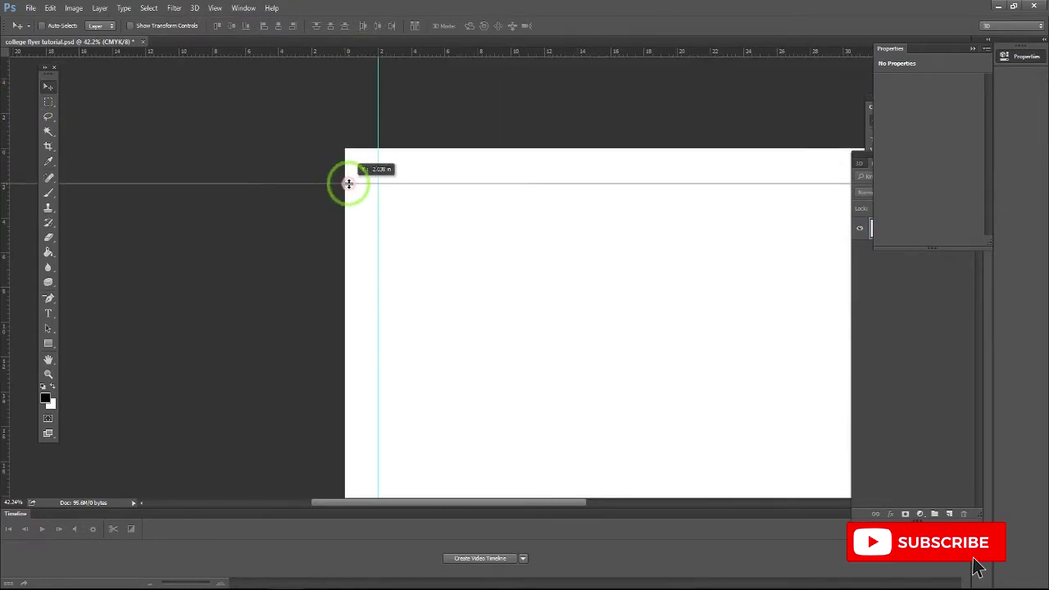
scroll(492, 245, right, 10)
scroll(496, 325, down, 5)
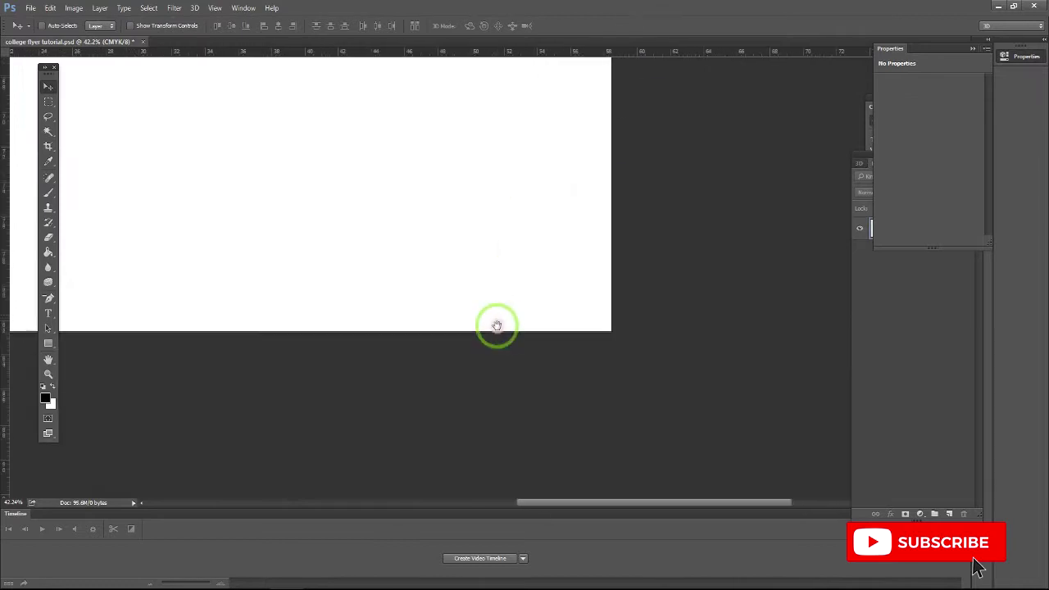
drag(10, 302, 577, 252)
mouse_move(569, 51)
mouse_down()
mouse_move(533, 330)
mouse_move(523, 294)
mouse_up()
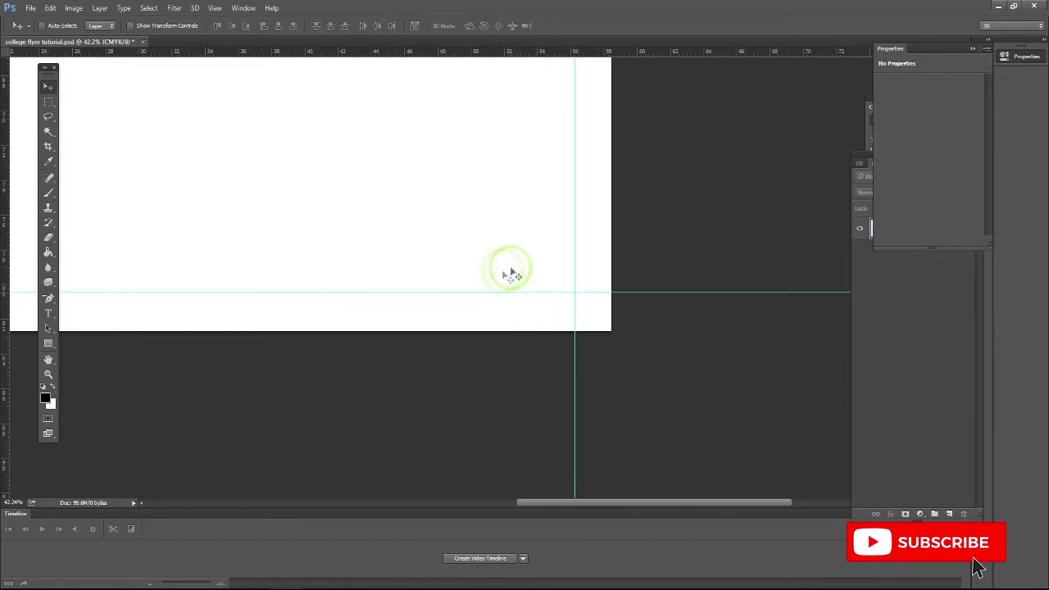
key(ctrl+0)
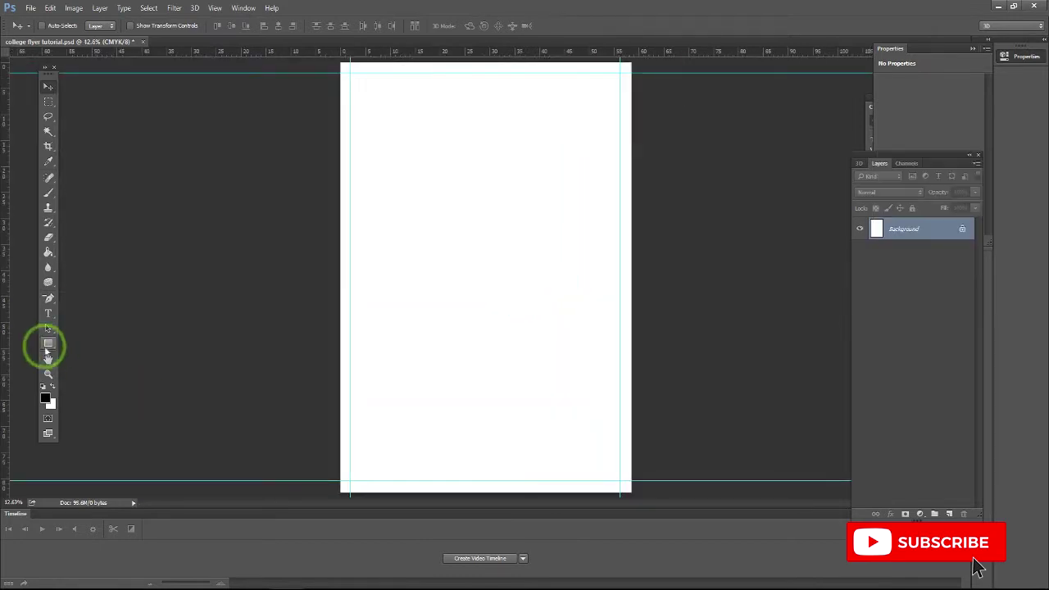
Draw a tall blue rectangle extending past the page
key(u)
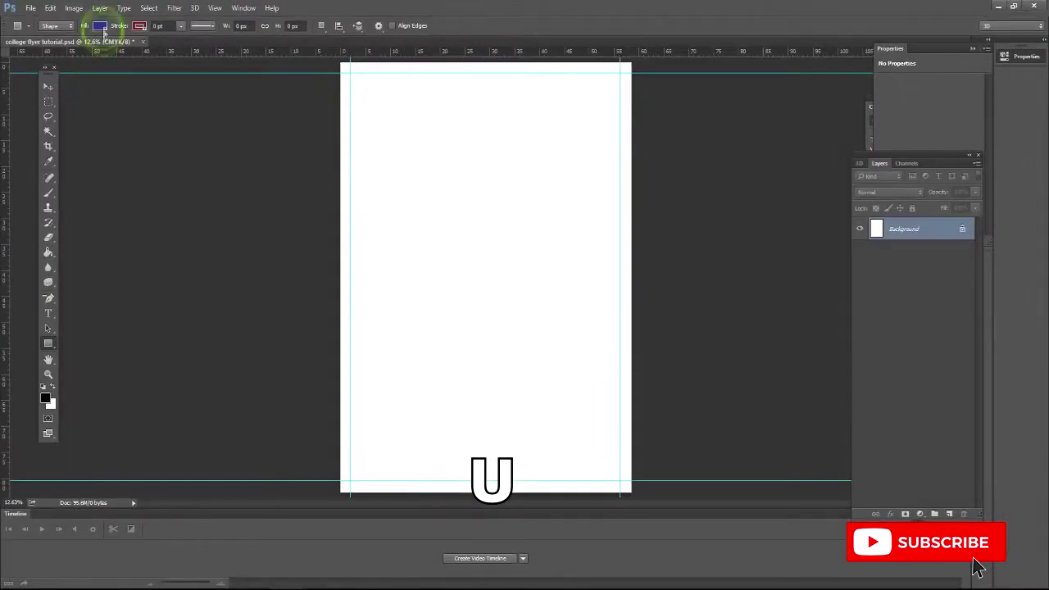
click(99, 25)
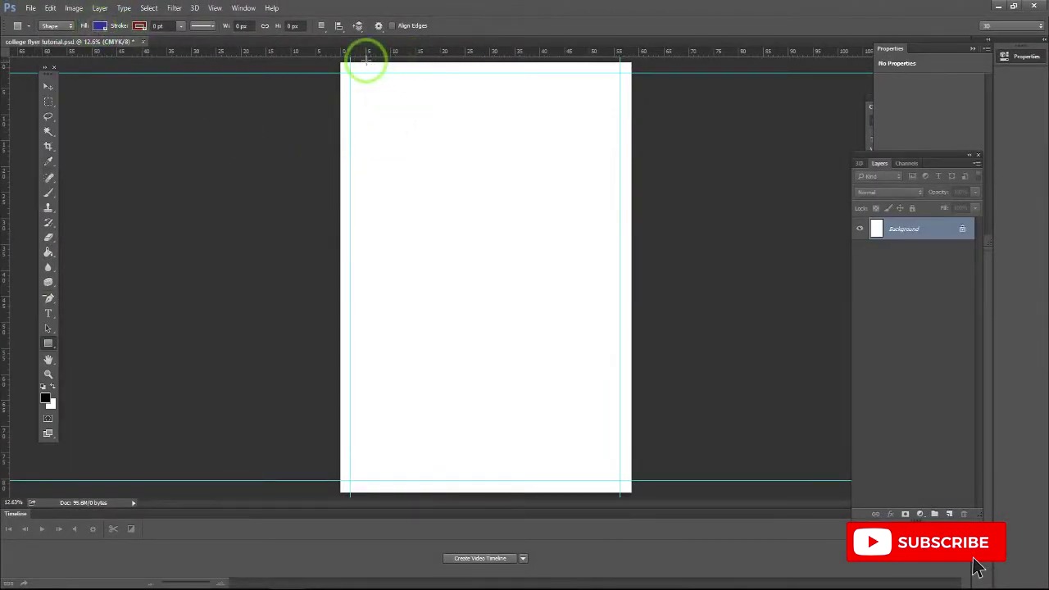
key(ctrl+minus)
drag(394, 89, 557, 432)
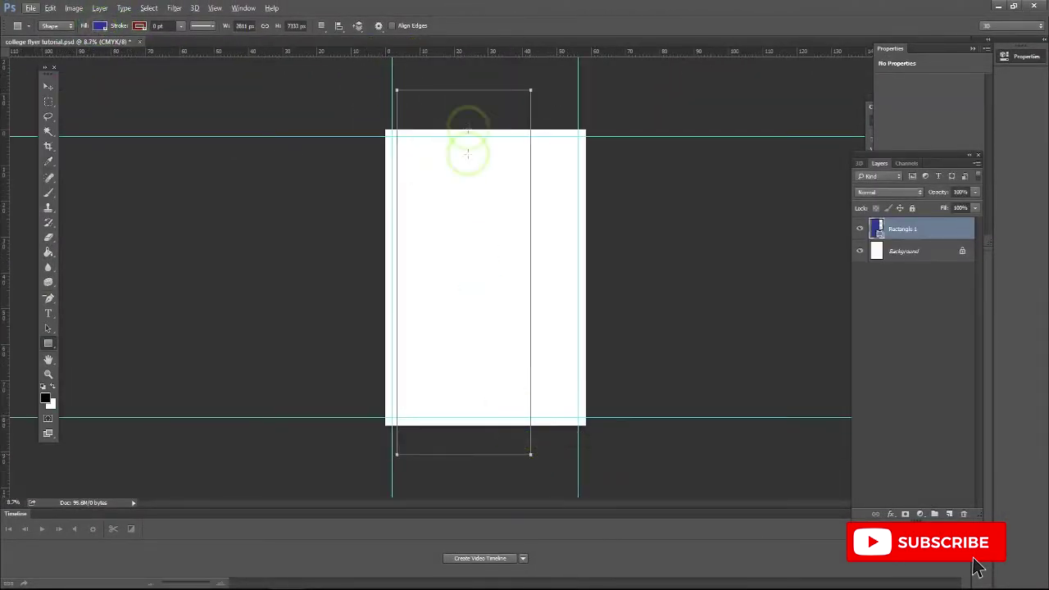
Rotate the blue rectangle 45° into a diagonal band and accept converting it to a path
right_click(480, 235)
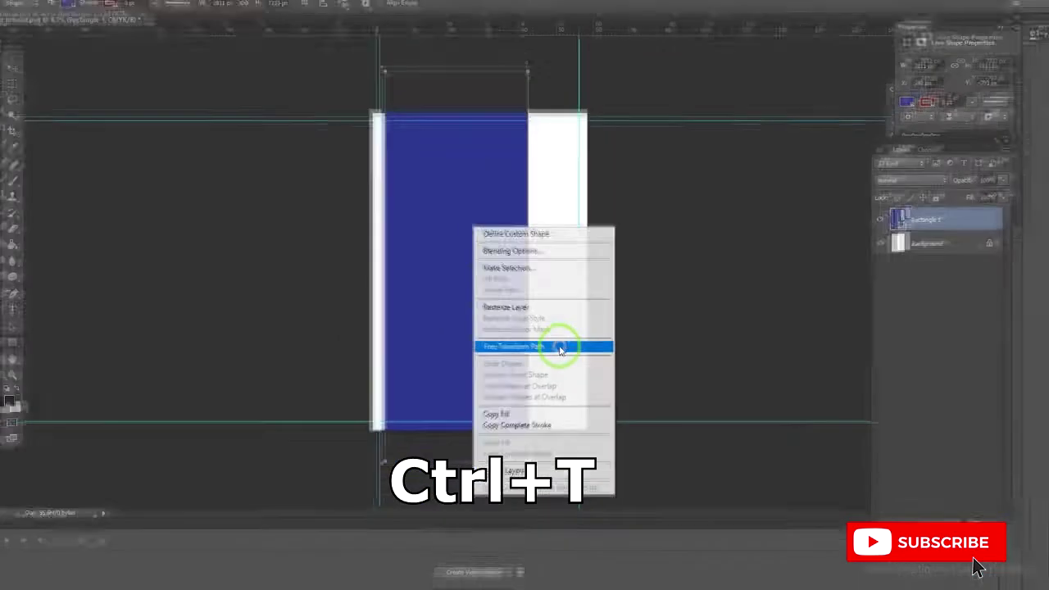
click(527, 299)
mouse_move(574, 109)
mouse_down()
mouse_move(652, 246)
mouse_move(643, 190)
mouse_up()
right_click(555, 201)
click(566, 211)
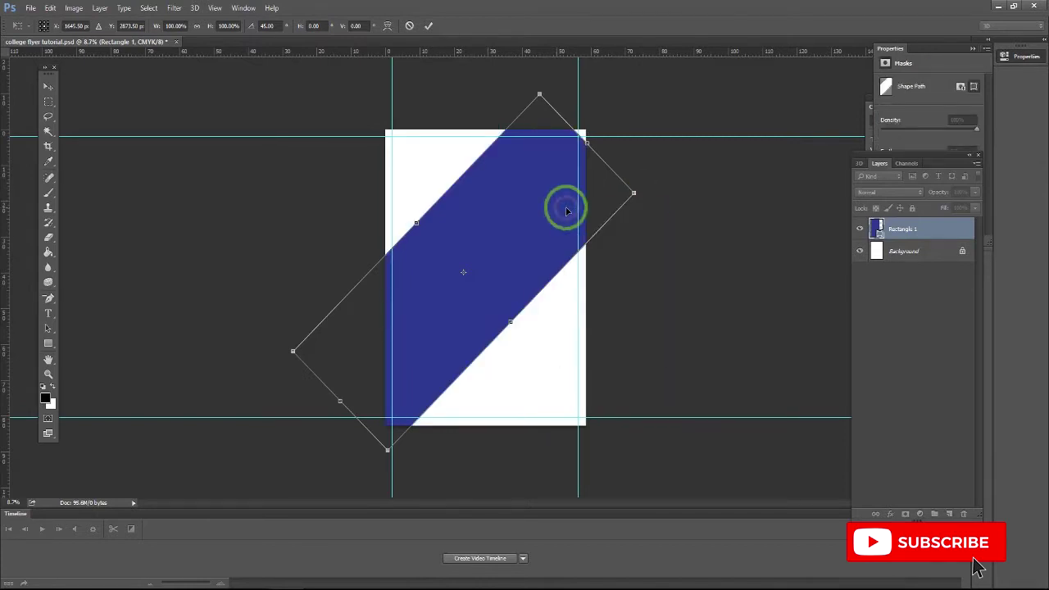
click(434, 27)
click(505, 222)
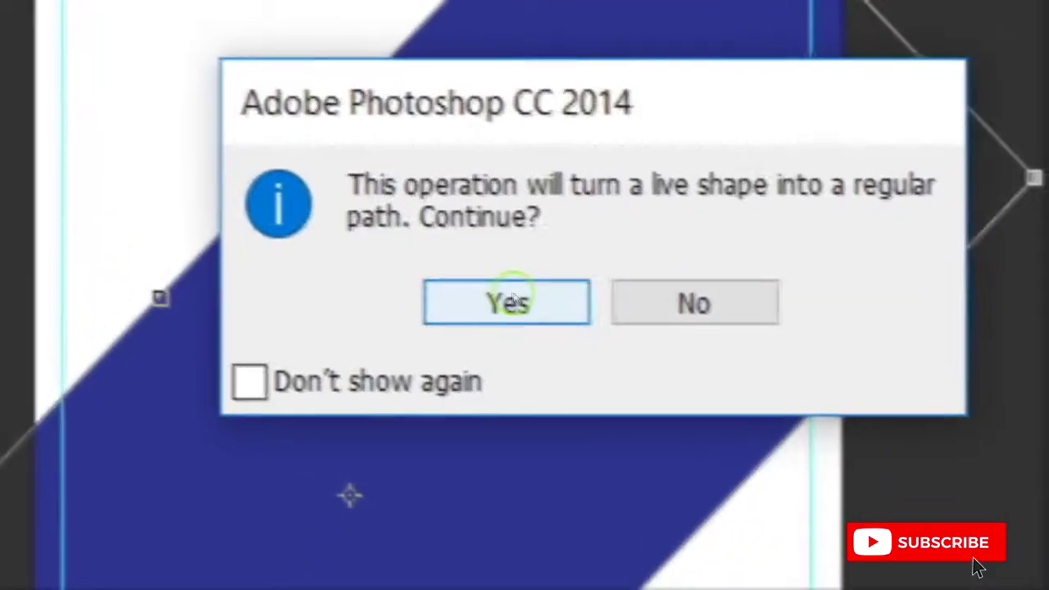
Nudge the blue band up-right and draw a second rectangle filled yellow
key(v)
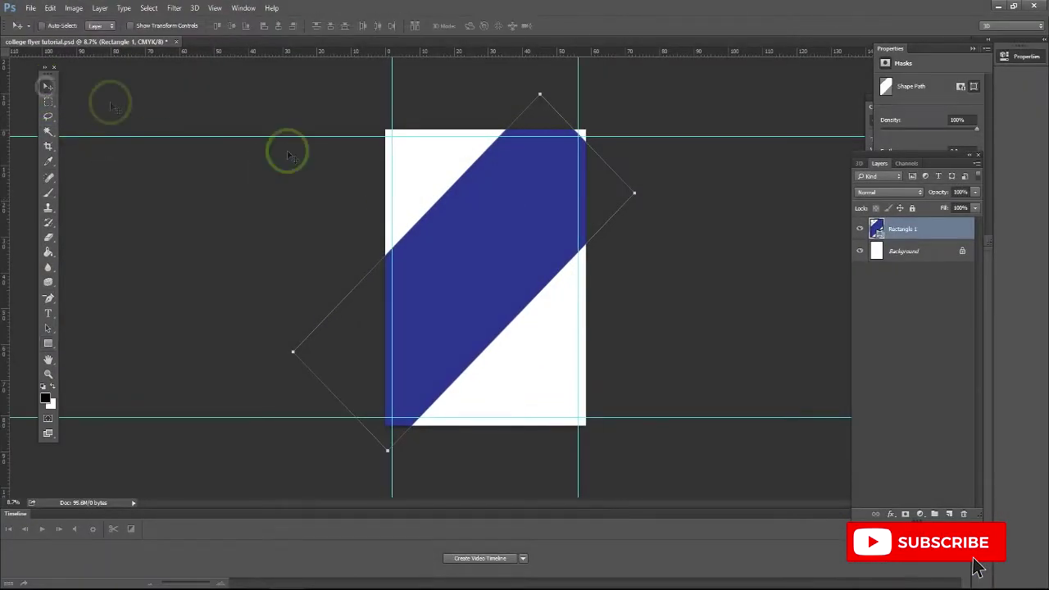
drag(549, 224, 558, 199)
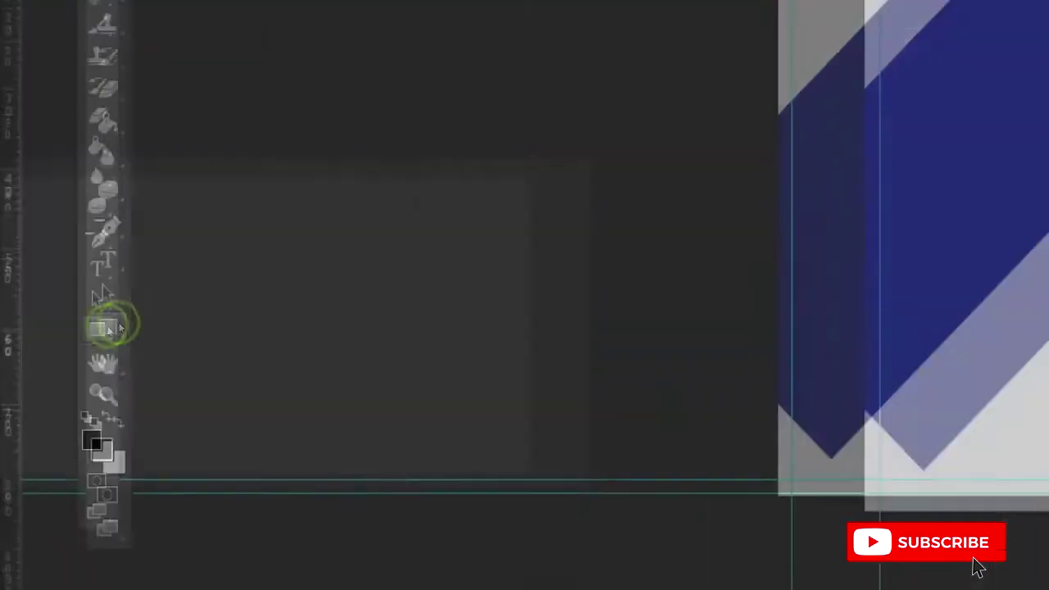
click(47, 344)
mouse_move(424, 242)
mouse_down()
mouse_move(576, 427)
mouse_move(611, 432)
mouse_up()
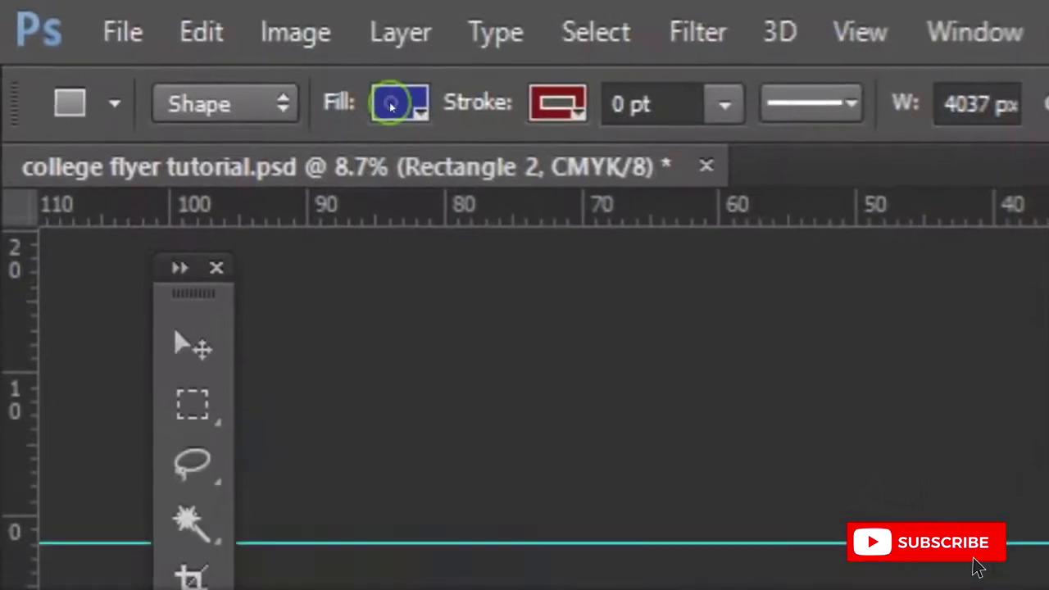
click(100, 25)
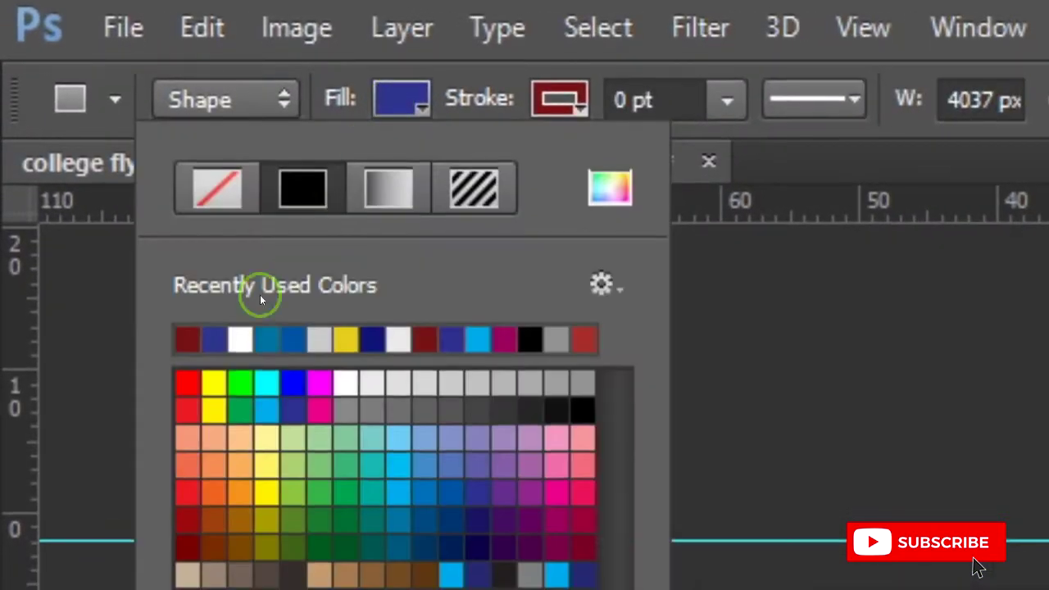
click(348, 290)
click(316, 105)
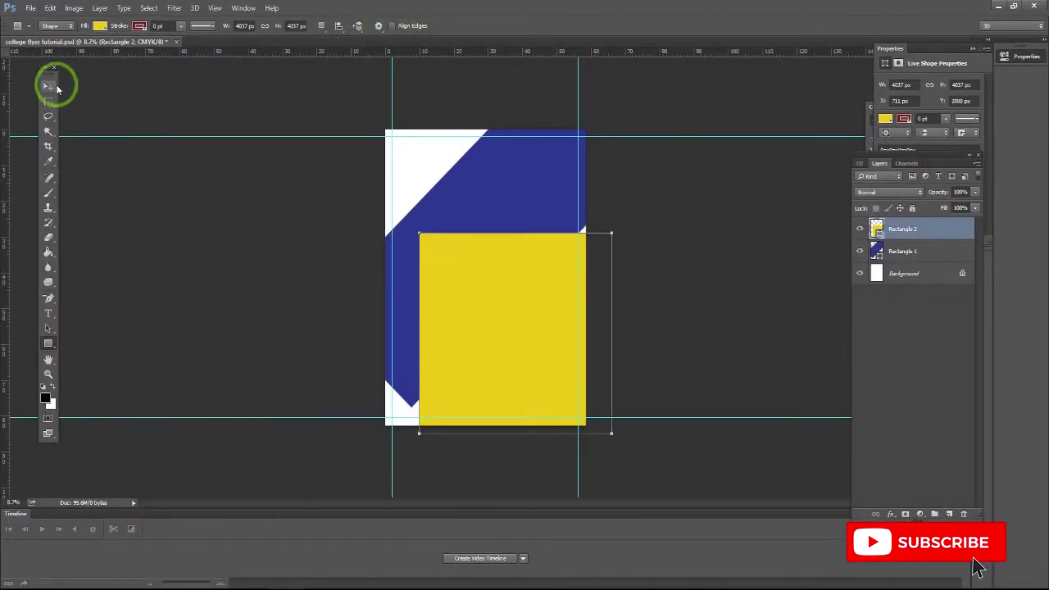
Rotate the yellow rectangle 45°, move it down-left, and enlarge it to about 114%
click(57, 88)
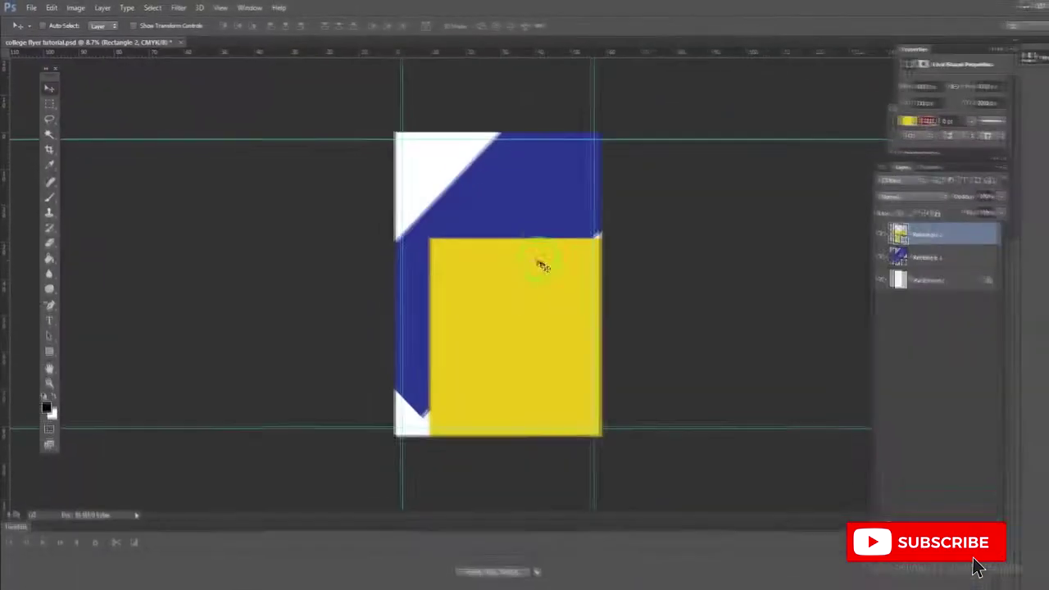
drag(507, 276, 473, 276)
click(49, 9)
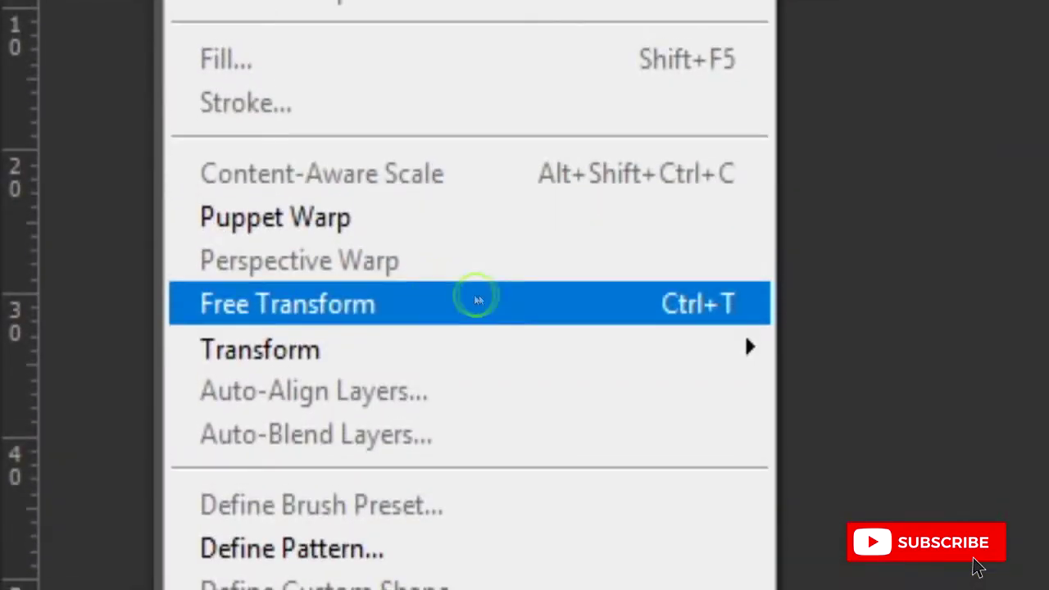
click(478, 301)
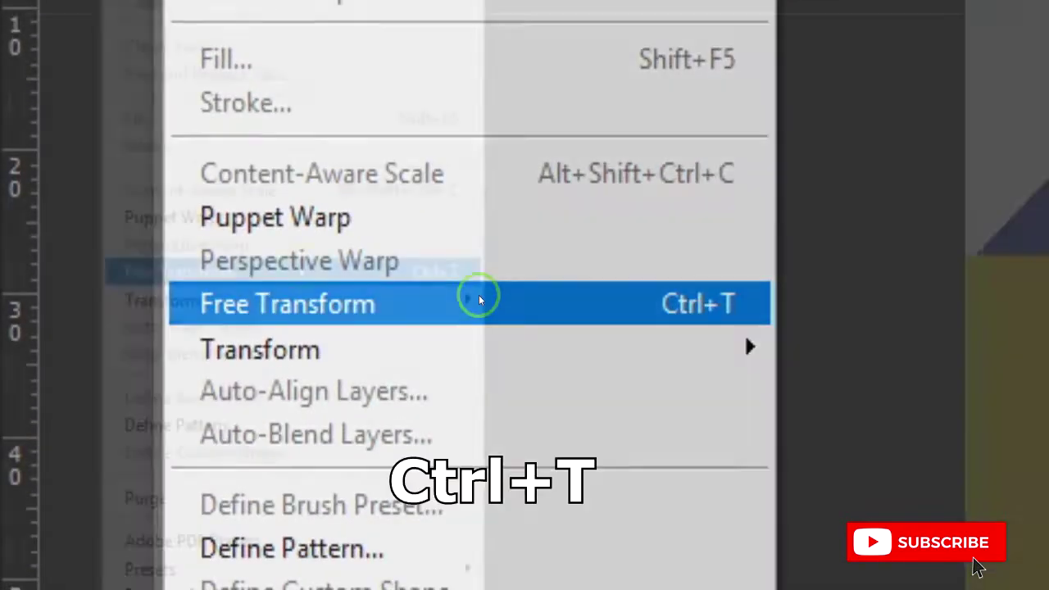
drag(533, 208, 691, 269)
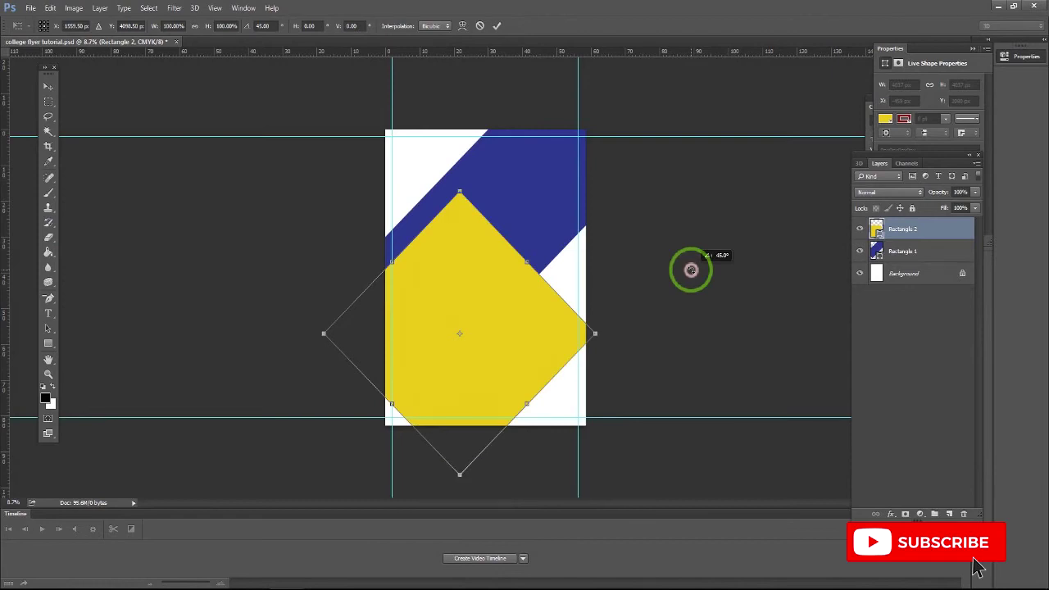
drag(511, 306, 443, 413)
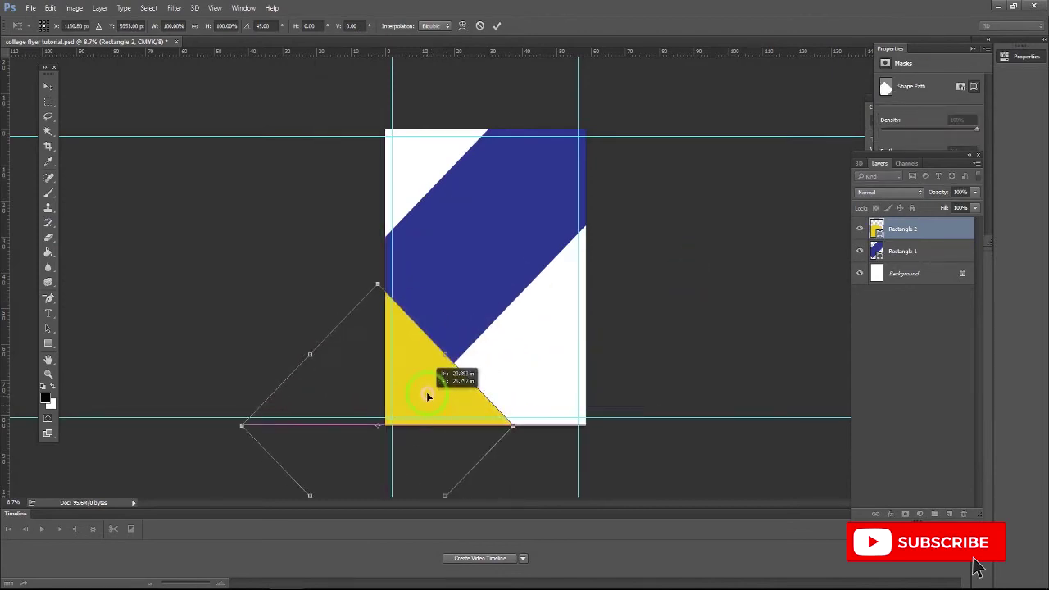
key(Return)
key(ctrl+t)
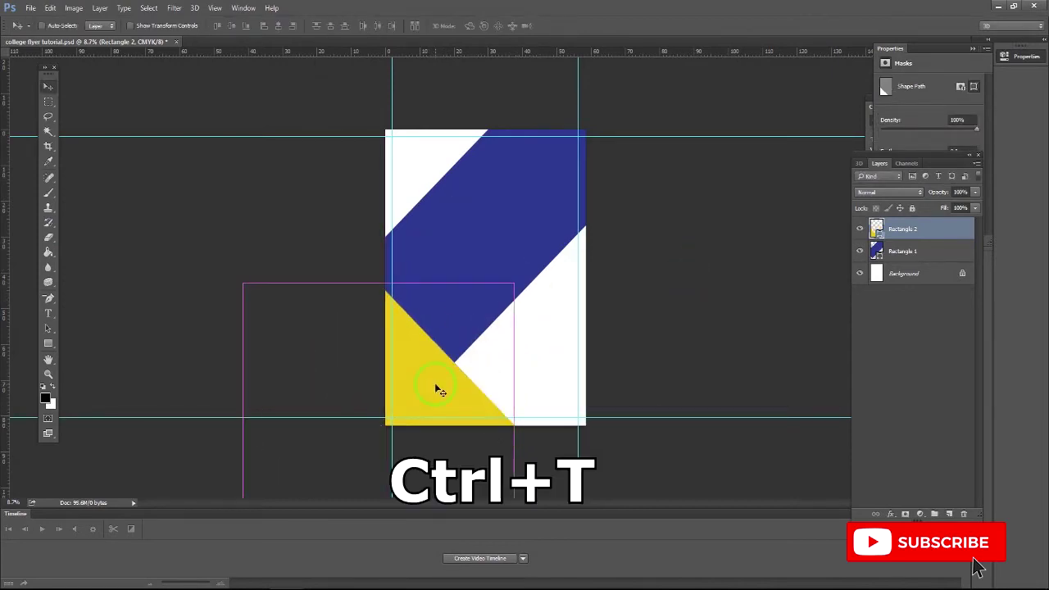
mouse_move(511, 284)
mouse_down()
mouse_move(546, 262)
mouse_move(471, 430)
mouse_up()
key(Return)
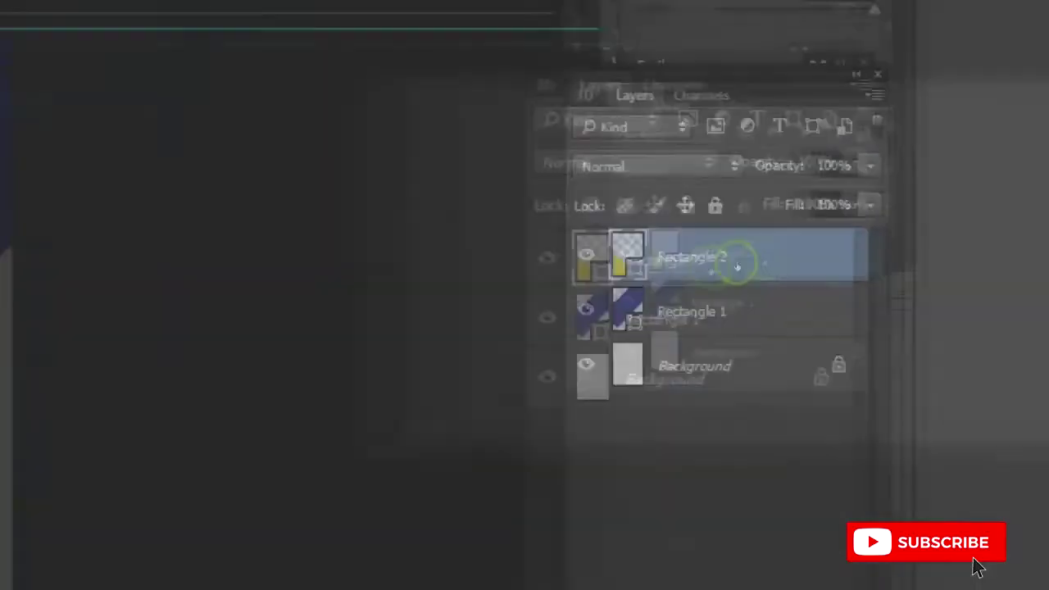
Duplicate the yellow shape as Rectangle 2 copy and move it up
right_click(899, 229)
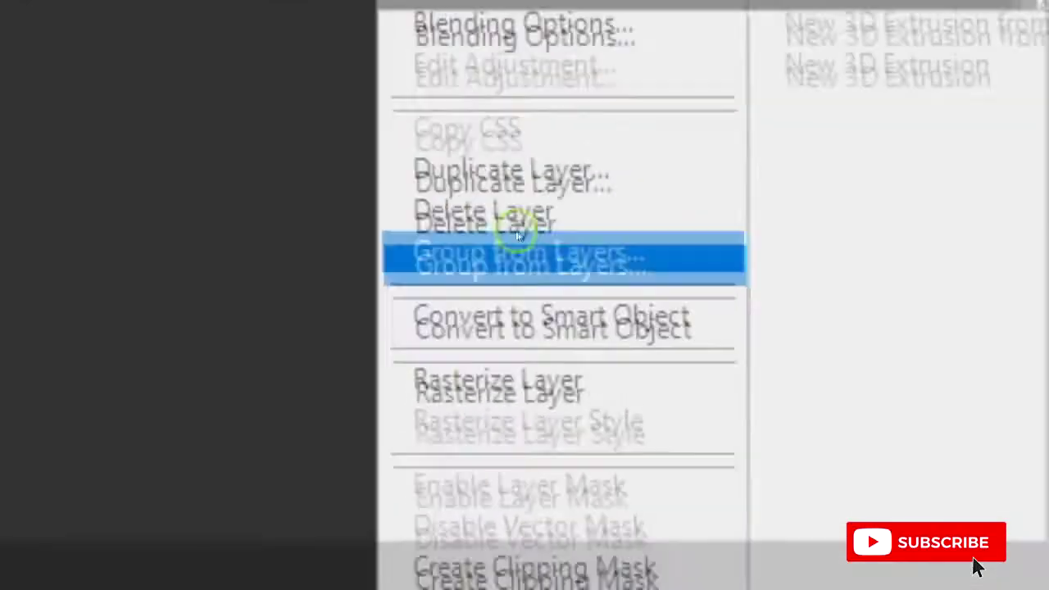
click(512, 176)
click(623, 188)
mouse_move(463, 360)
mouse_down()
mouse_move(479, 133)
mouse_move(468, 122)
mouse_move(496, 322)
mouse_up()
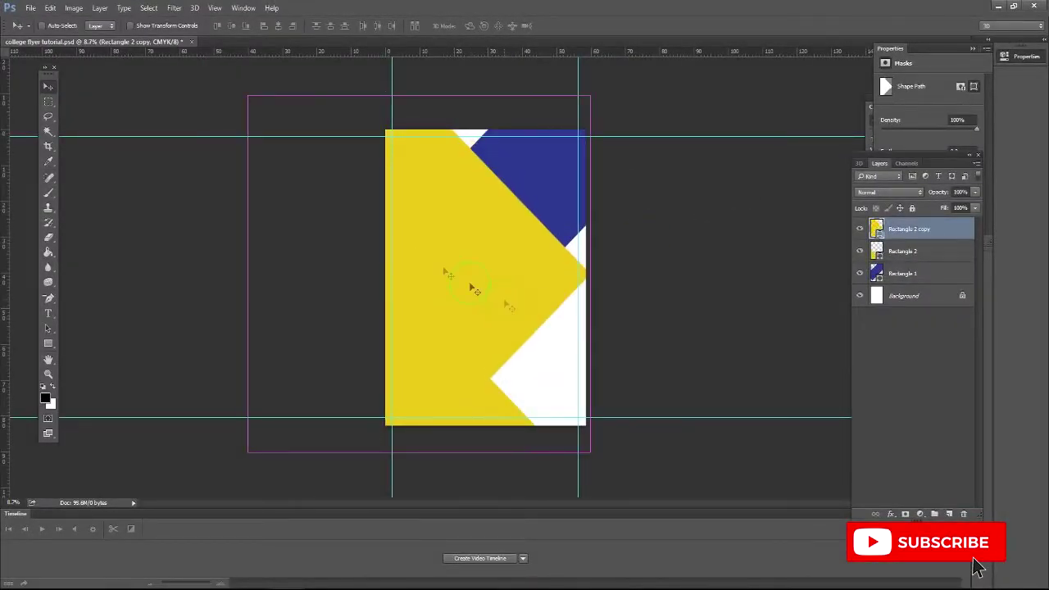
Shrink the yellow copy to about 37% along the flyer's top edge
click(51, 8)
click(95, 253)
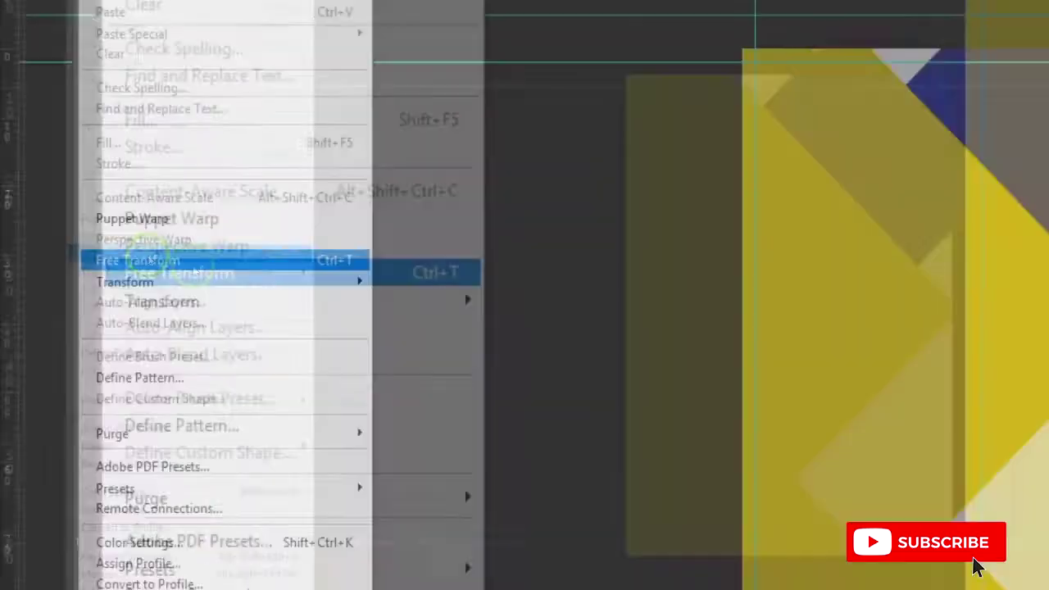
drag(590, 95, 461, 123)
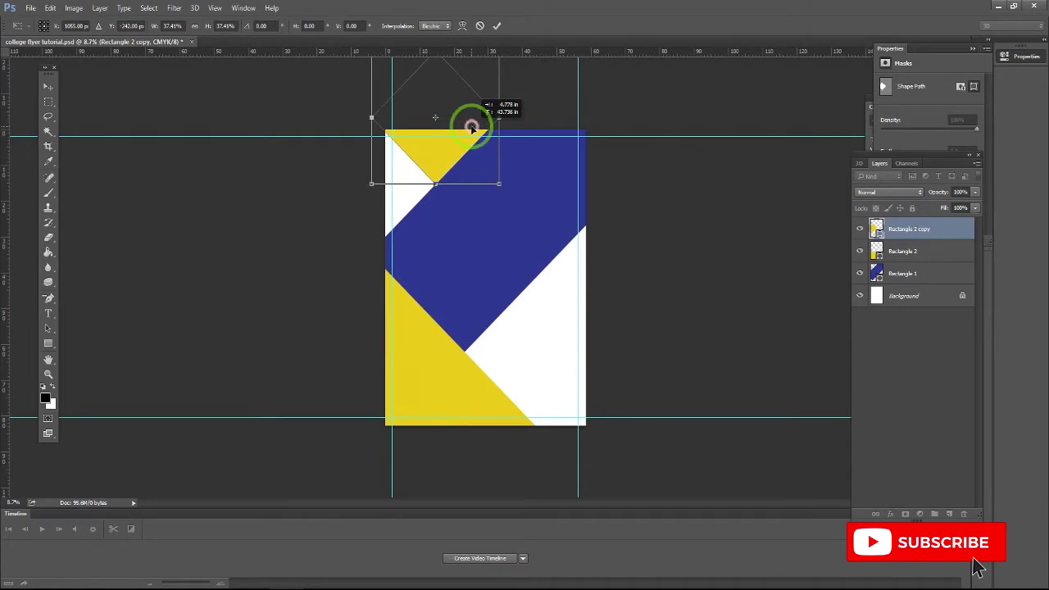
key(ctrl+plus)
click(496, 27)
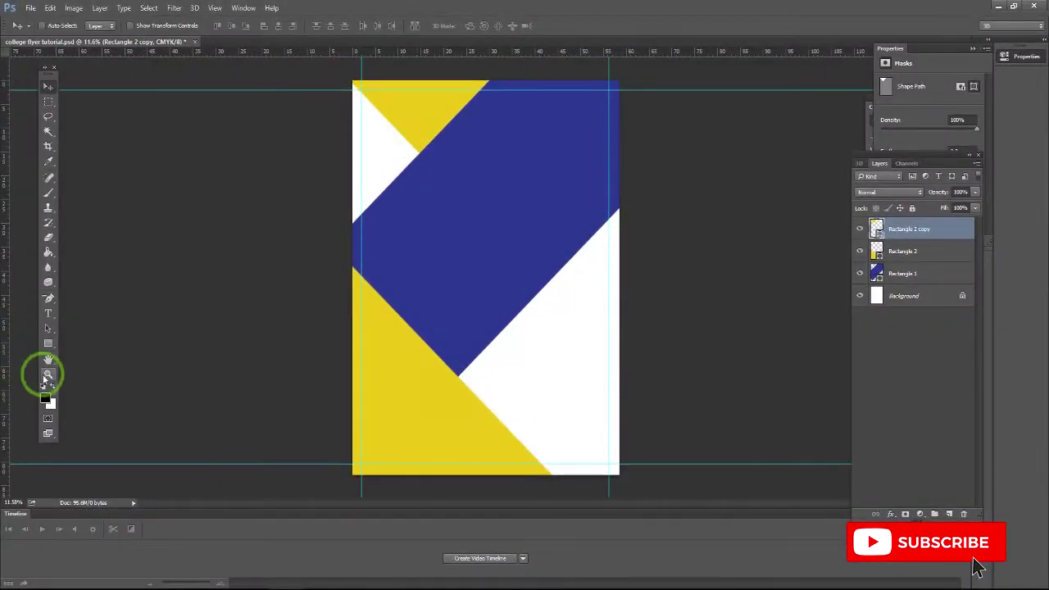
click(47, 376)
Nudge the small yellow triangle so it meets the blue band without a gap
click(419, 146)
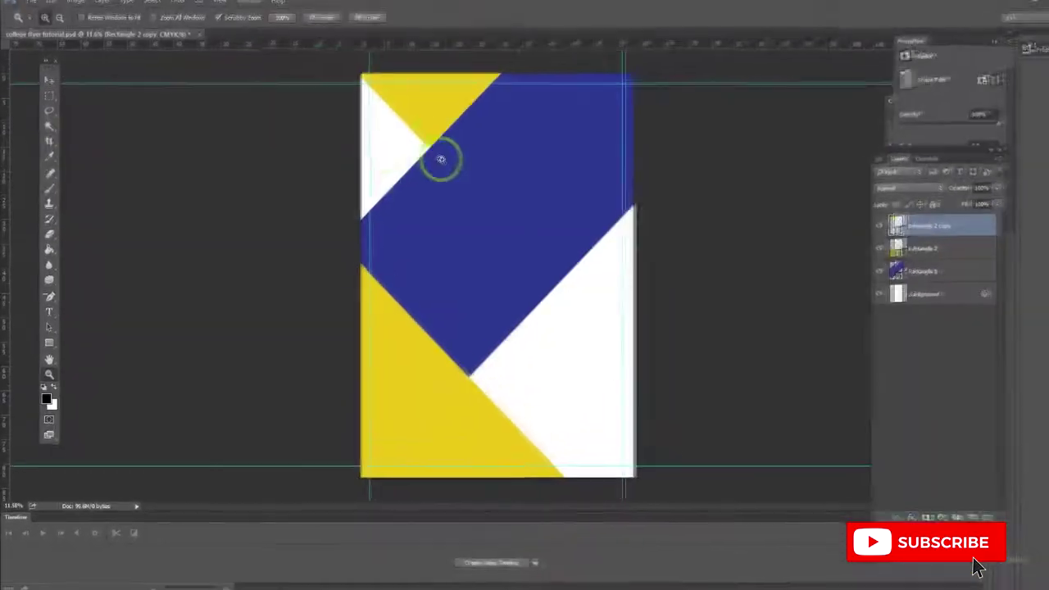
drag(419, 146, 396, 279)
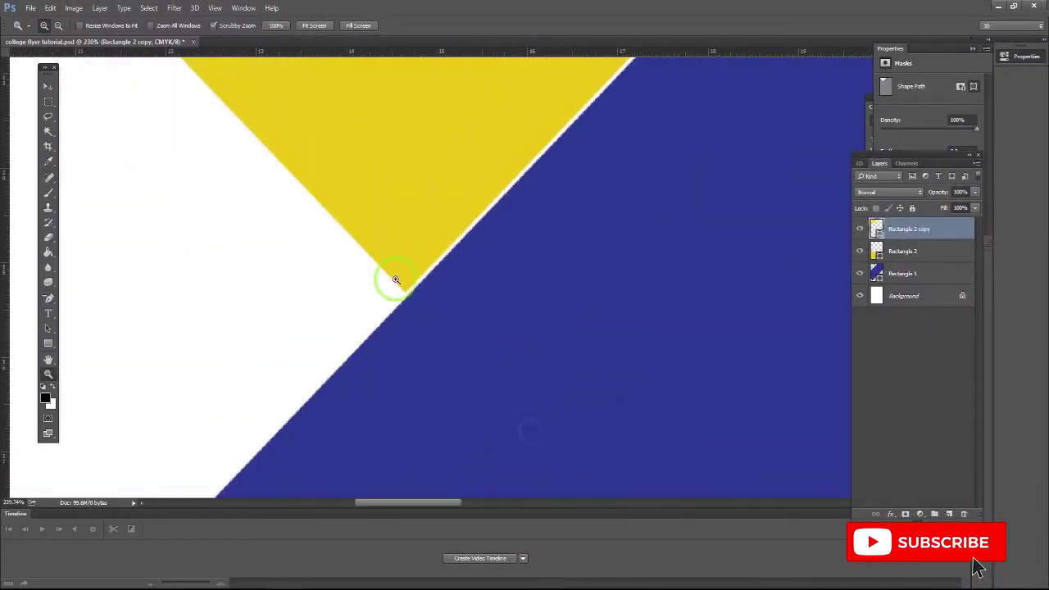
click(47, 86)
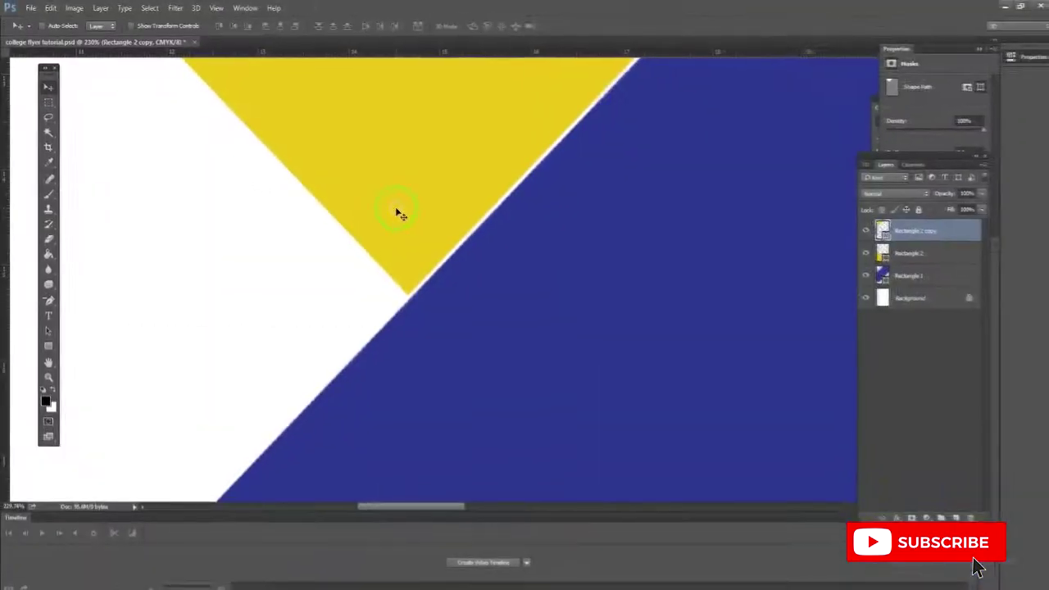
drag(400, 215, 398, 210)
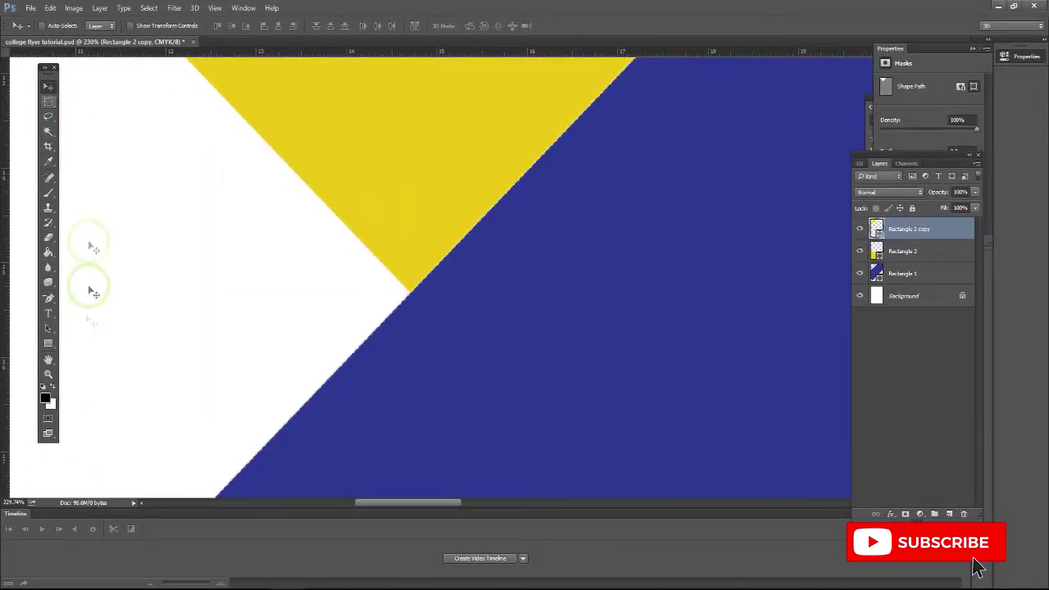
click(427, 249)
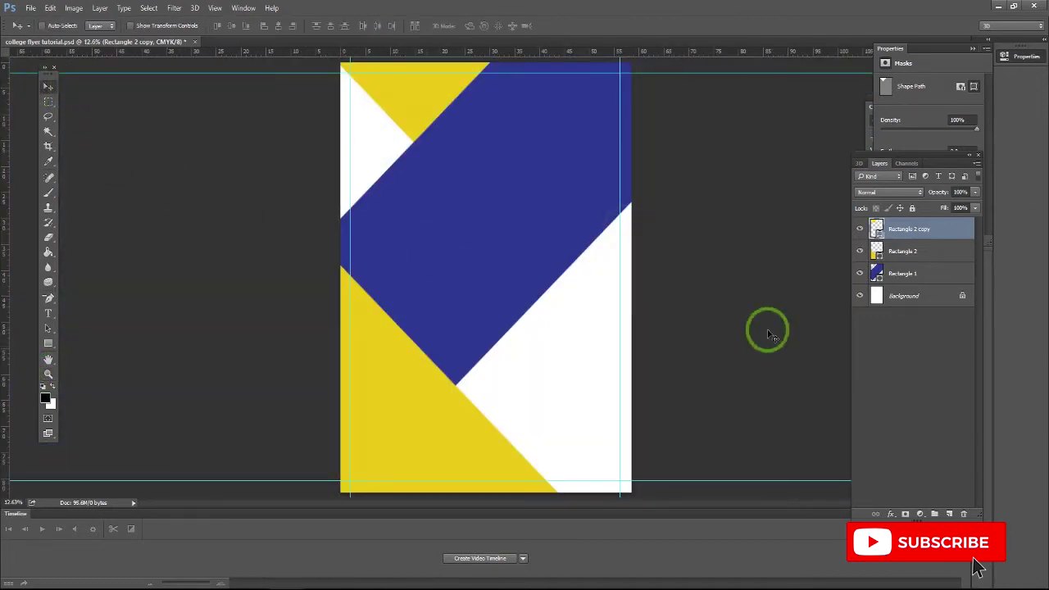
Re-save the flyer with maximized compatibility and drag RMC-02.png from the images folder onto it
key(ctrl+s)
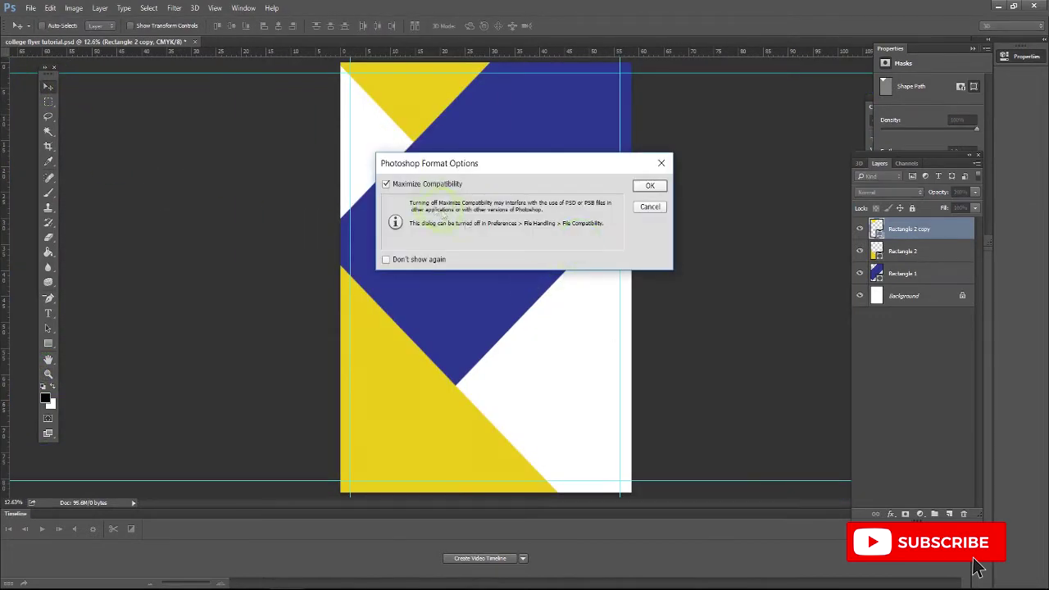
click(649, 186)
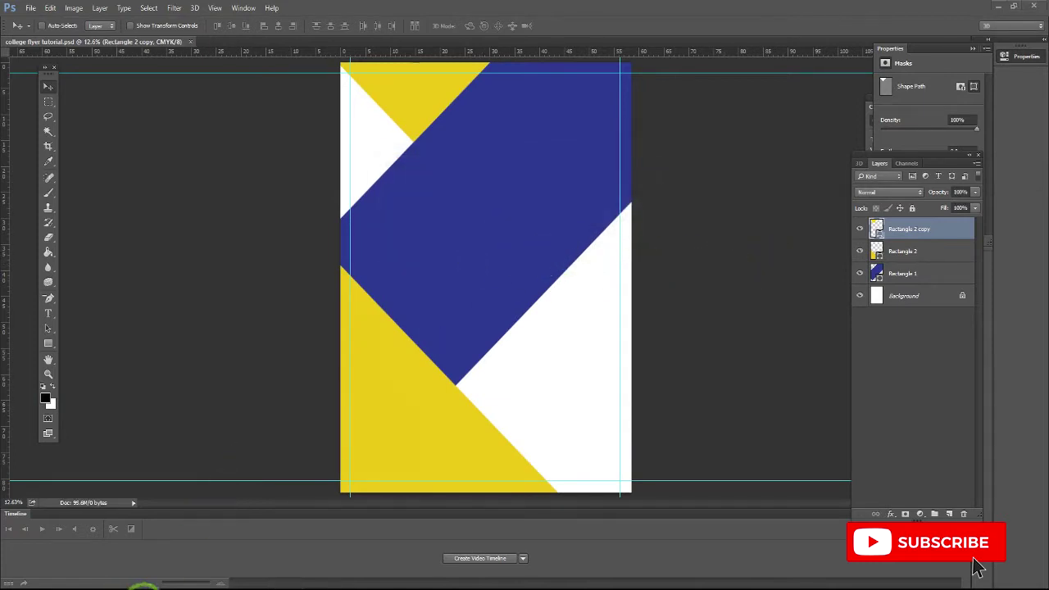
mouse_move(144, 584)
click(187, 551)
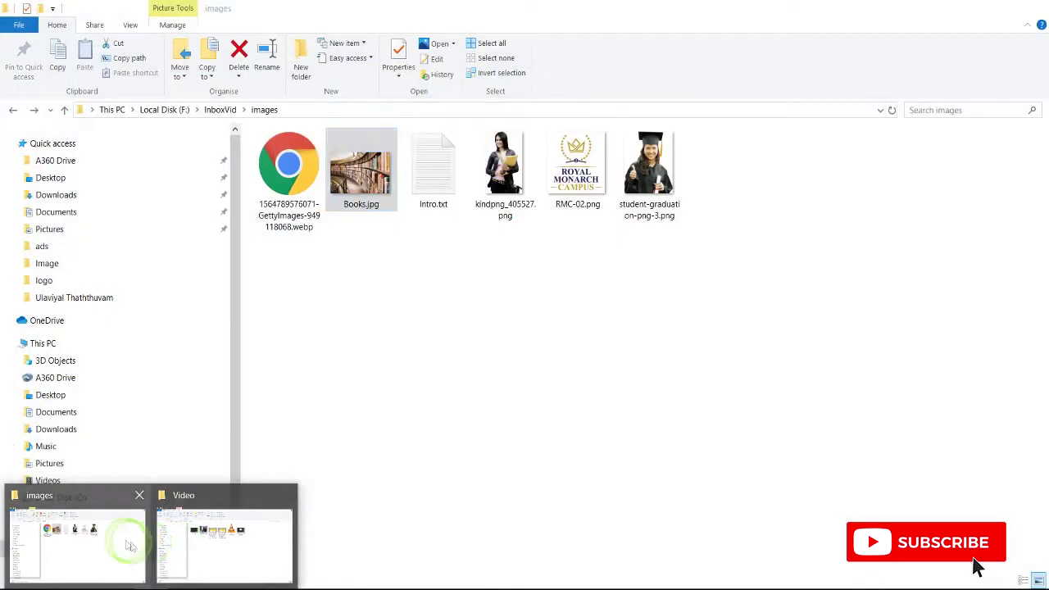
click(565, 181)
drag(565, 182, 409, 167)
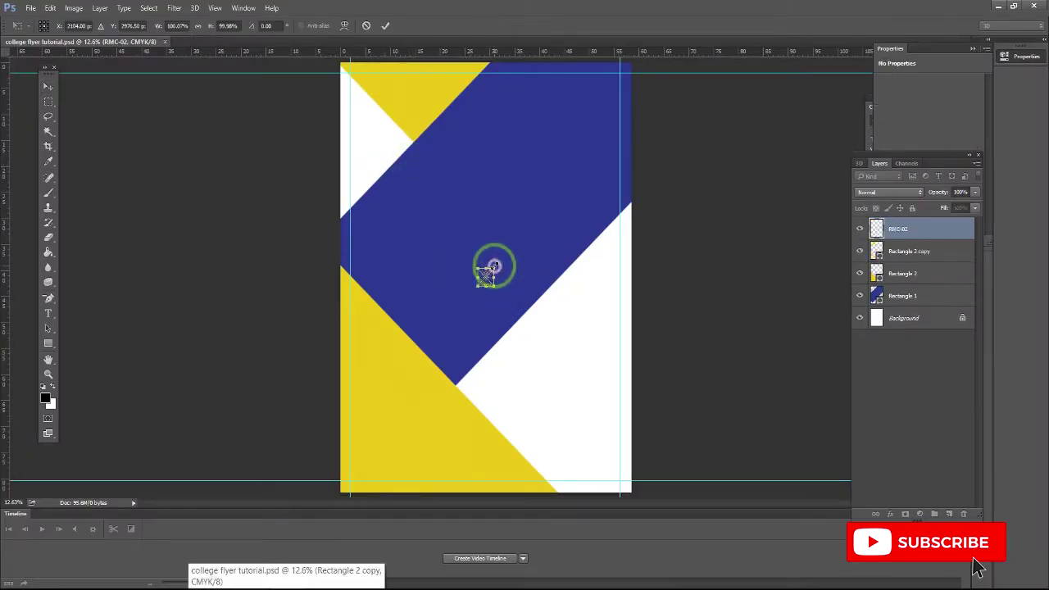
Enlarge the RMC-02 logo to about 368% and position it in the top-left white area
drag(513, 253, 397, 162)
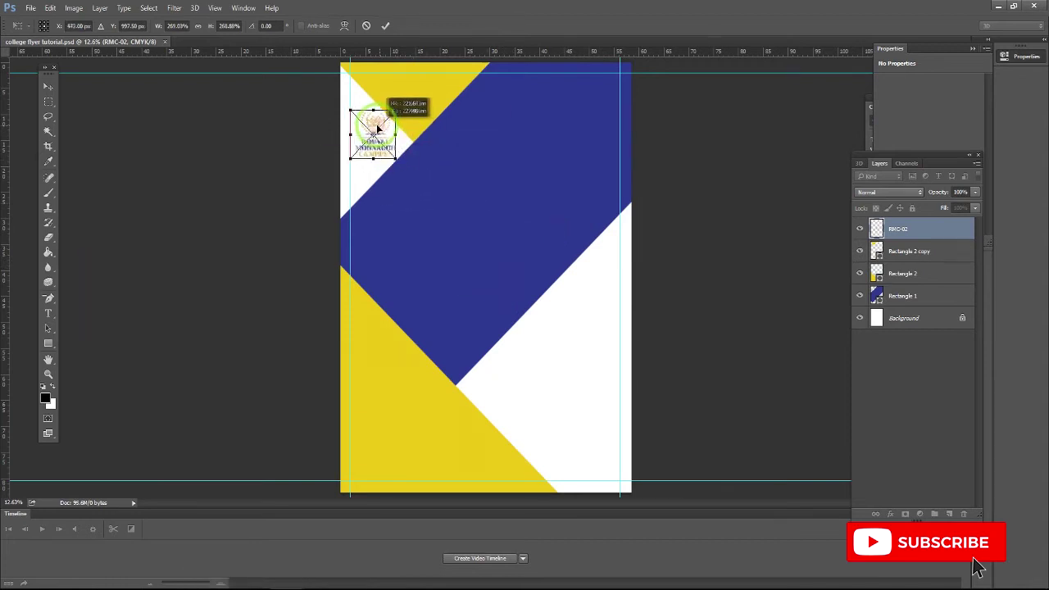
key(ctrl+plus)
key(ctrl+plus)
drag(421, 86, 461, 71)
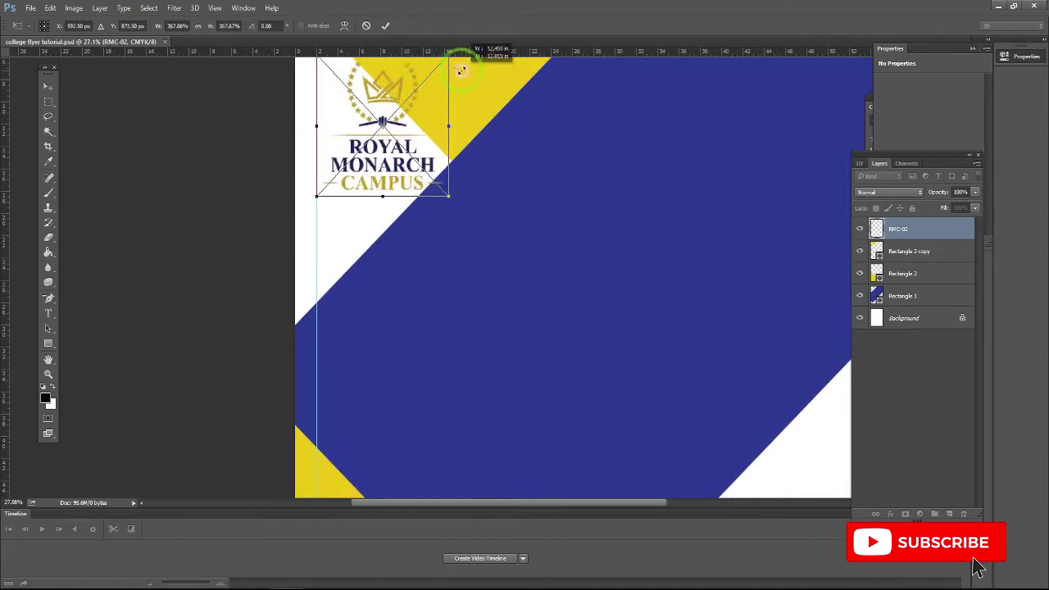
scroll(461, 71, up, 2)
scroll(387, 230, up, 2)
click(386, 27)
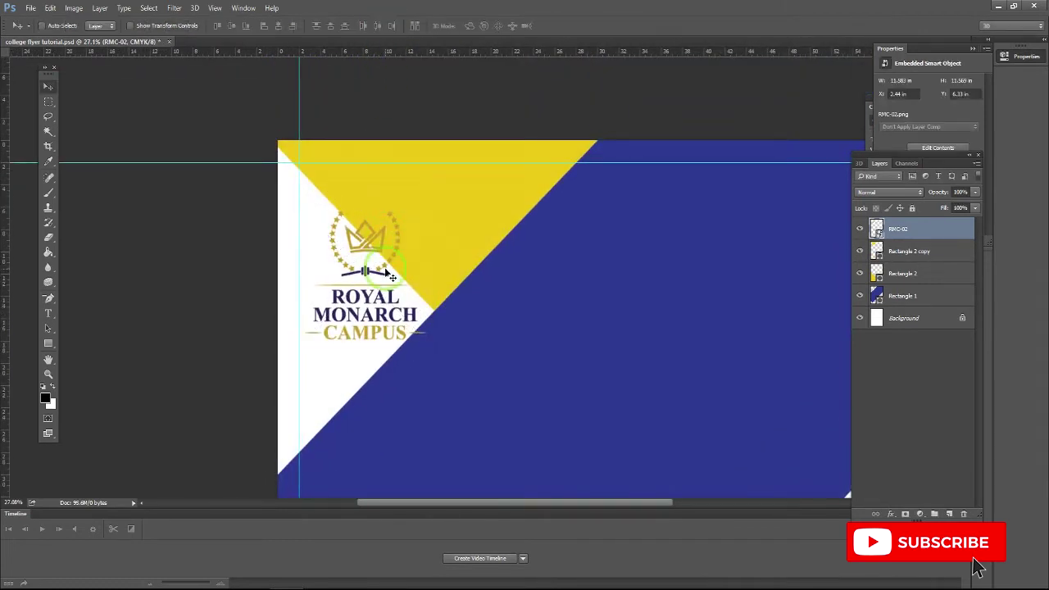
drag(387, 273, 383, 244)
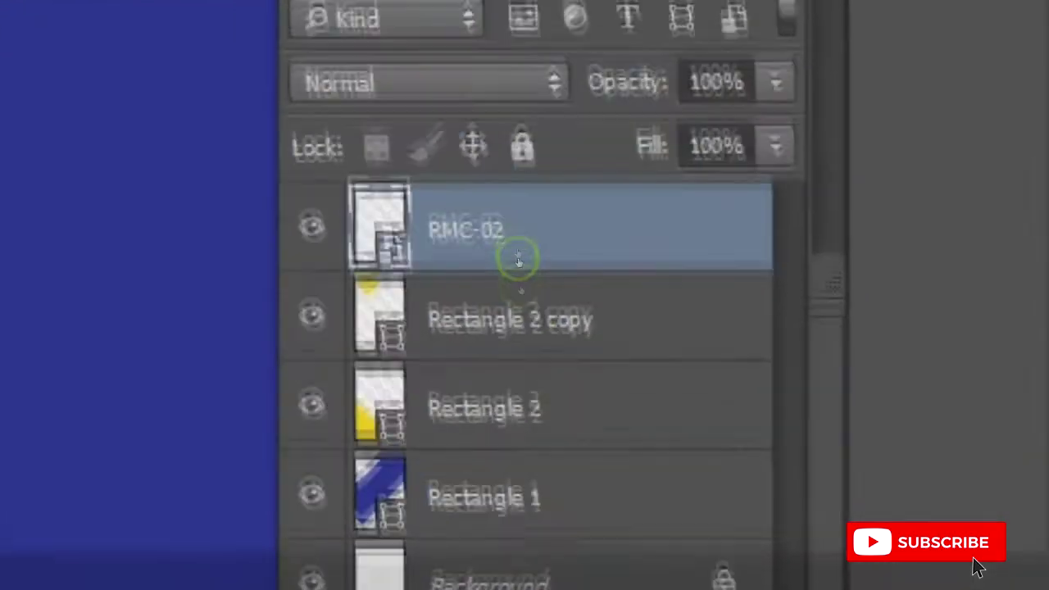
Shift the small yellow triangle (Rectangle 2 copy) up-right beside the logo
click(909, 250)
drag(418, 281, 520, 185)
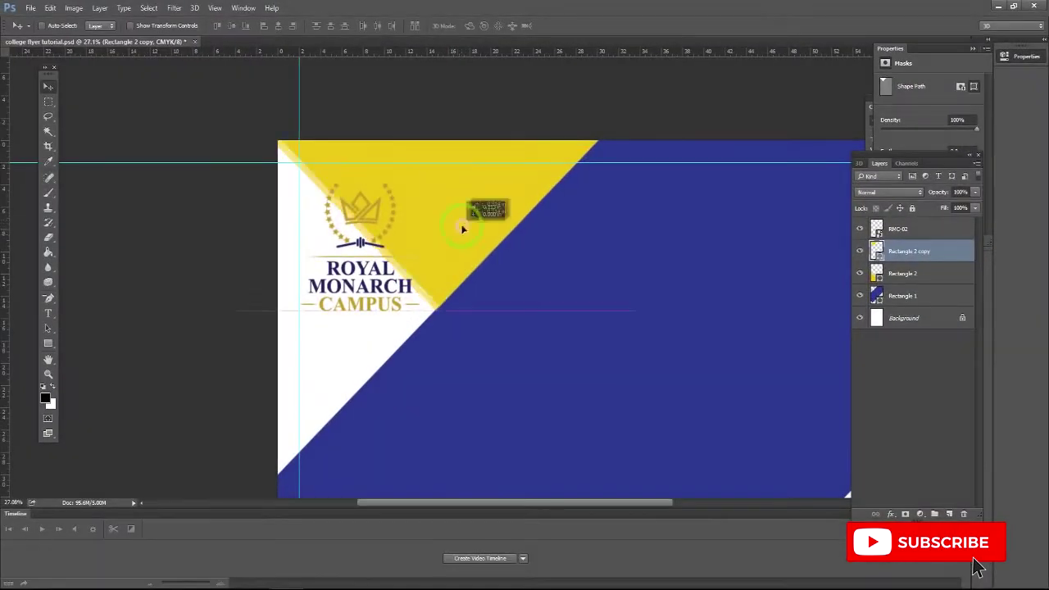
key(ctrl+minus)
key(ctrl+minus)
key(ctrl+minus)
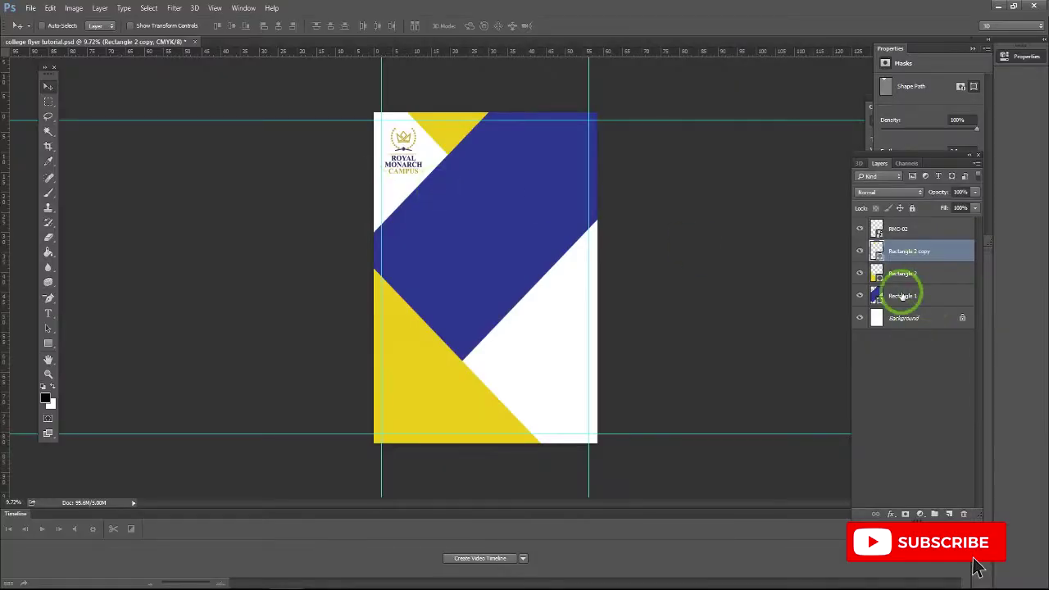
click(904, 297)
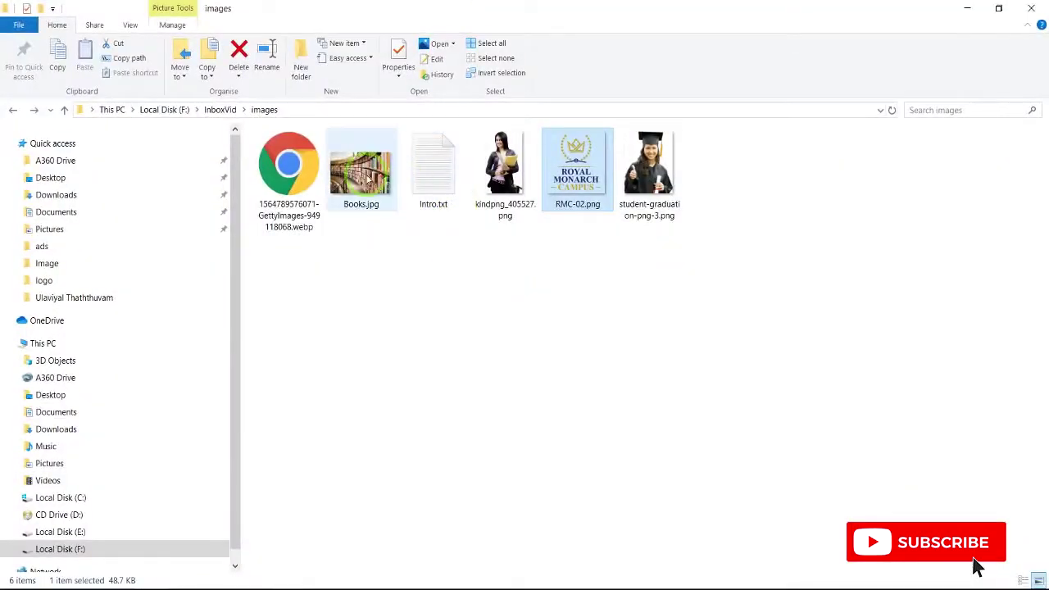
Place Books.jpg over the flyer's upper area, enlarged and extending past the left edge
click(360, 172)
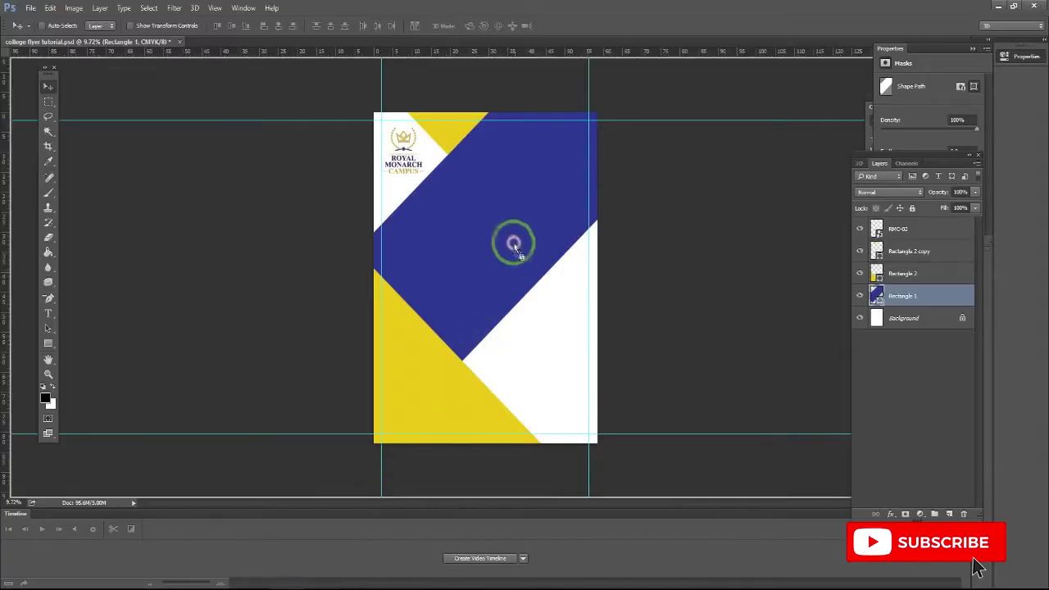
drag(369, 176, 491, 234)
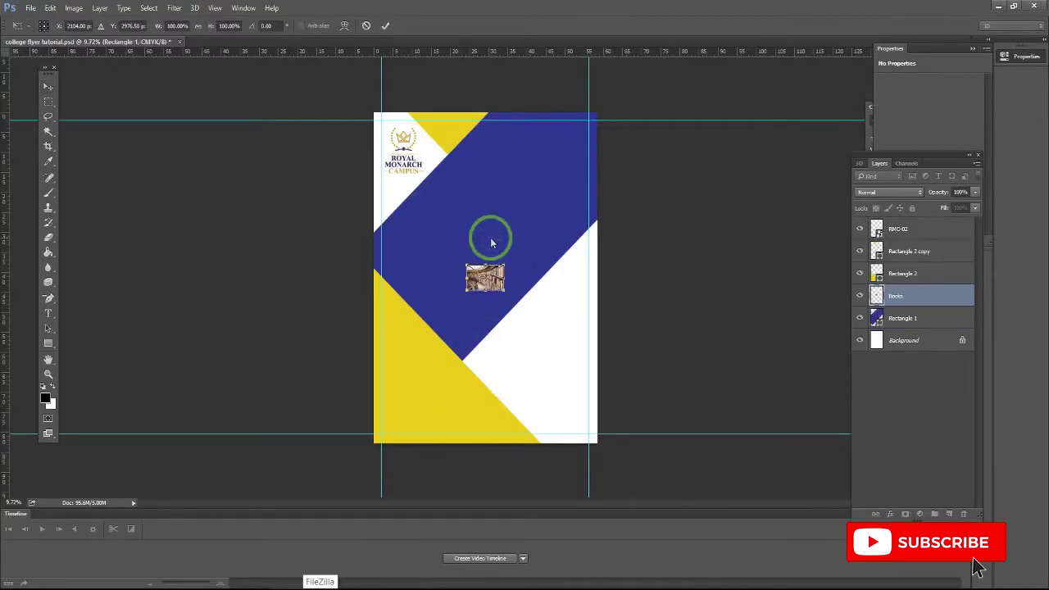
drag(599, 169, 597, 155)
drag(524, 278, 524, 201)
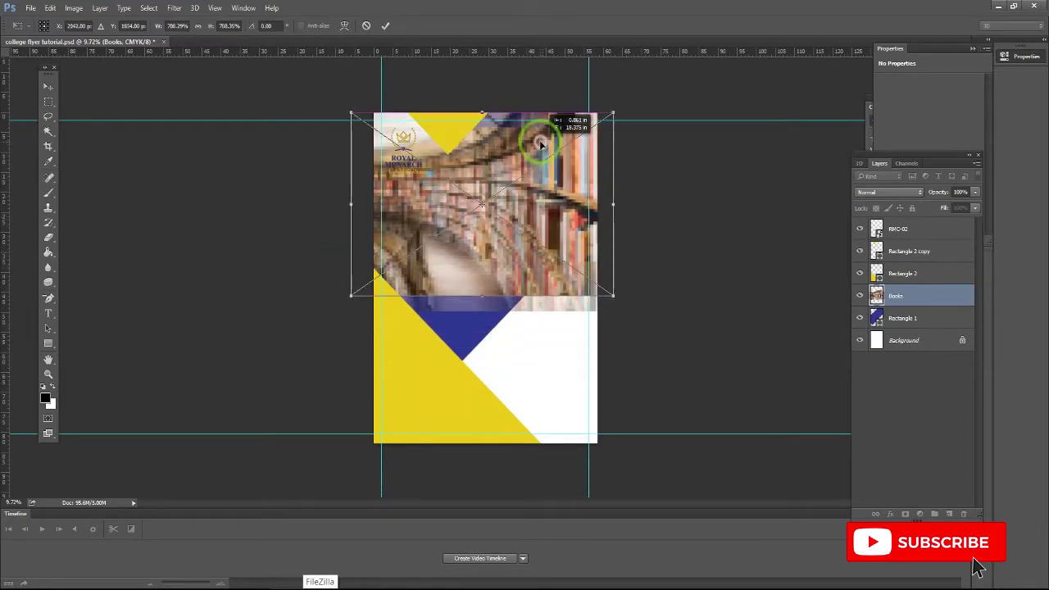
mouse_move(604, 286)
mouse_down()
mouse_move(680, 378)
mouse_move(604, 351)
mouse_up()
drag(535, 318, 437, 325)
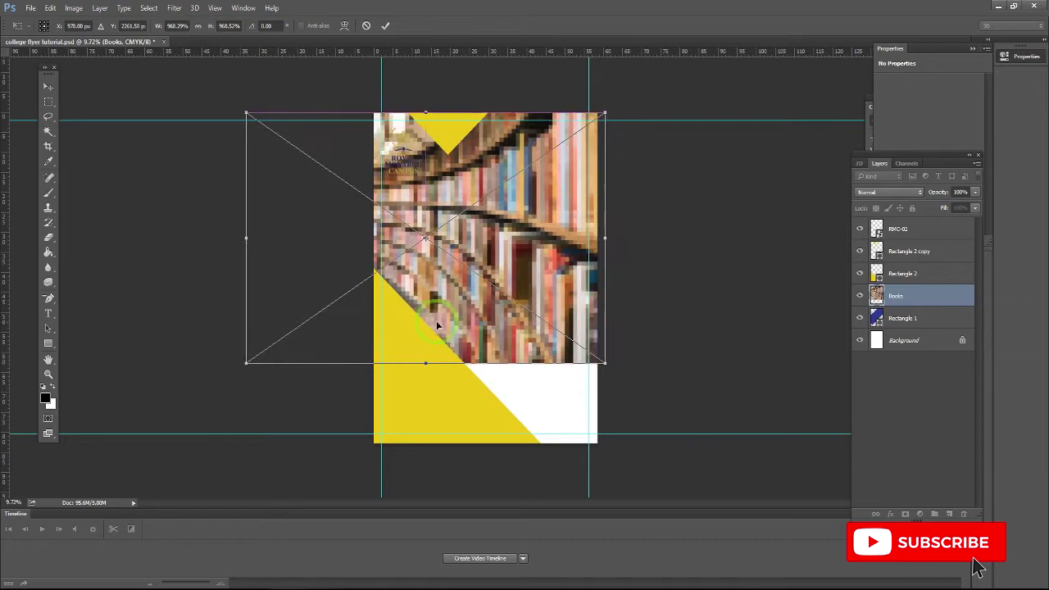
click(386, 26)
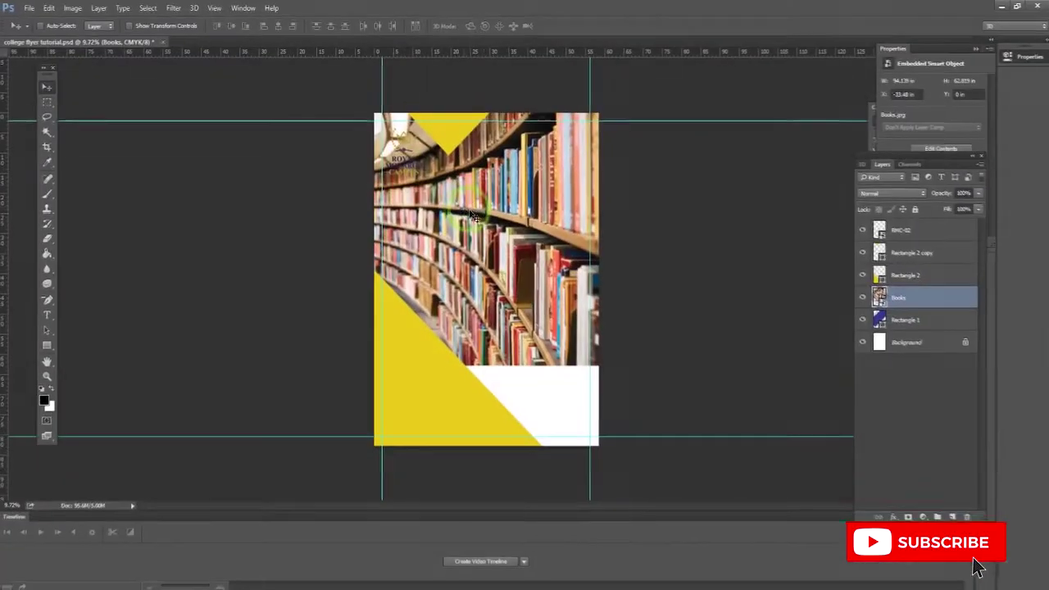
click(485, 218)
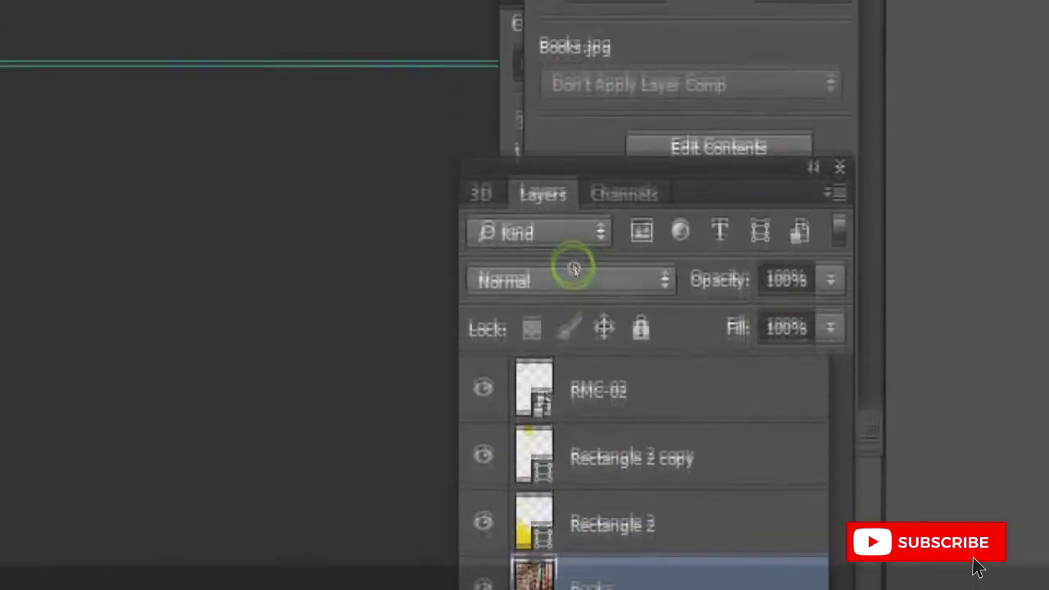
Set the Books layer to Multiply and lower its Fill value
click(892, 191)
click(534, 300)
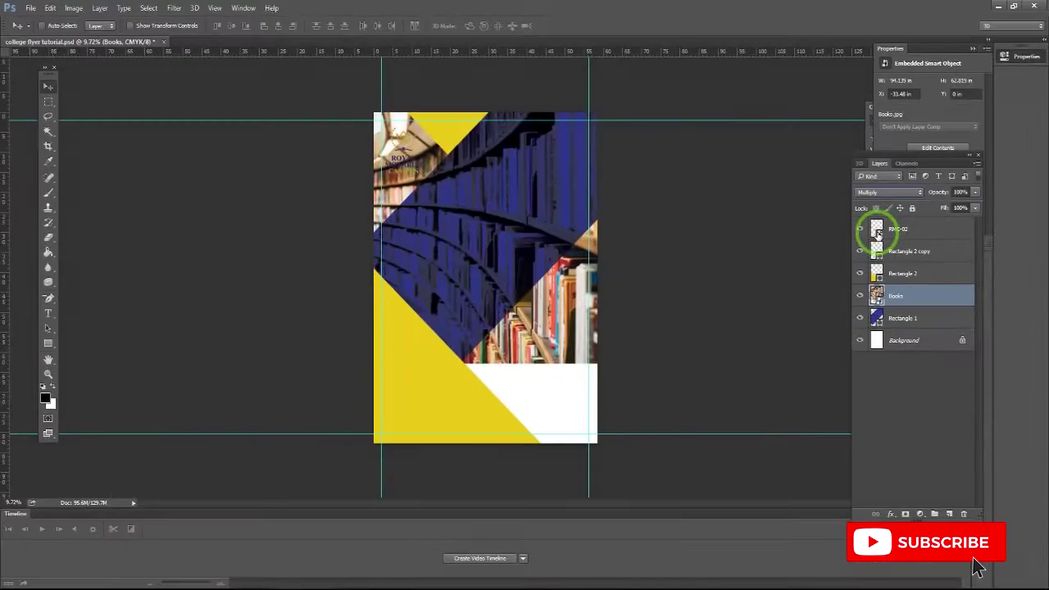
click(962, 207)
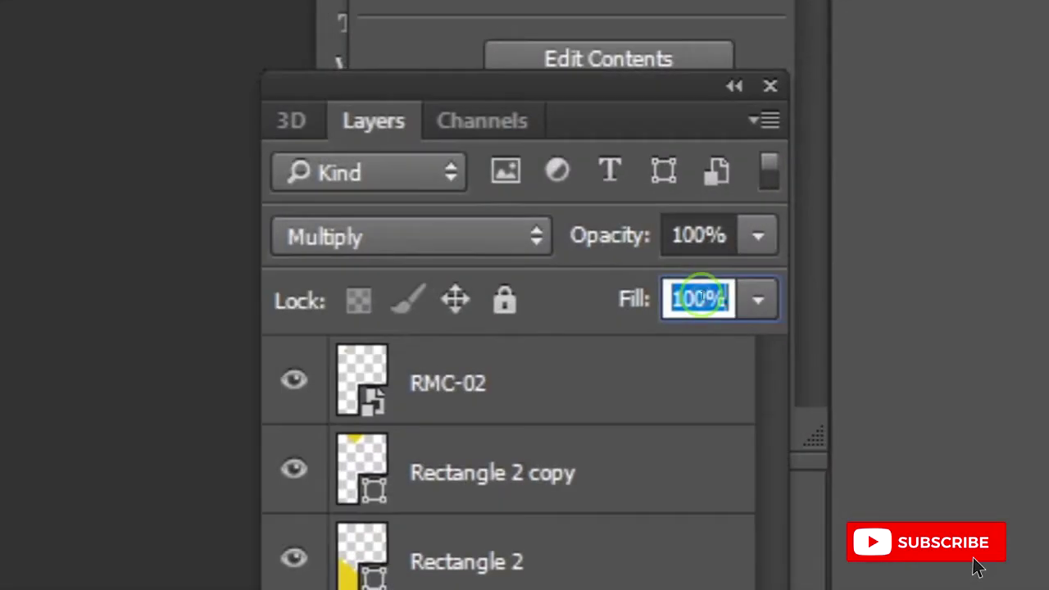
text(3)
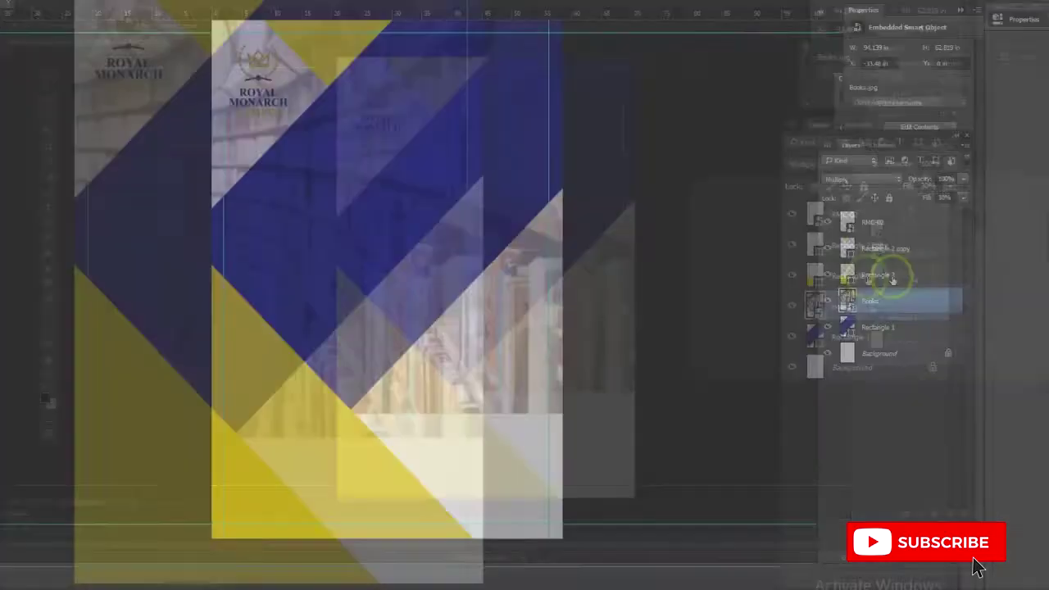
click(901, 272)
Undo a stray triangle copy, then duplicate the Rectangle 2 copy layer
drag(411, 119, 414, 120)
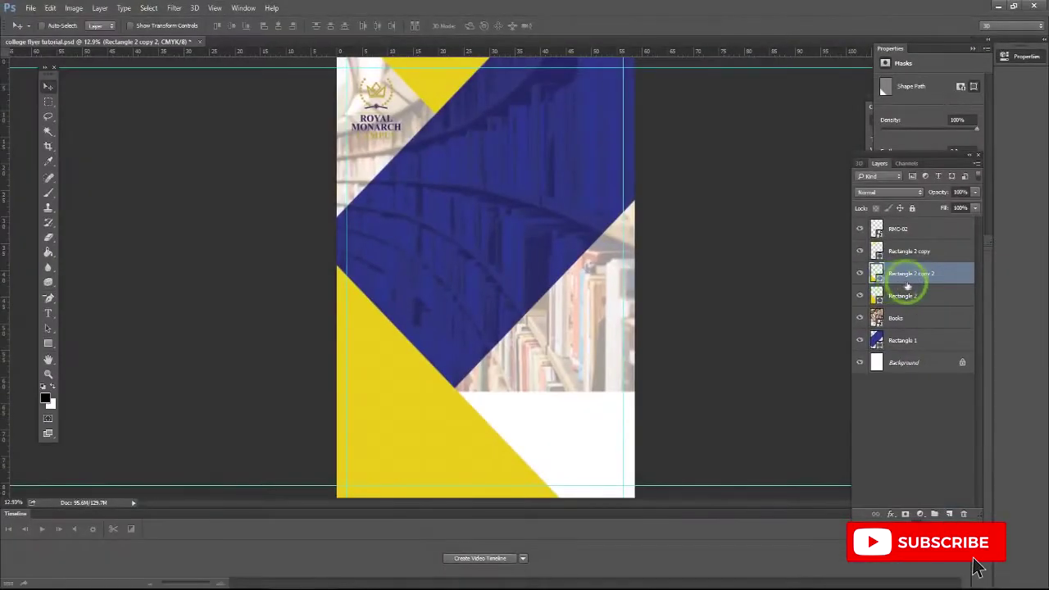
click(49, 9)
click(50, 19)
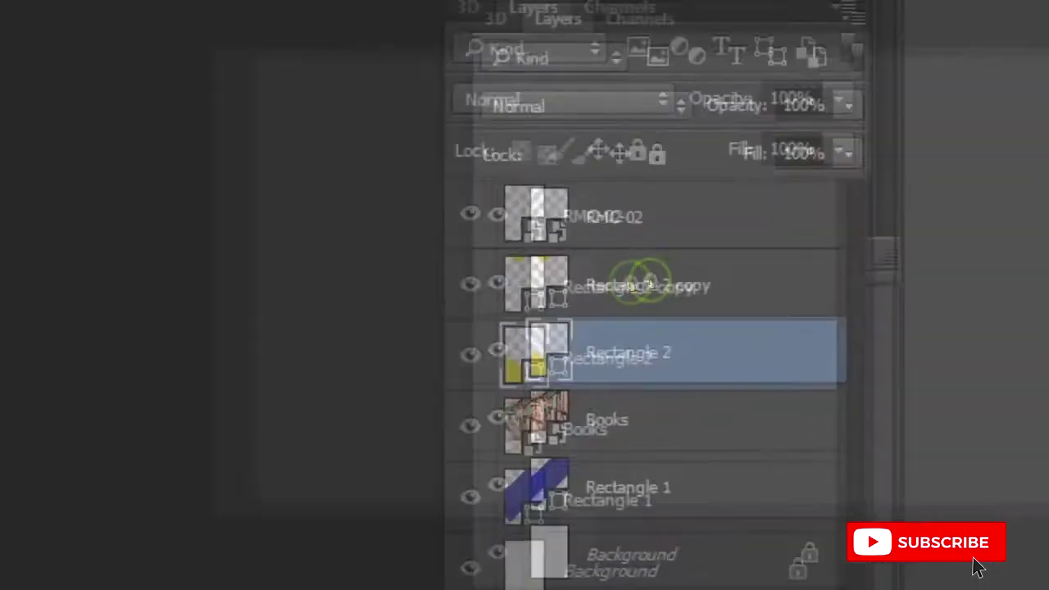
click(911, 252)
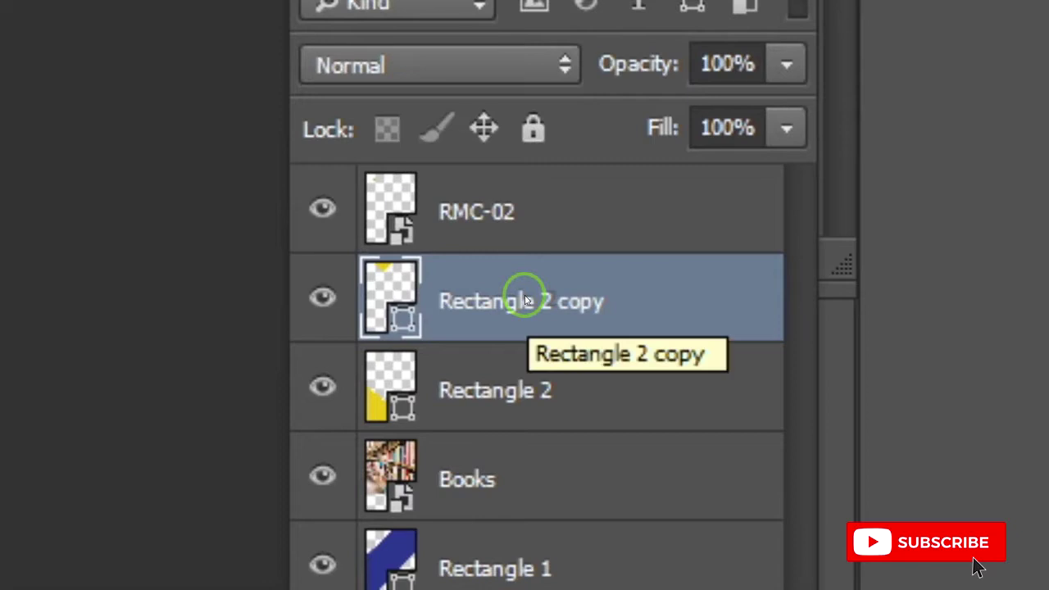
right_click(525, 299)
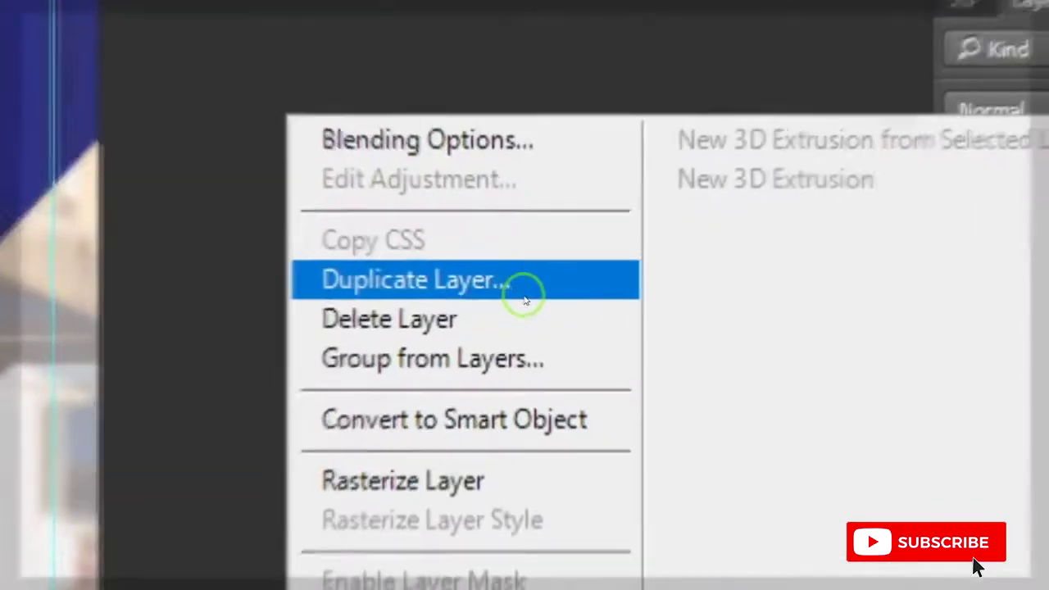
click(741, 244)
click(620, 188)
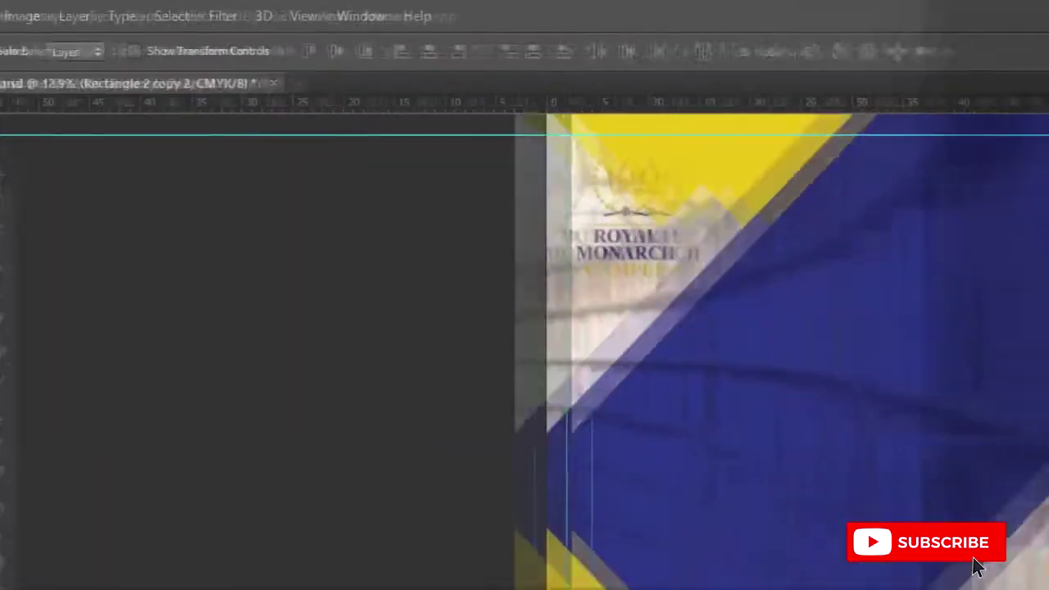
Move the duplicate into the top-left corner, fill it white, and copy it again
click(103, 17)
click(588, 178)
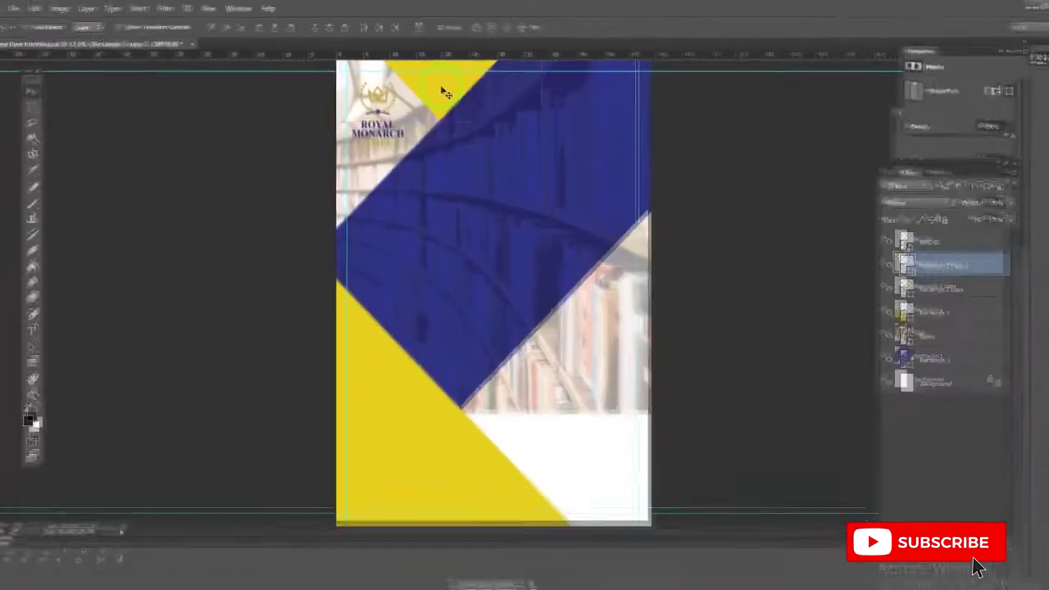
mouse_move(438, 86)
mouse_down()
mouse_move(377, 155)
mouse_move(347, 218)
mouse_up()
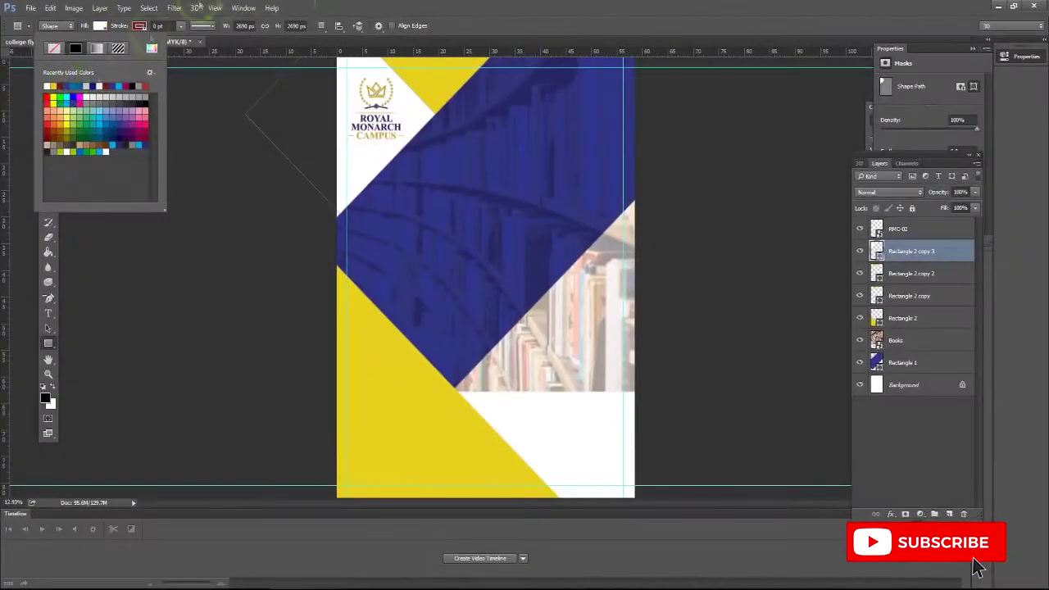
click(151, 121)
click(47, 87)
drag(407, 130, 390, 156)
click(534, 318)
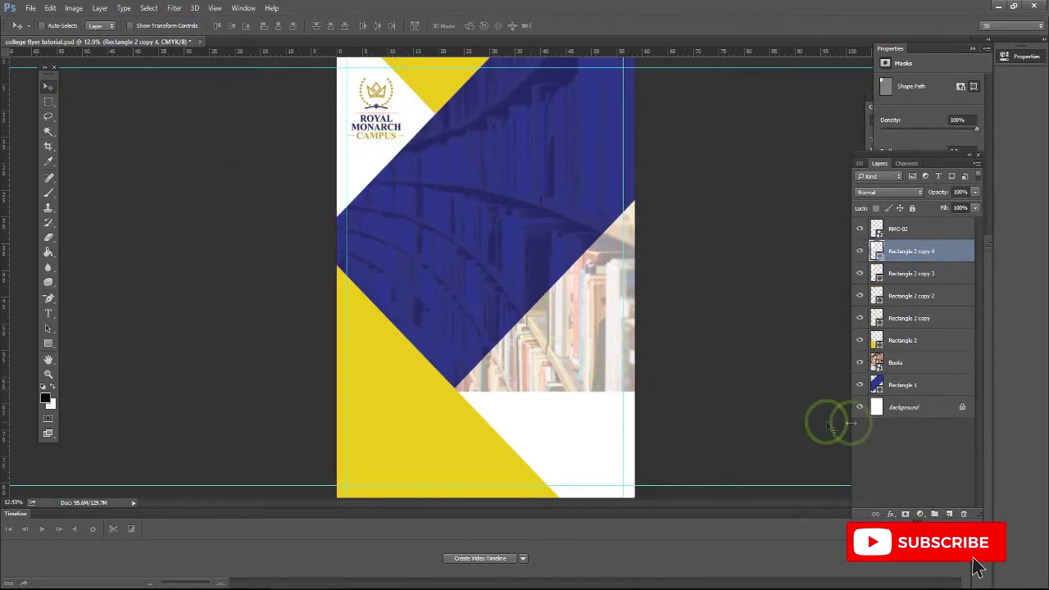
Duplicate the yellow Rectangle 2 layer and move the copy up over the books photo
click(899, 342)
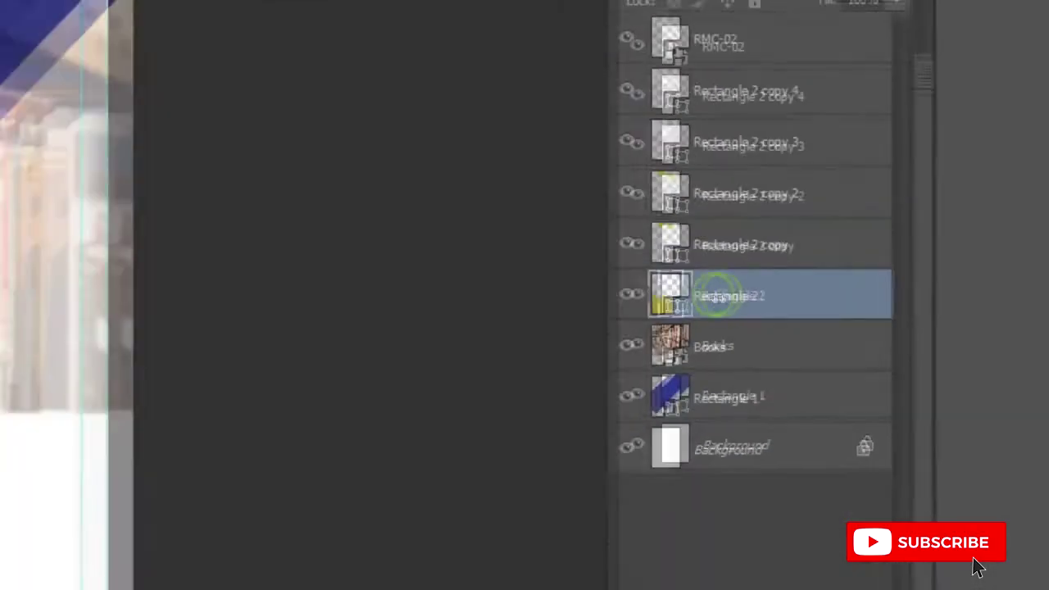
right_click(717, 297)
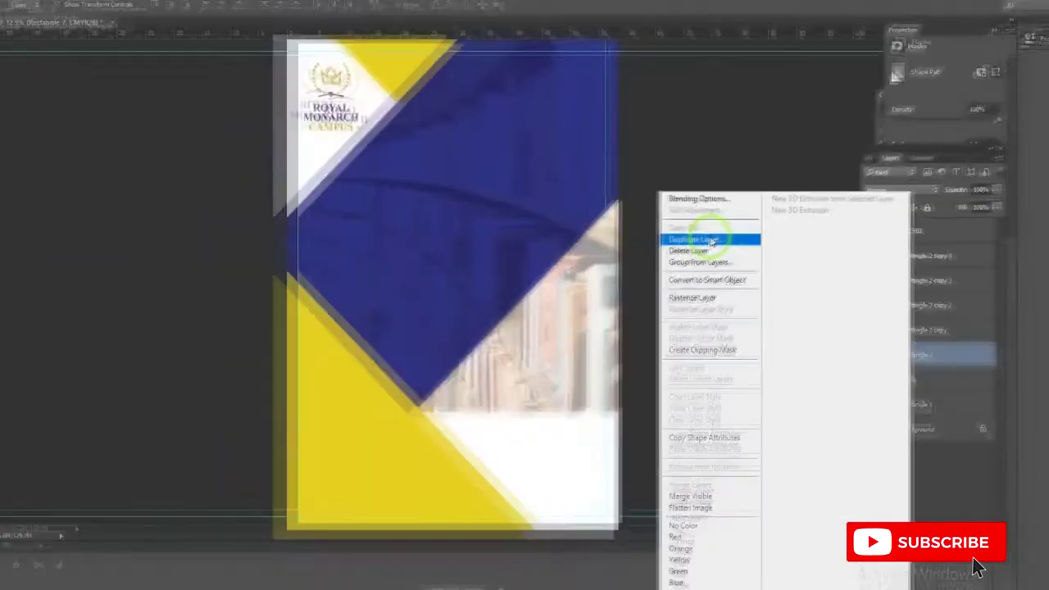
click(525, 316)
key(Return)
drag(458, 376, 726, 333)
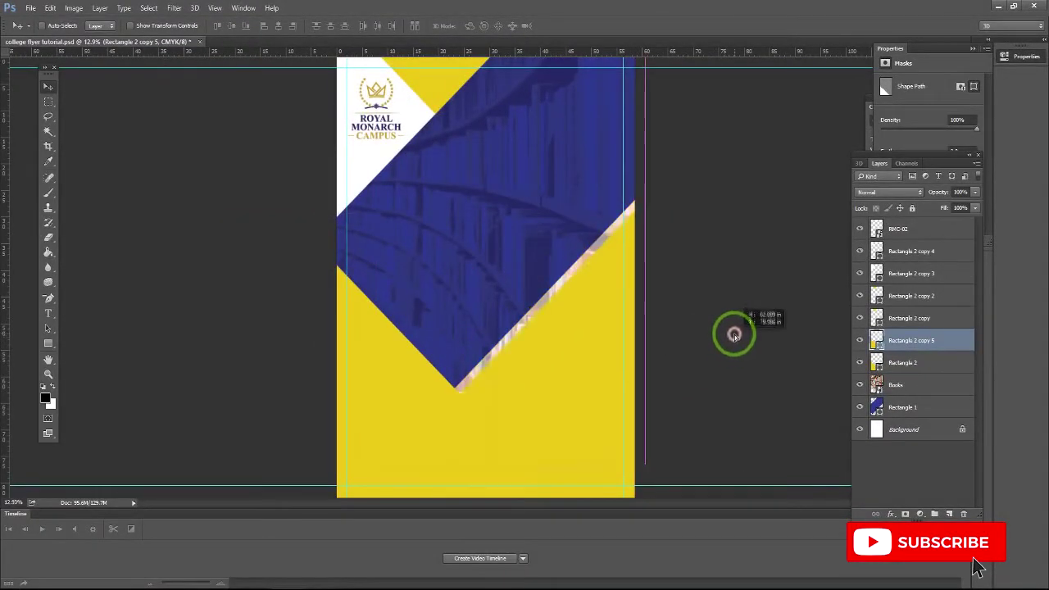
drag(726, 334, 666, 345)
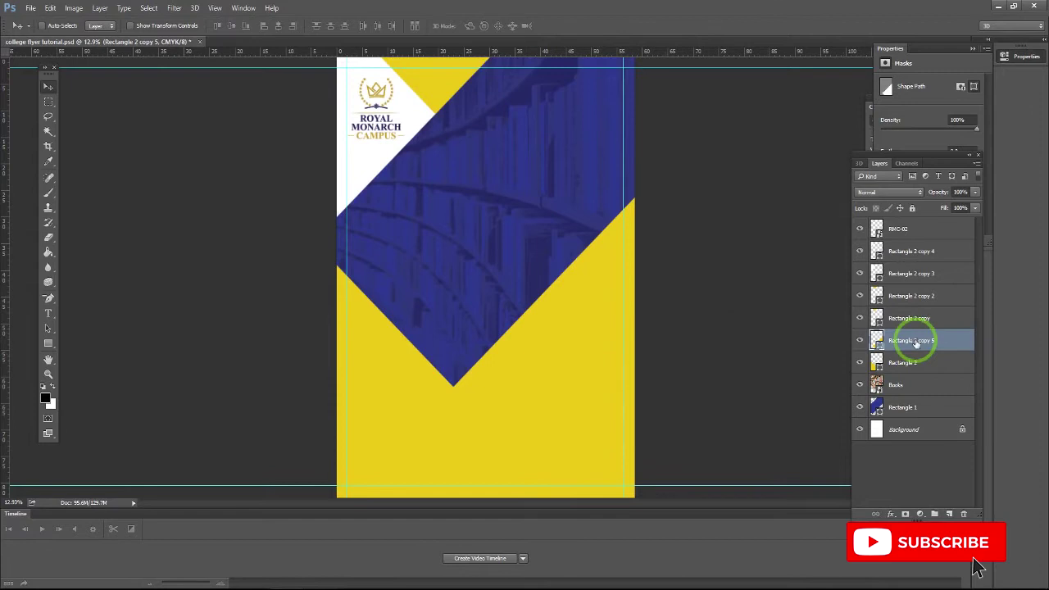
Fill the duplicate shape white and position it over the flyer's lower right
click(48, 342)
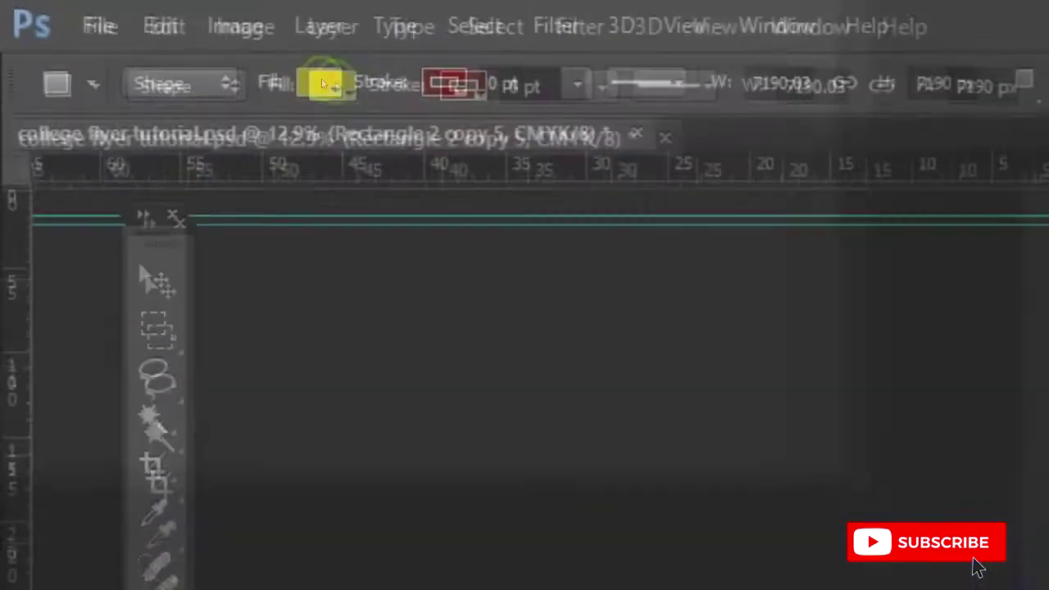
click(325, 84)
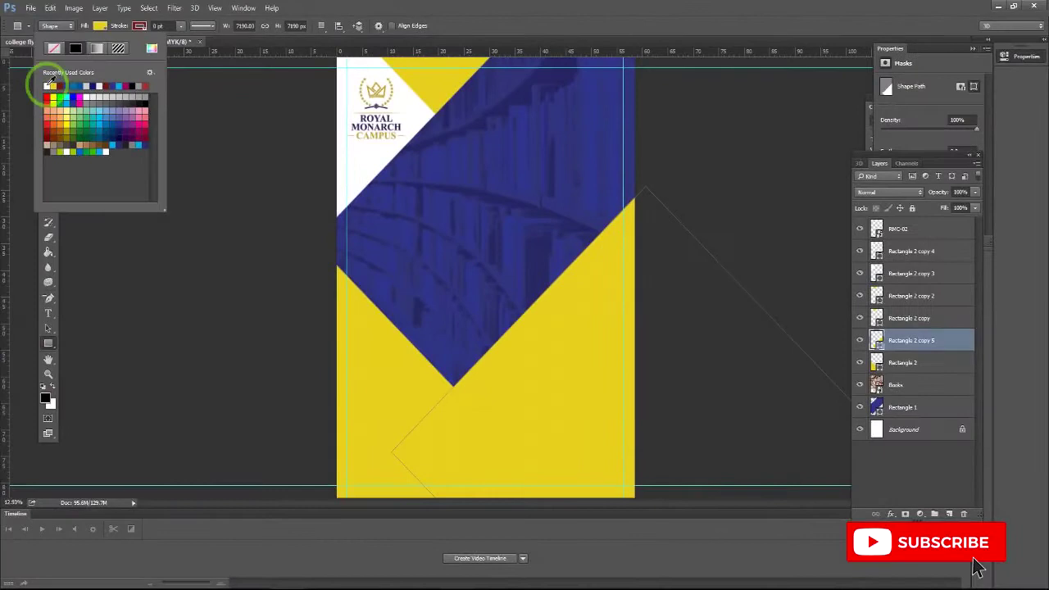
click(50, 83)
click(180, 108)
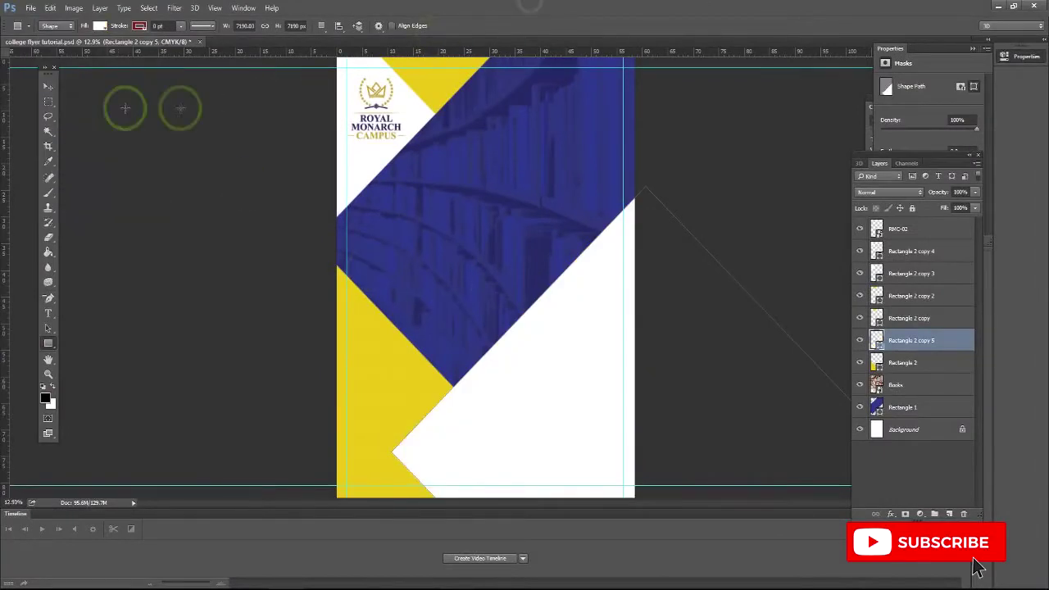
click(47, 88)
mouse_move(637, 356)
mouse_down()
mouse_move(581, 368)
mouse_move(618, 320)
mouse_up()
Restack the yellow Rectangle 2 layer above the white shape
right_click(394, 369)
click(406, 371)
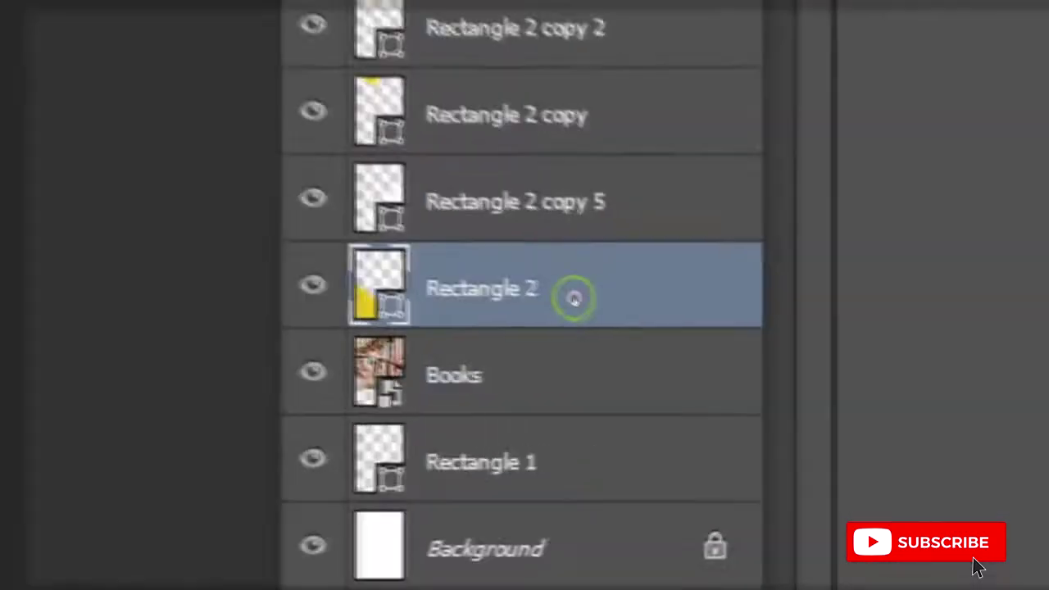
drag(924, 368, 924, 318)
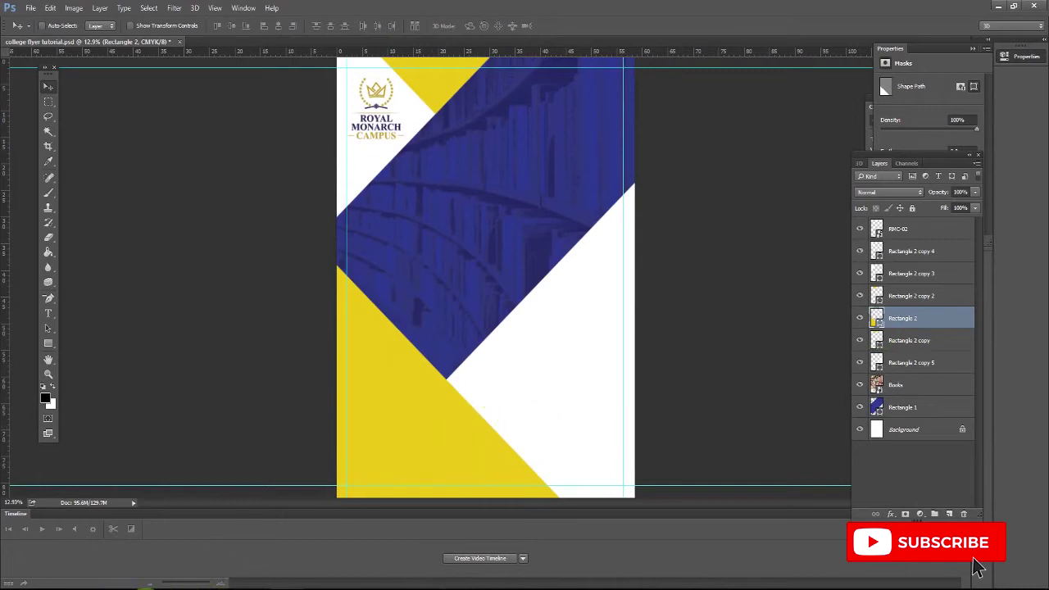
click(912, 409)
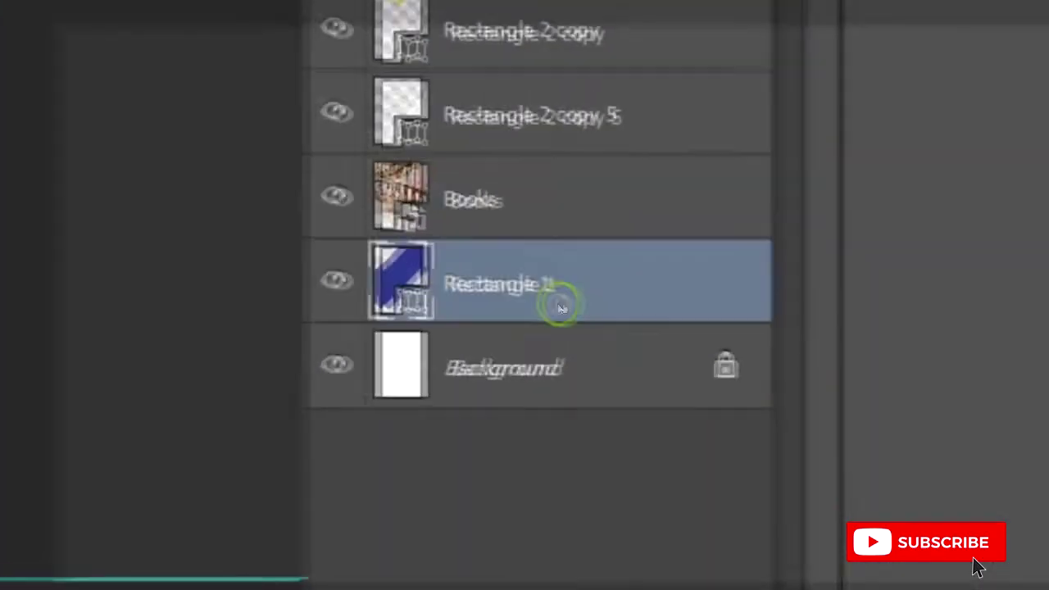
Place kindpng_405527.png at the flyer's upper right, scale it, stack it above Books, and save
click(76, 544)
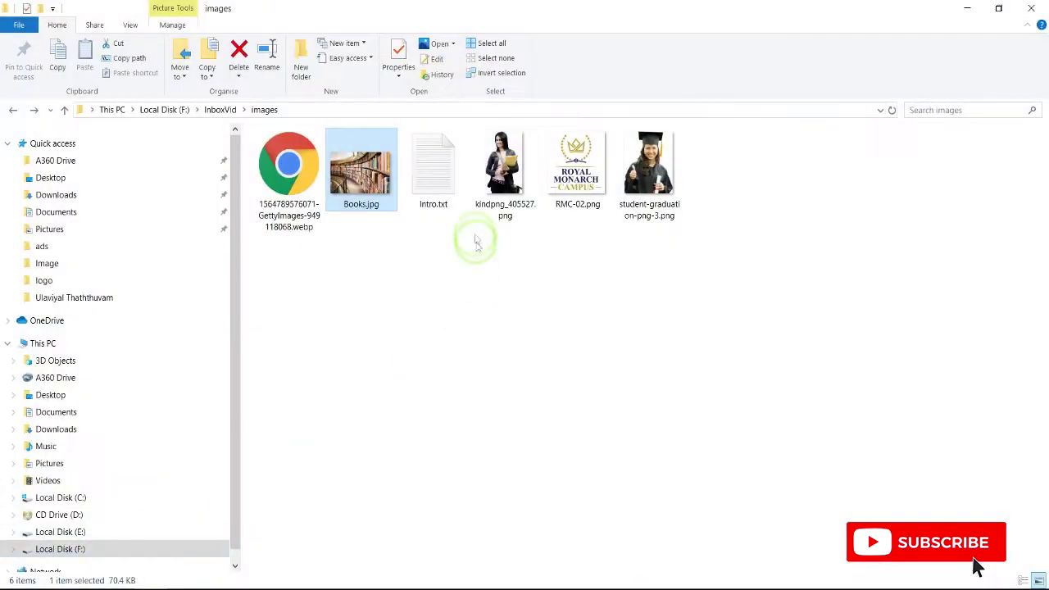
drag(503, 168, 499, 253)
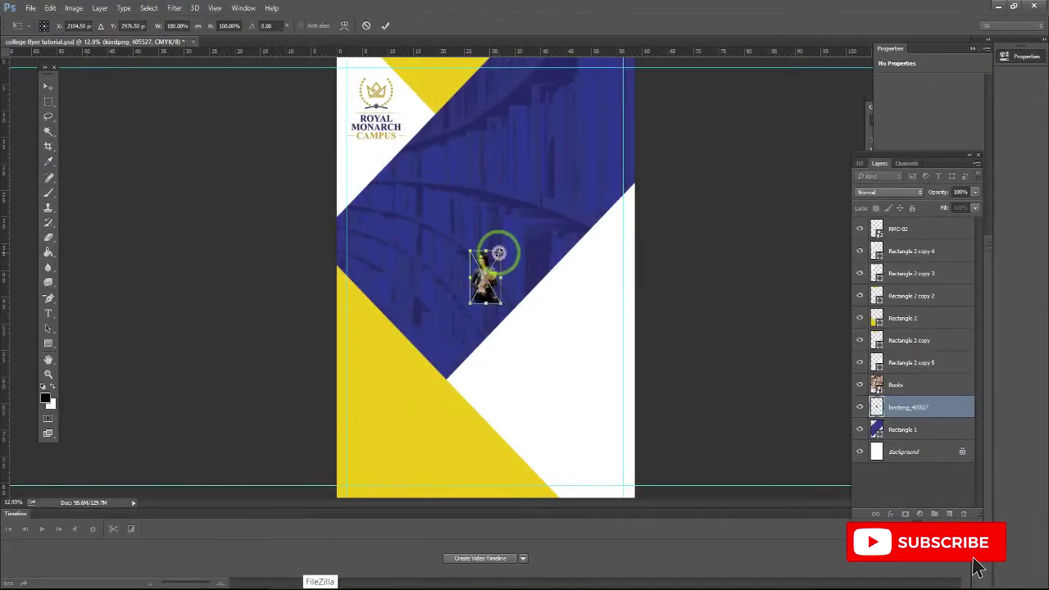
drag(499, 252, 575, 170)
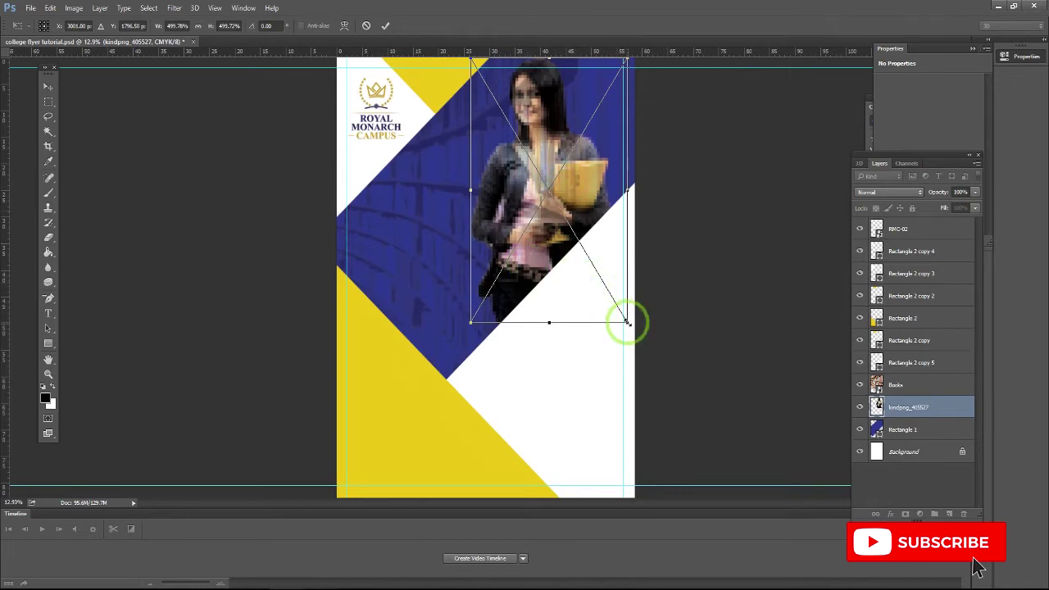
drag(626, 322, 632, 335)
drag(549, 143, 562, 152)
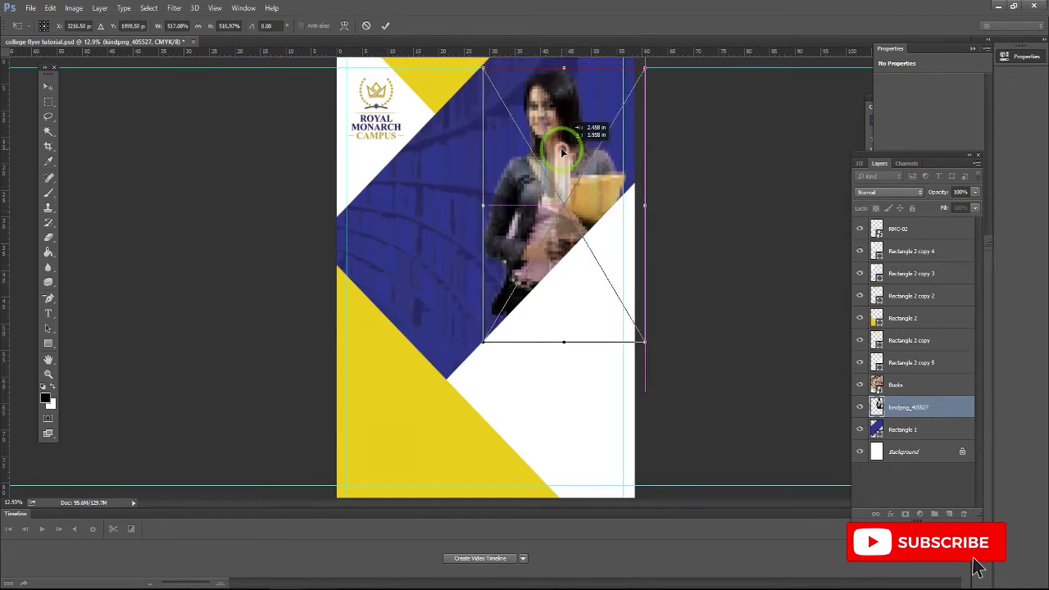
click(384, 25)
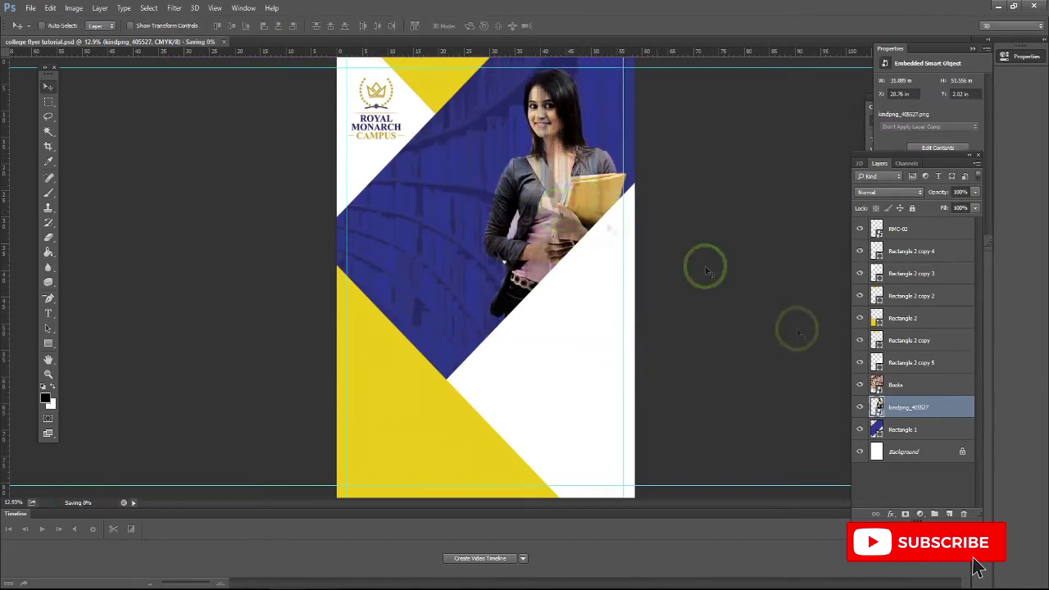
drag(908, 406, 907, 383)
key(ctrl+s)
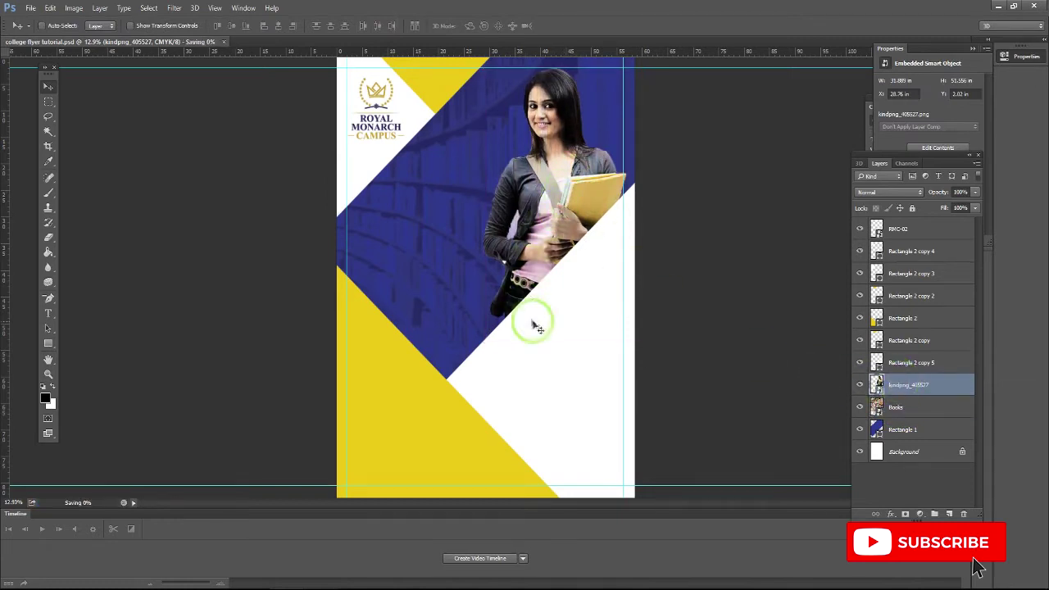
Open Intro.txt and copy the line 'For A Better Education' for the flyer
click(78, 536)
double_click(413, 171)
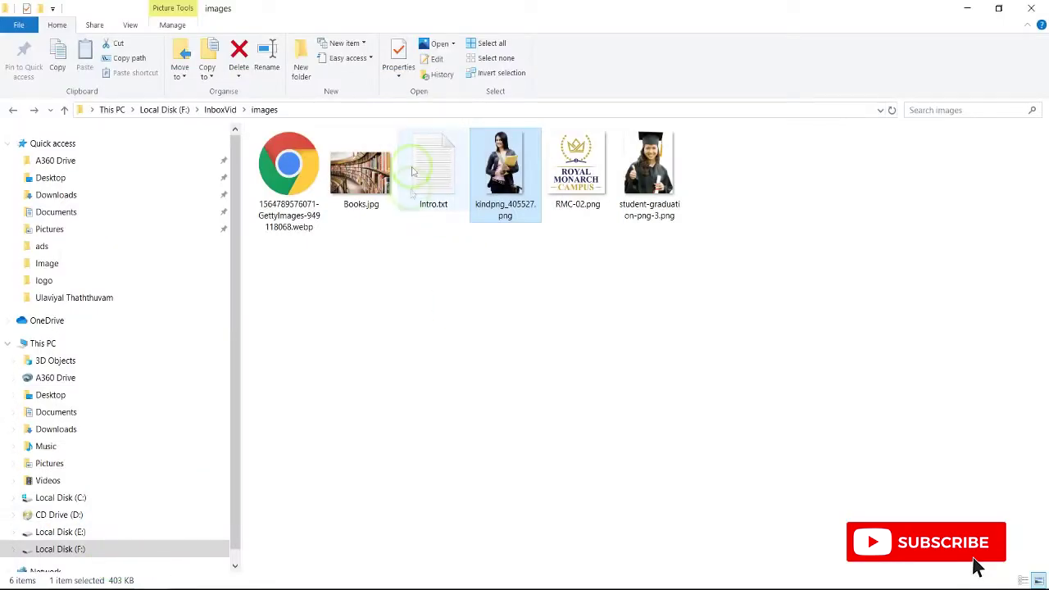
click(988, 262)
drag(1001, 270, 878, 270)
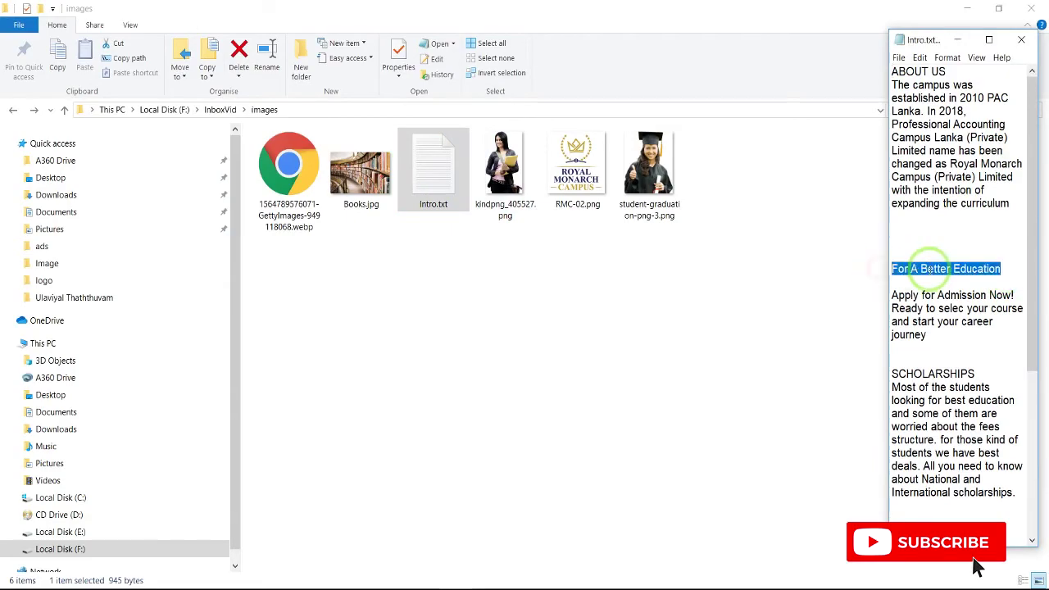
right_click(878, 270)
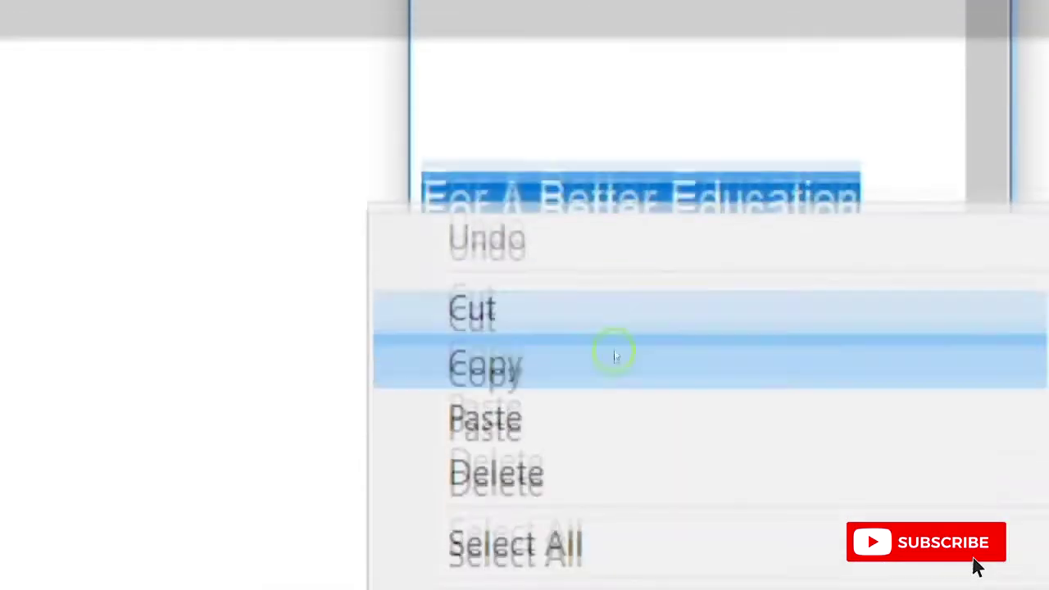
click(616, 356)
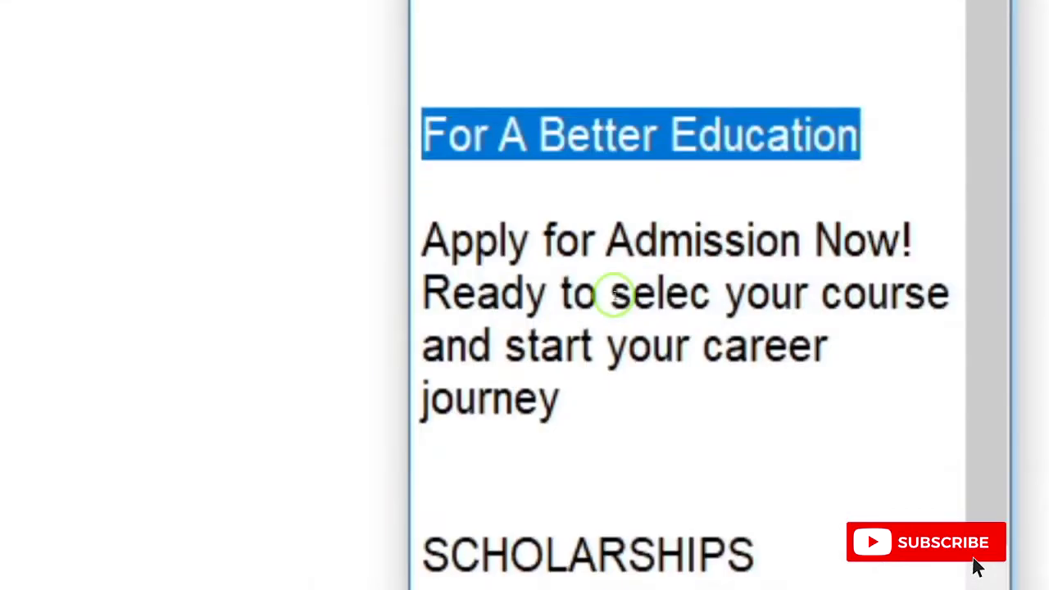
key(alt+Tab)
key(alt+Tab)
key(alt+Tab)
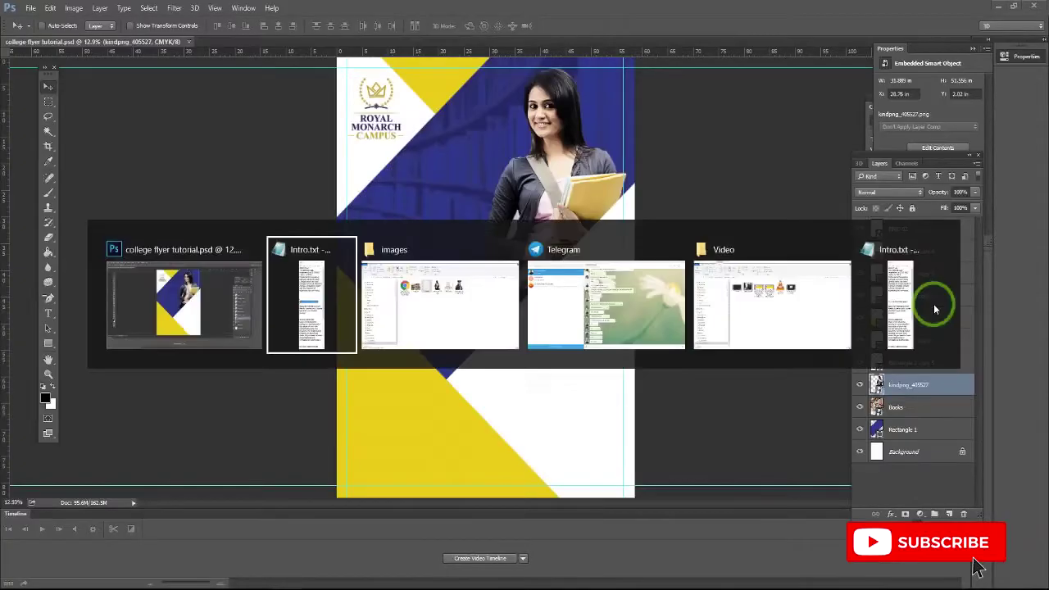
Create a white type layer on the flyer holding the 'For A Better Education' headline
click(376, 212)
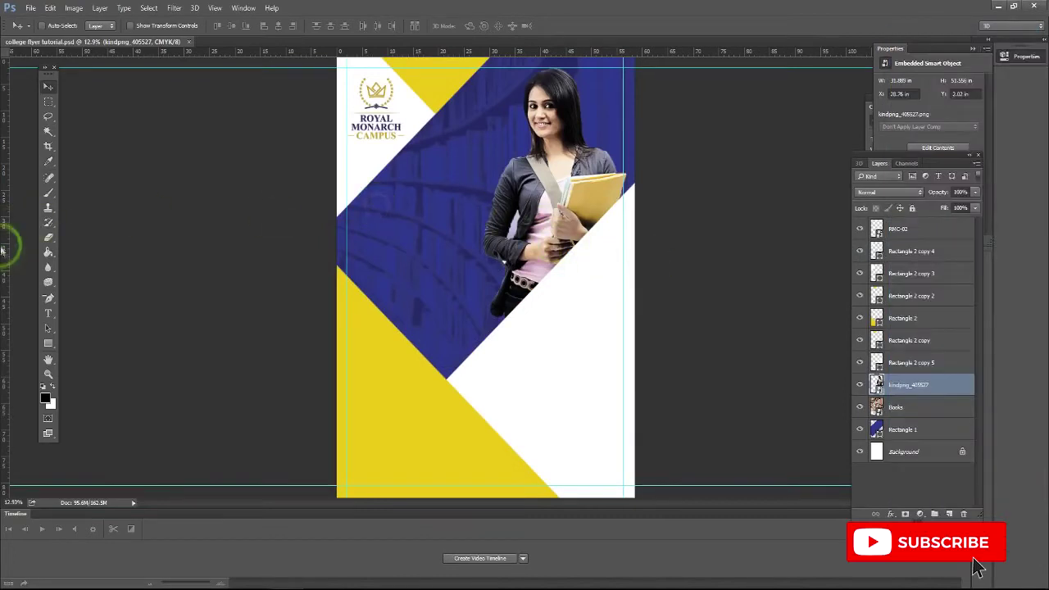
click(48, 313)
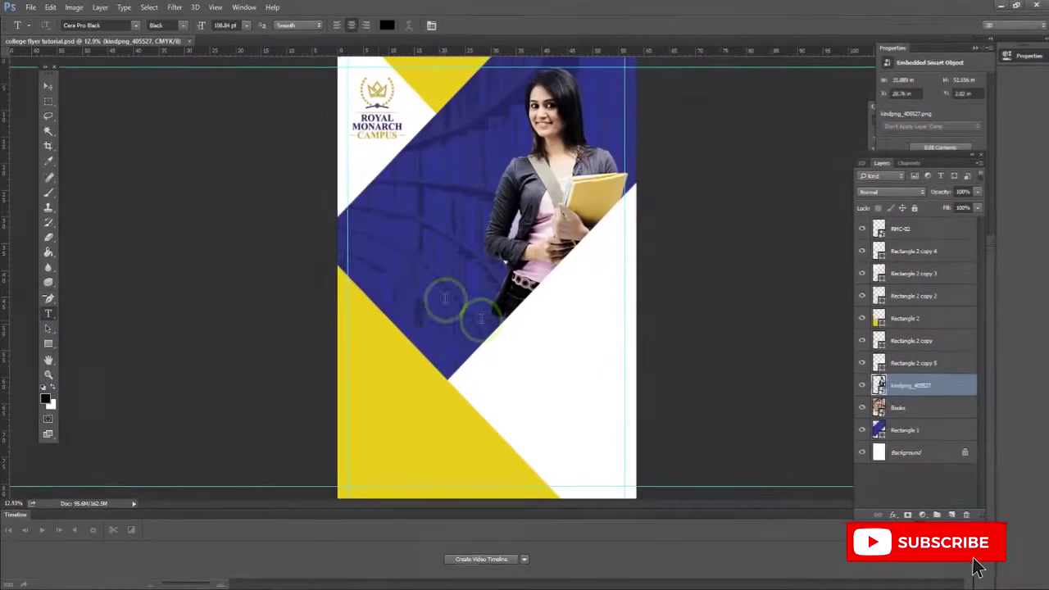
click(377, 211)
click(385, 25)
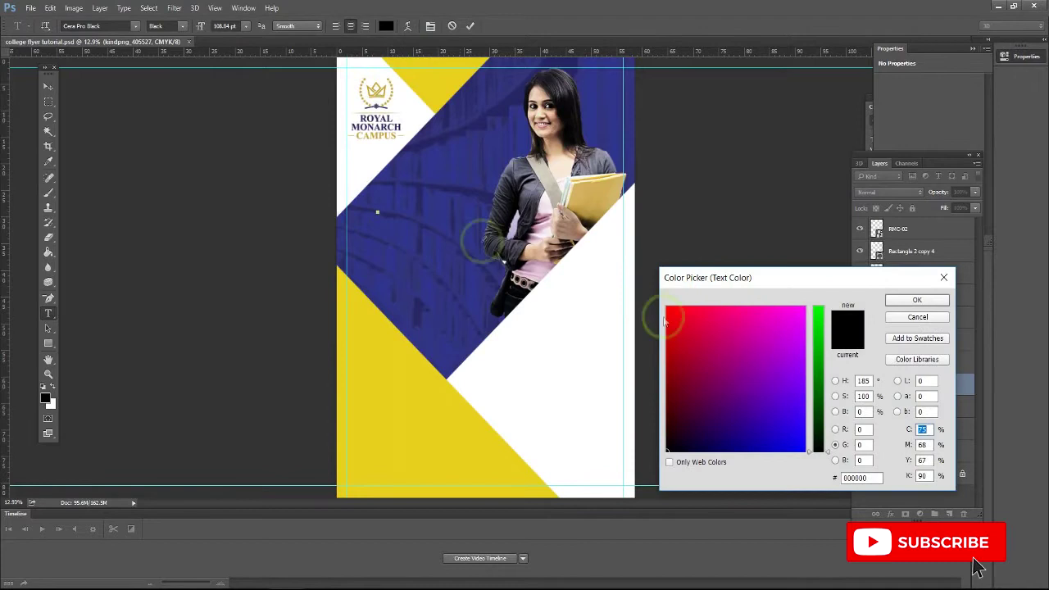
click(806, 306)
click(918, 300)
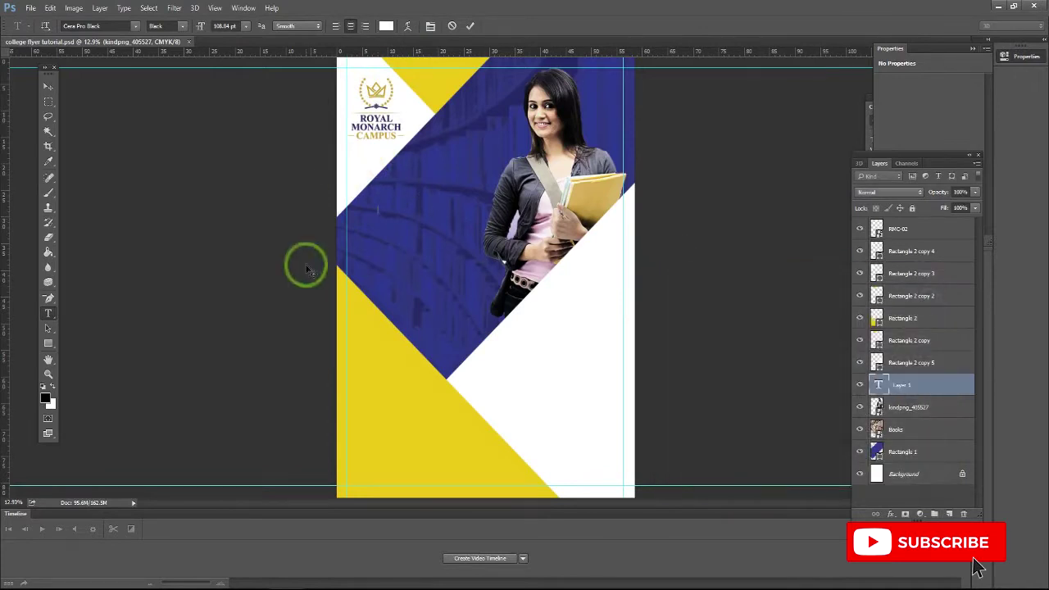
right_click(377, 211)
click(398, 247)
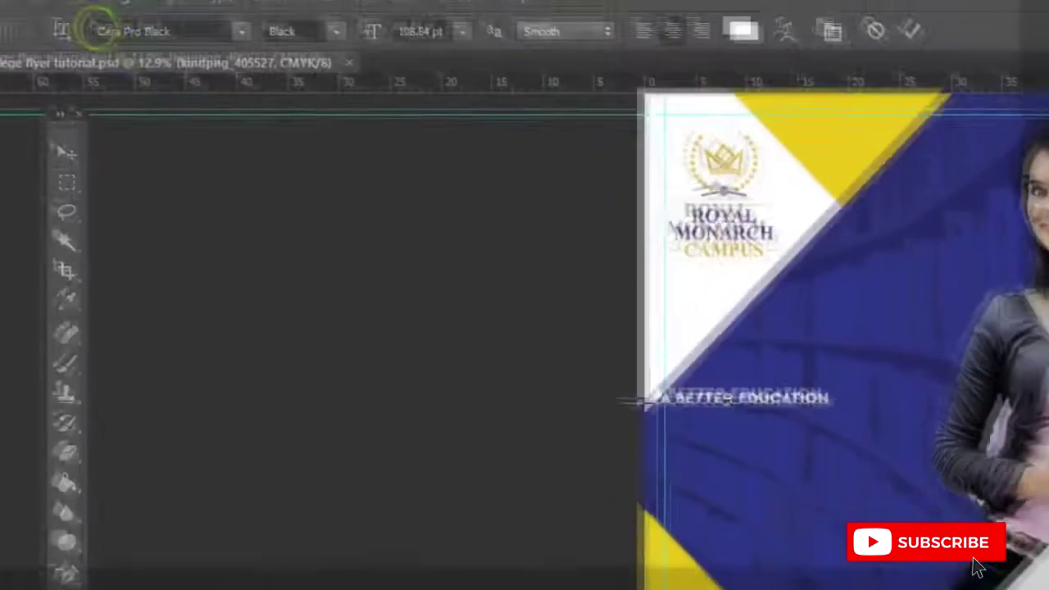
click(47, 6)
click(118, 41)
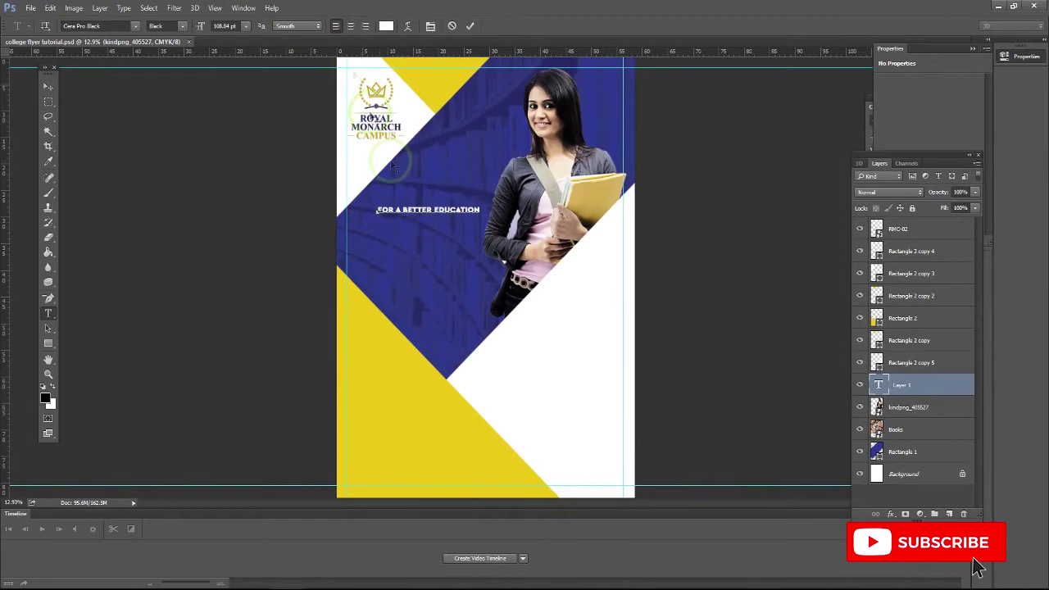
click(49, 86)
click(455, 229)
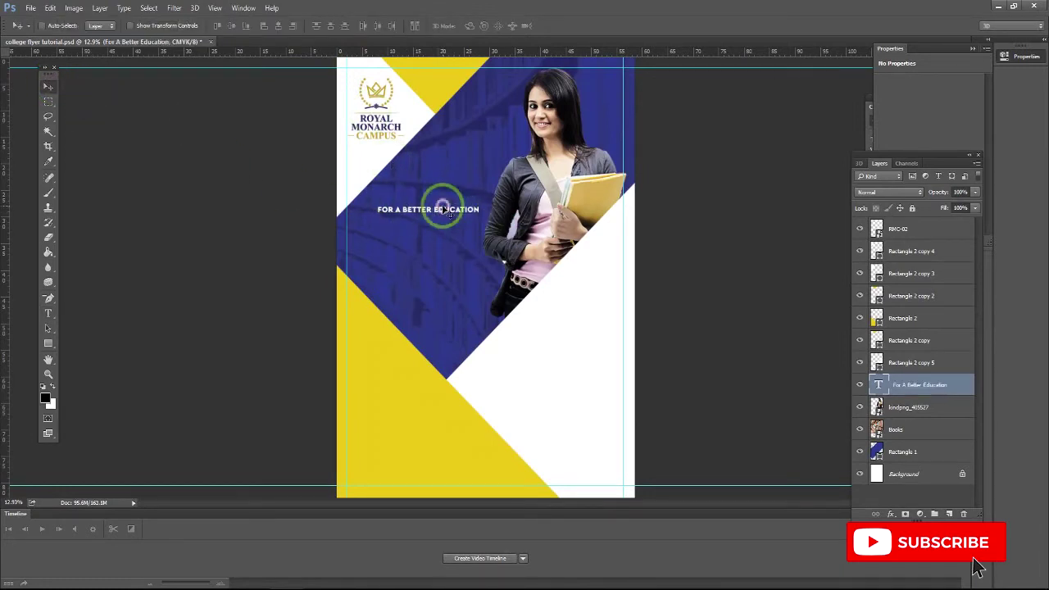
Scale the headline to about 216%, move it over the blue area, and split it into two lines
key(ctrl+t)
drag(483, 215, 550, 290)
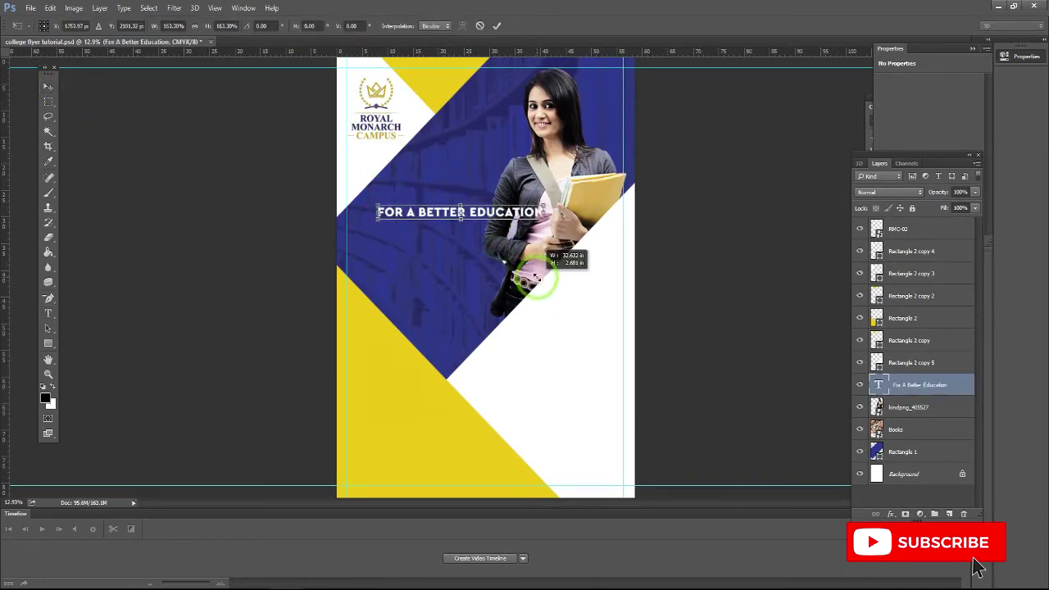
drag(555, 220, 589, 270)
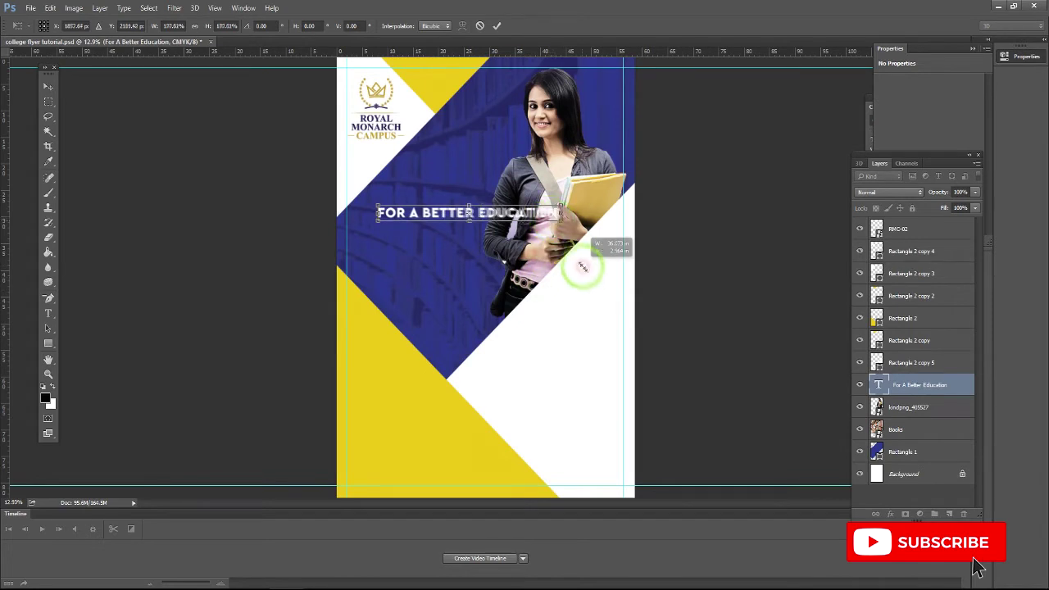
key(Return)
drag(435, 217, 418, 212)
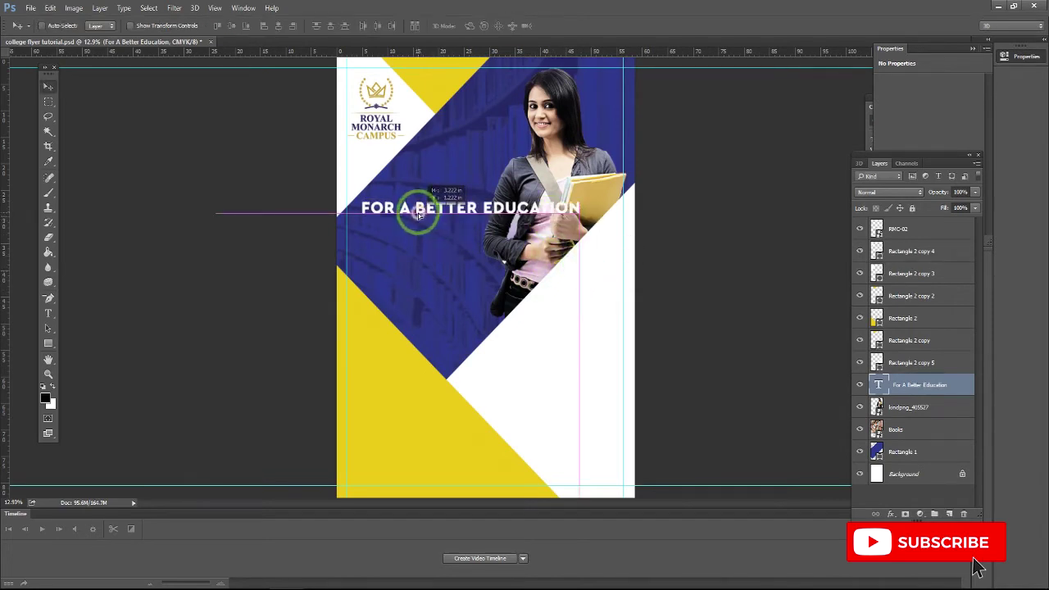
double_click(463, 220)
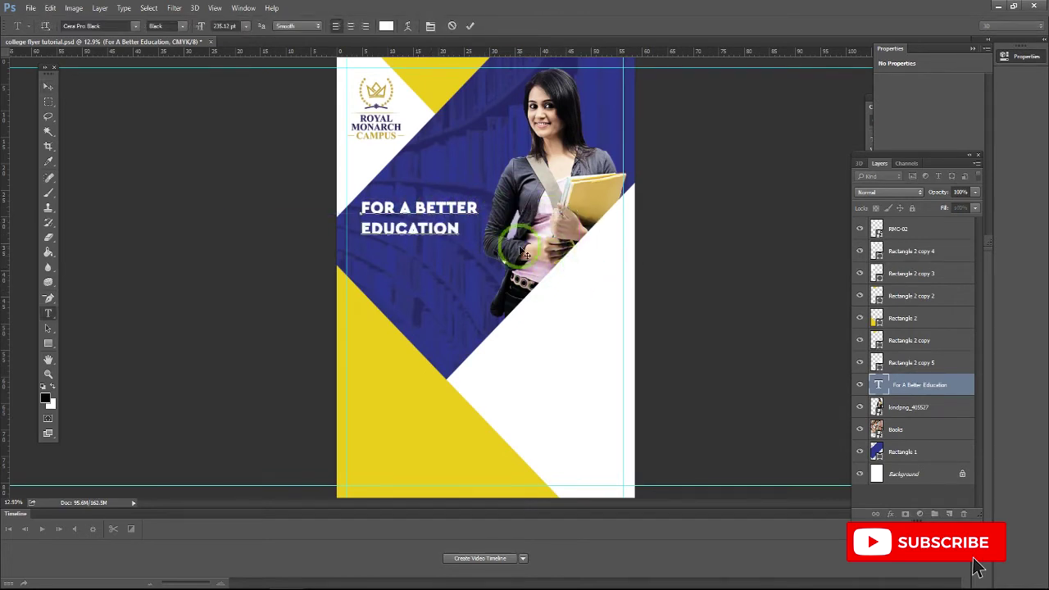
click(355, 191)
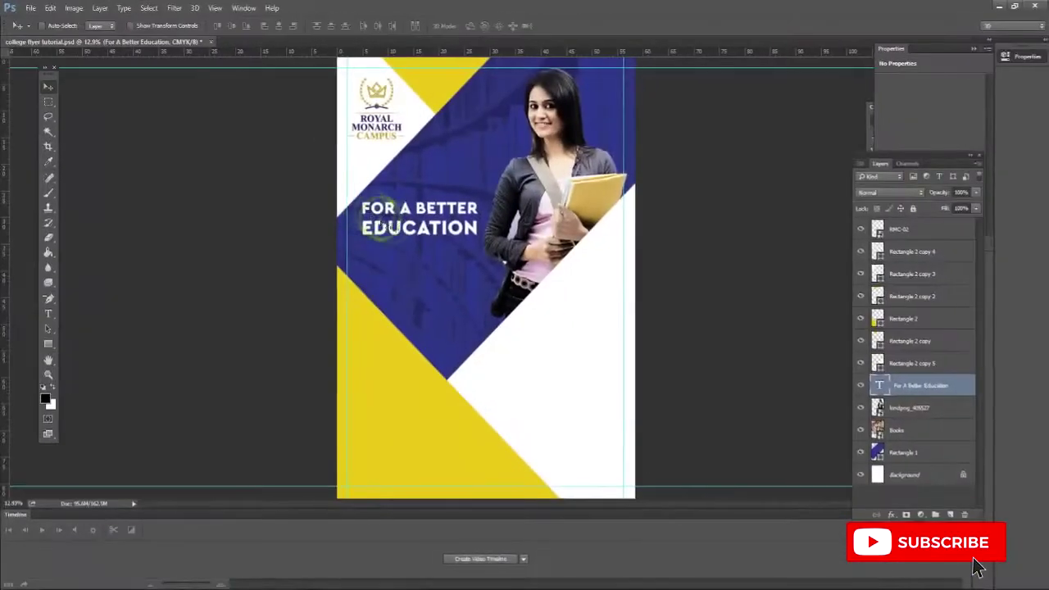
drag(417, 227, 415, 244)
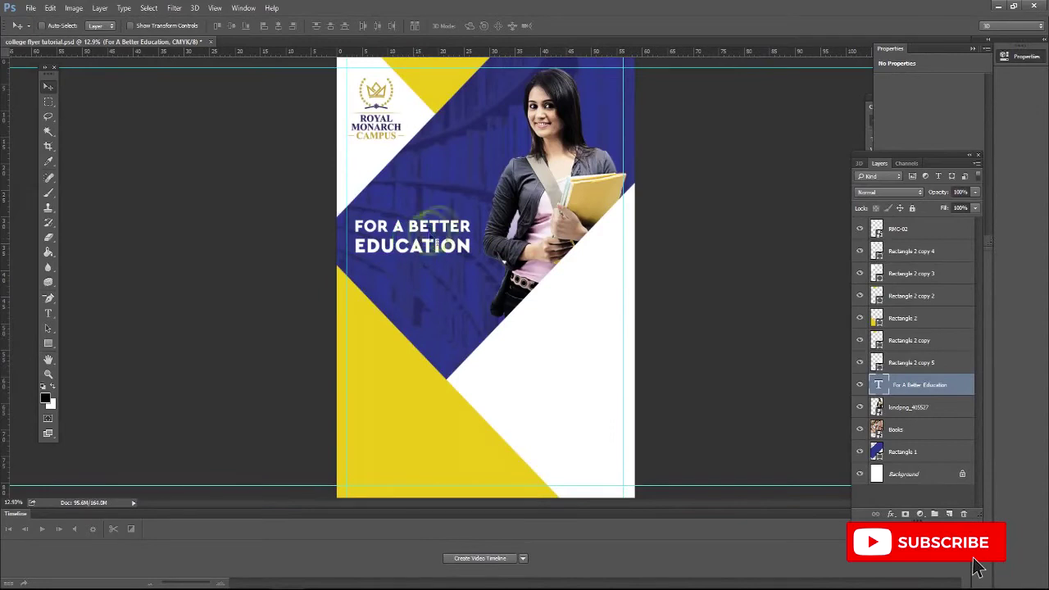
Rasterize the kindpng student photo layer
scroll(513, 234, up, 5)
right_click(524, 229)
click(533, 235)
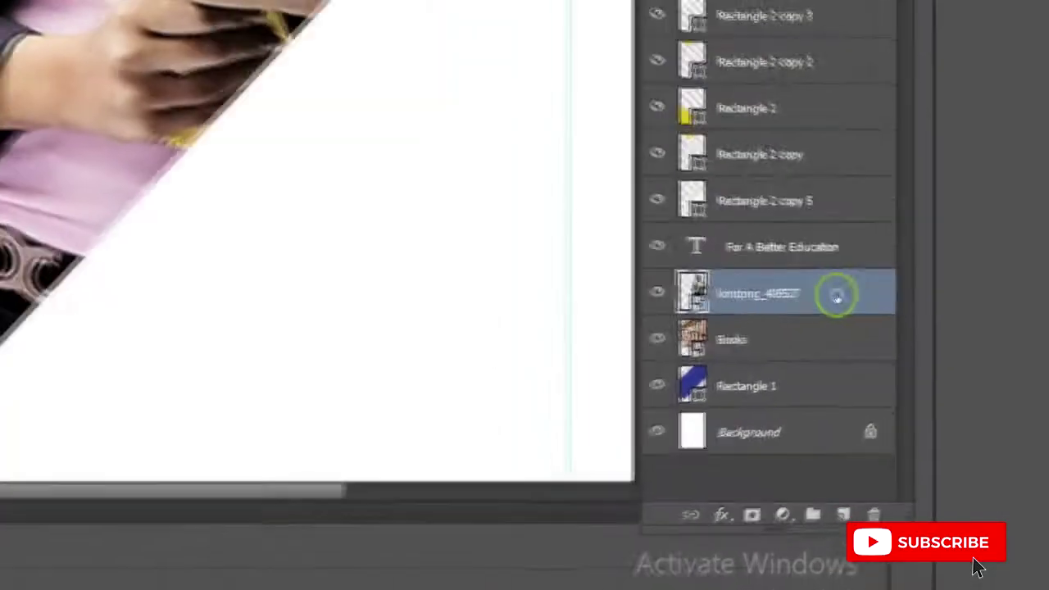
right_click(942, 418)
click(716, 265)
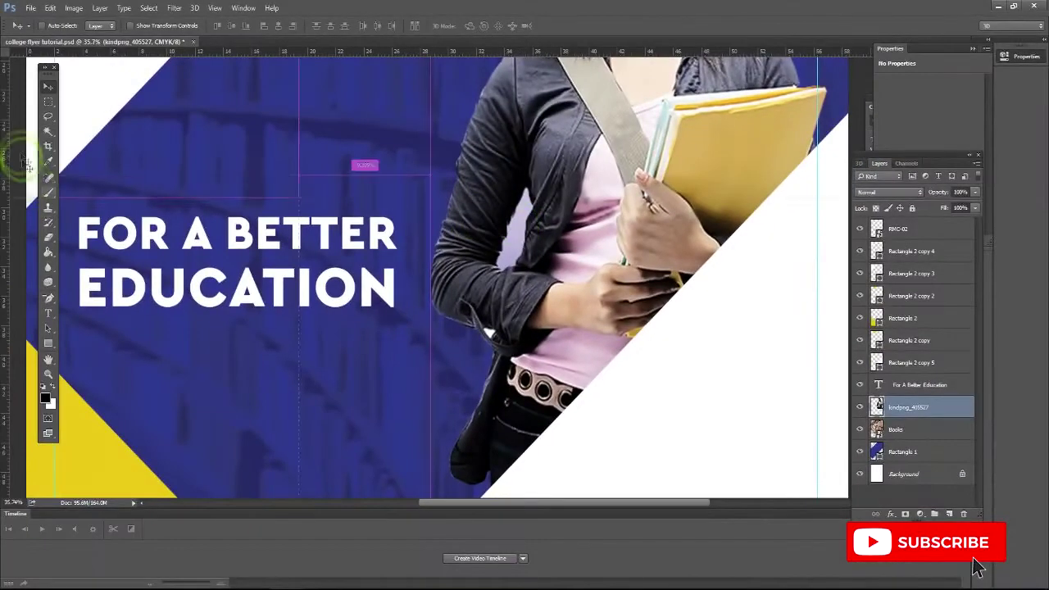
Delete the lavender gap between arm and jacket using a 5 px feathered selection, then deselect
click(47, 131)
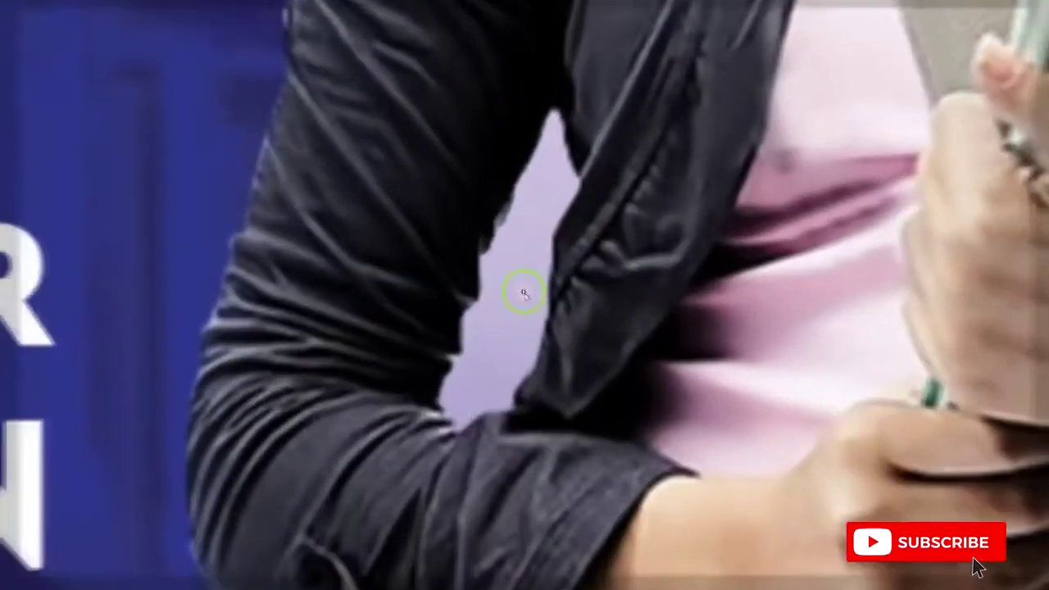
click(524, 293)
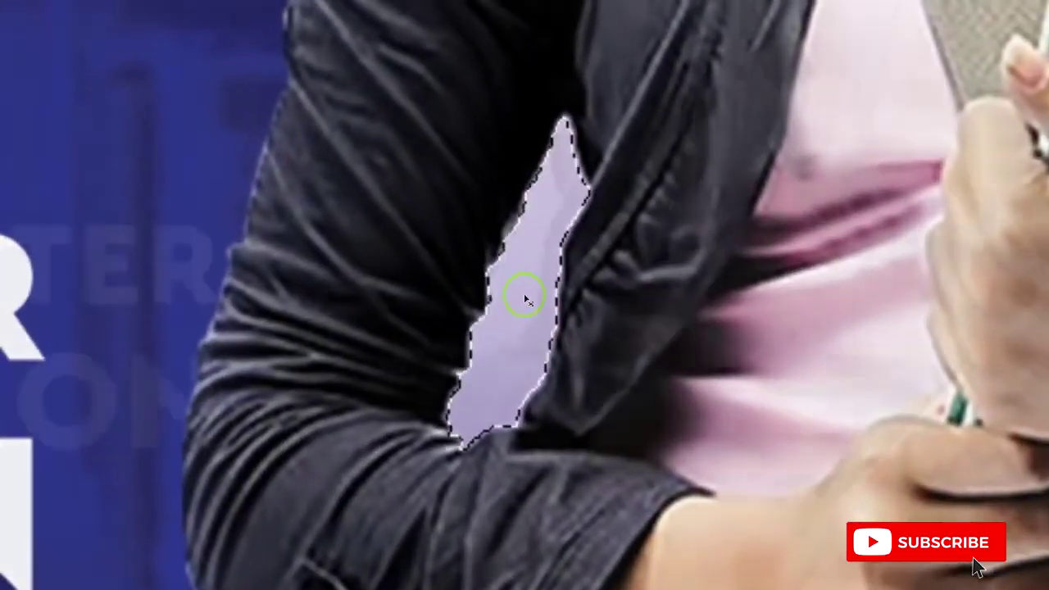
right_click(524, 295)
click(528, 312)
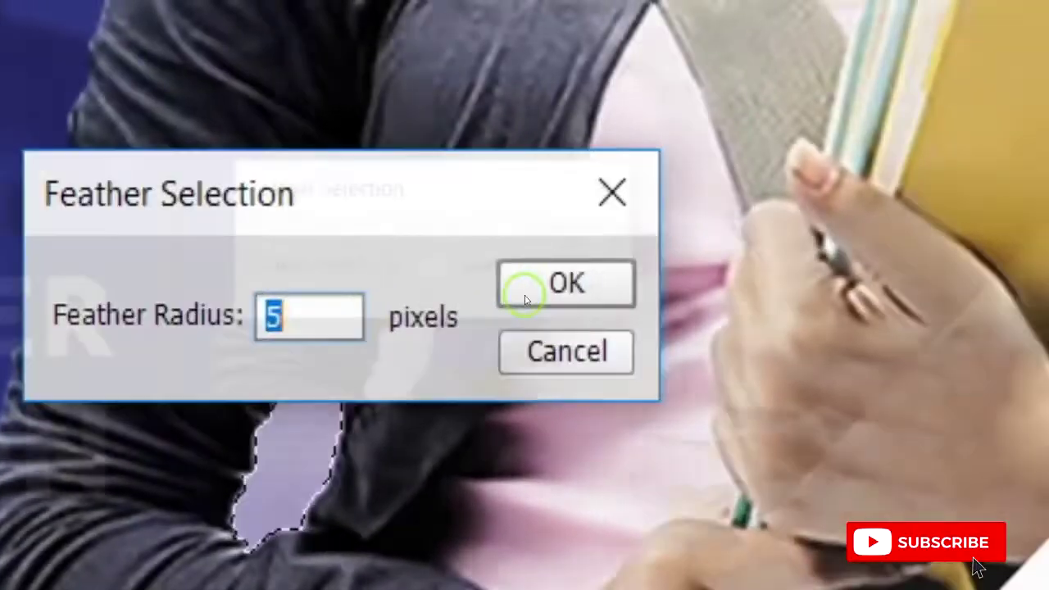
click(525, 300)
key(Delete)
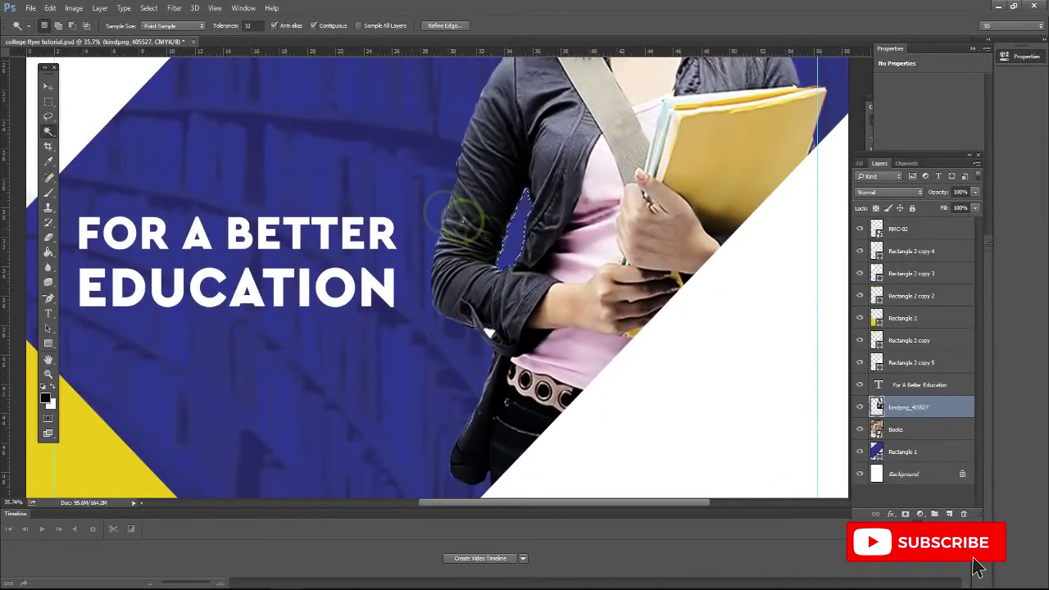
click(148, 8)
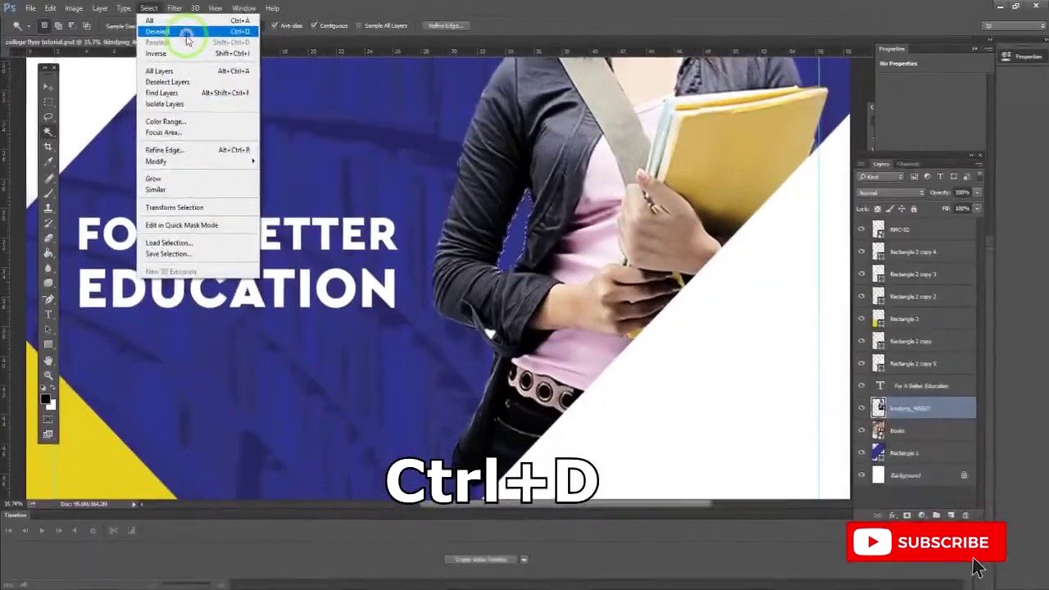
click(187, 35)
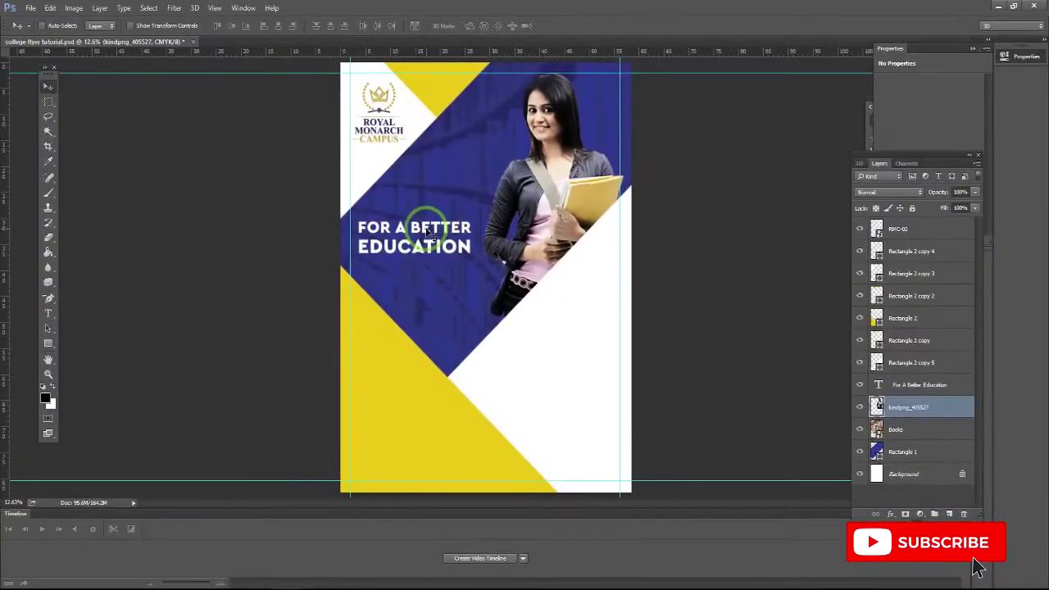
Nudge the headline text layer slightly upward
right_click(428, 234)
click(446, 239)
drag(435, 235, 439, 229)
key(alt+Tab)
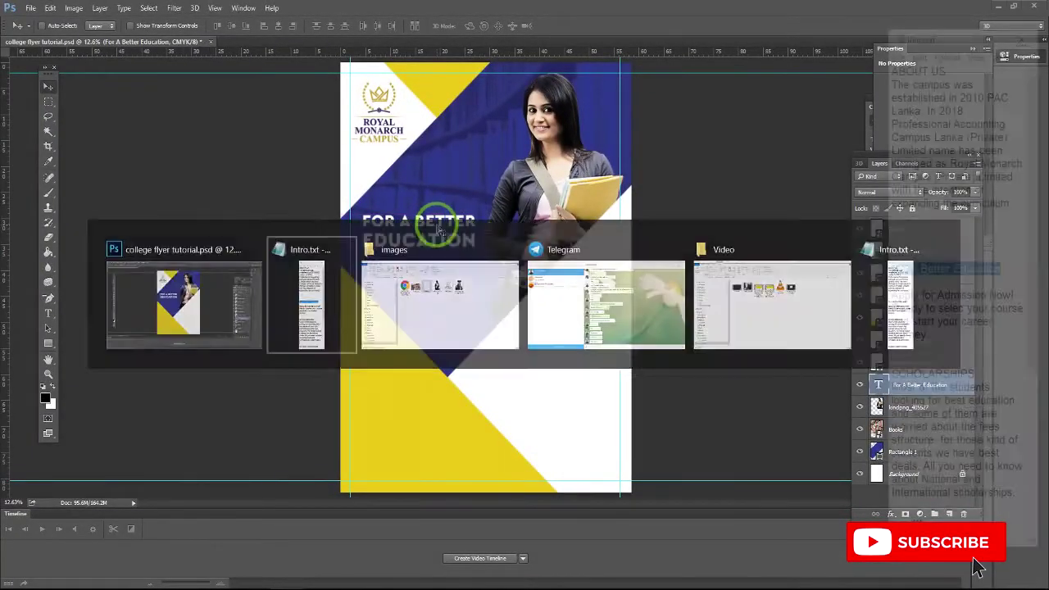
key(t)
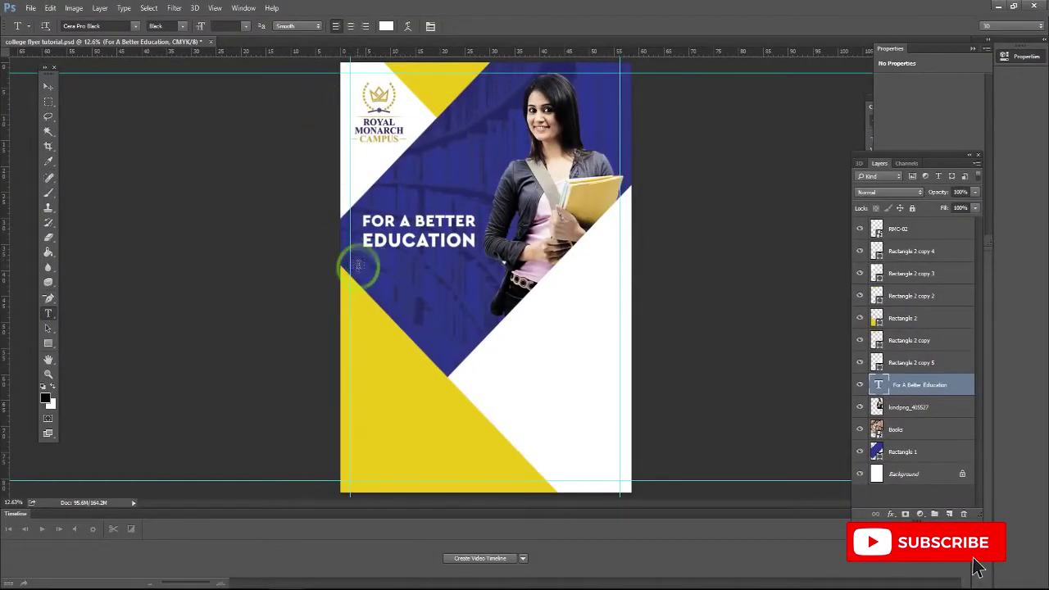
Add the 'Apply for Admission Now!' line below the headline in Regular style, scaled to about 43%
click(363, 259)
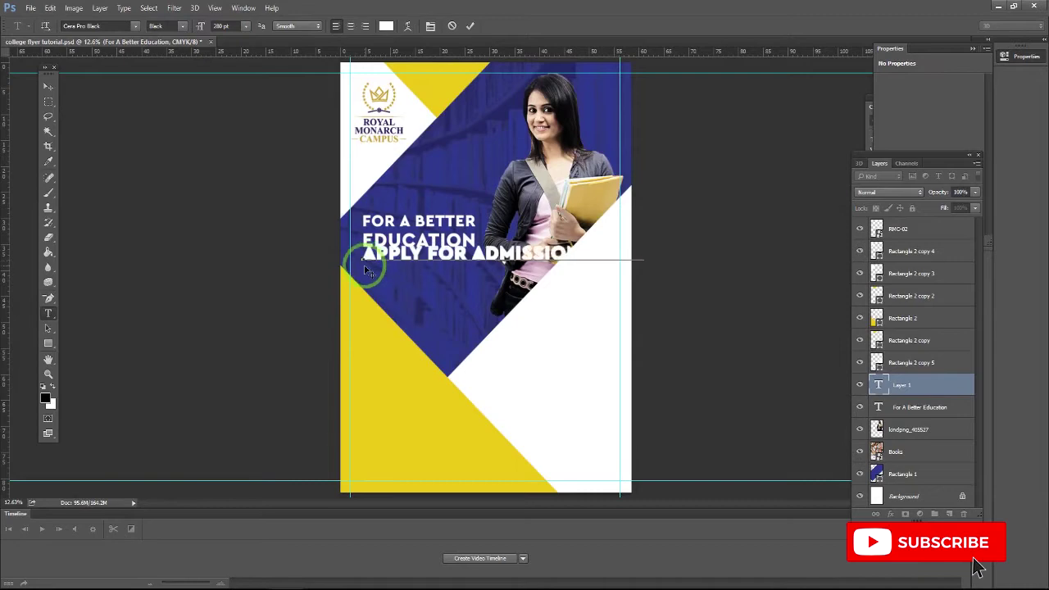
key(ctrl+a)
click(182, 26)
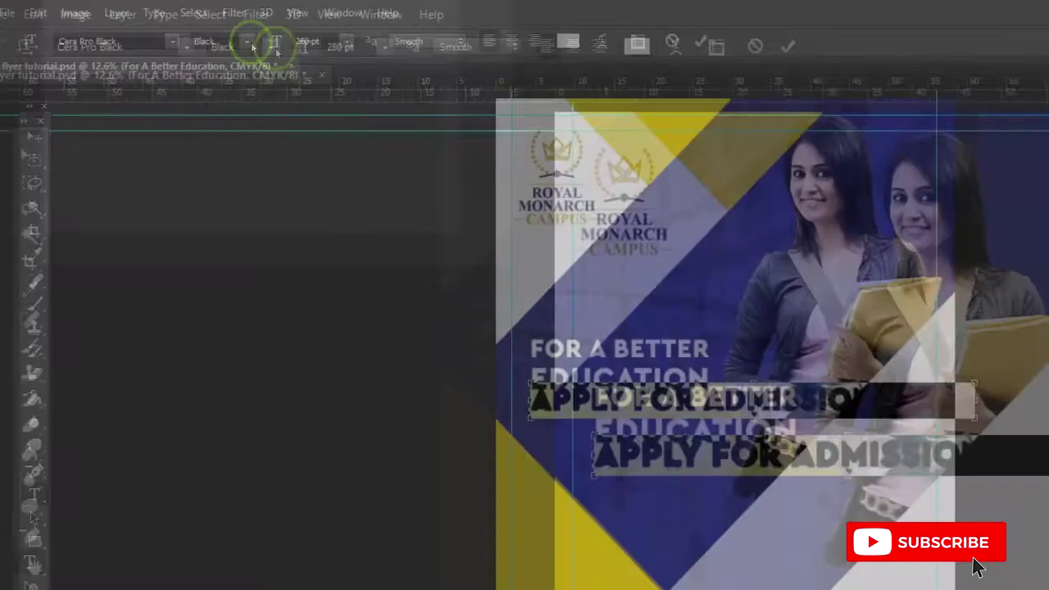
click(191, 73)
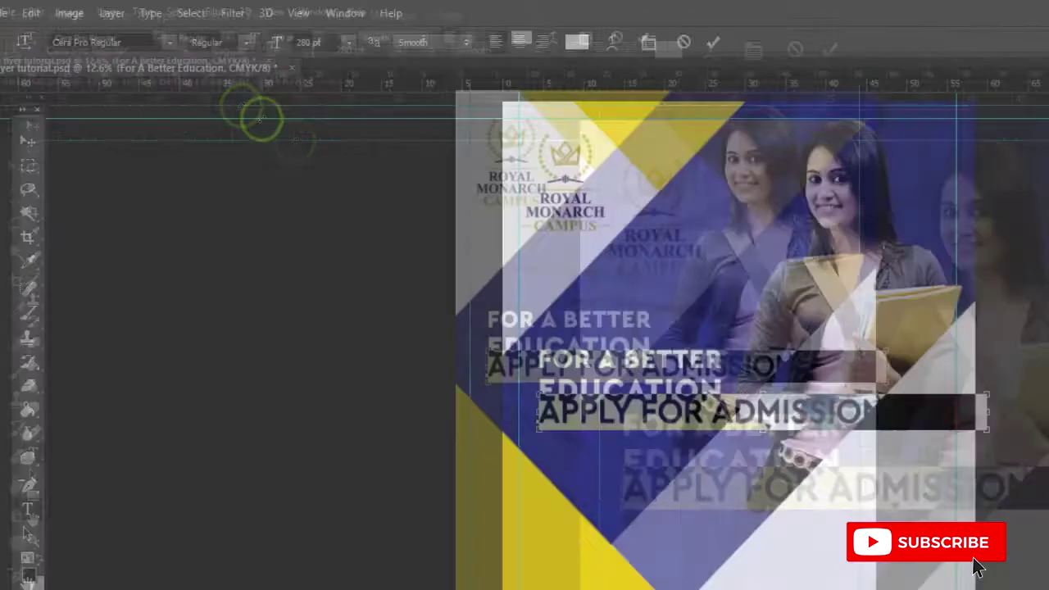
click(479, 250)
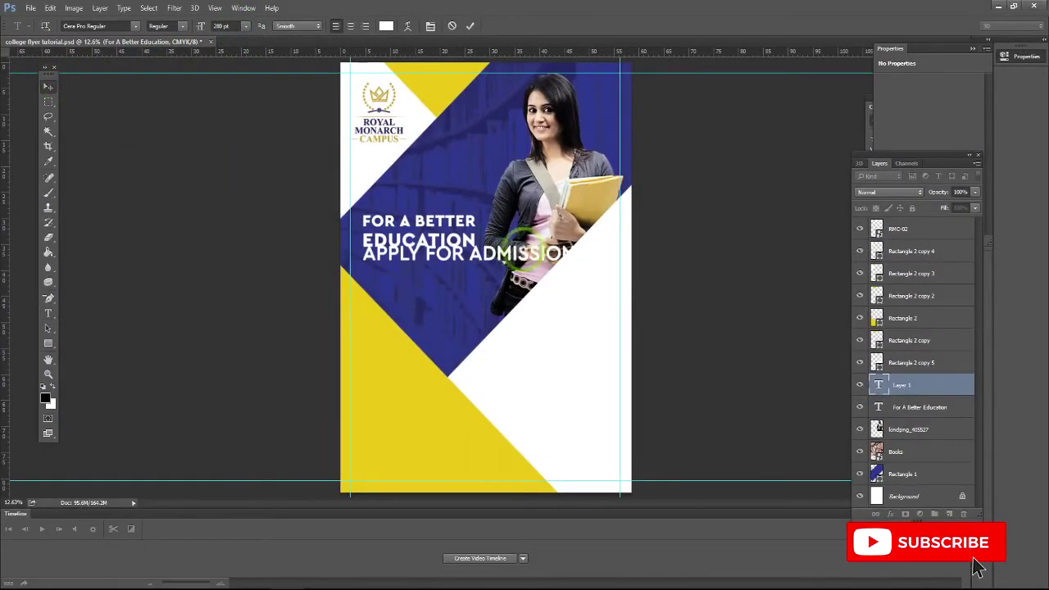
ctrl+click(595, 245)
drag(627, 246, 478, 254)
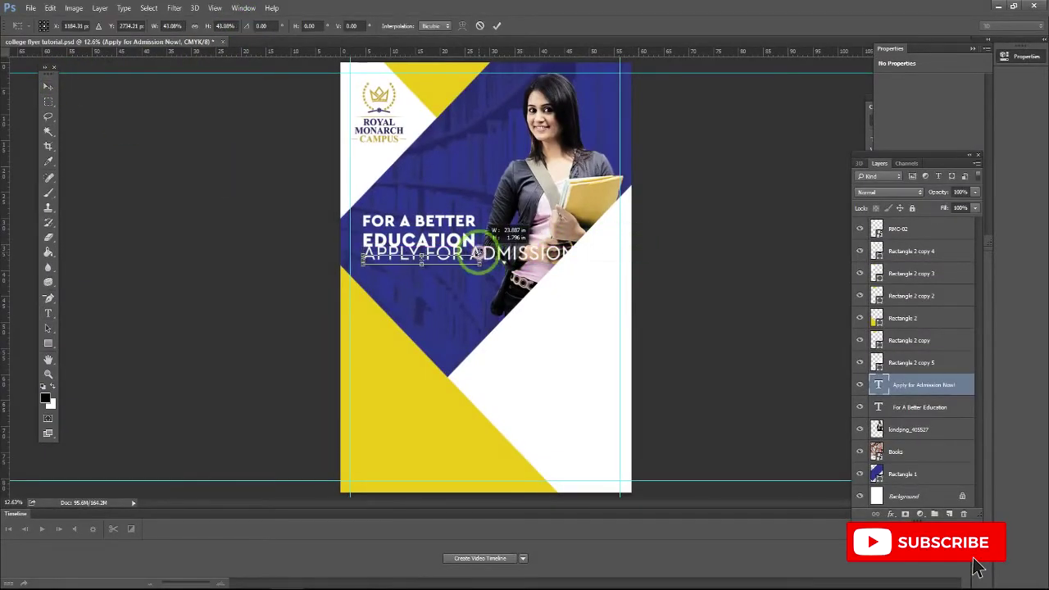
key(Return)
key(ctrl+plus)
Duplicate the admission line below and retype it as 'READY TO SELEC YOUR COURSE AND START YOU'
drag(351, 287, 361, 304)
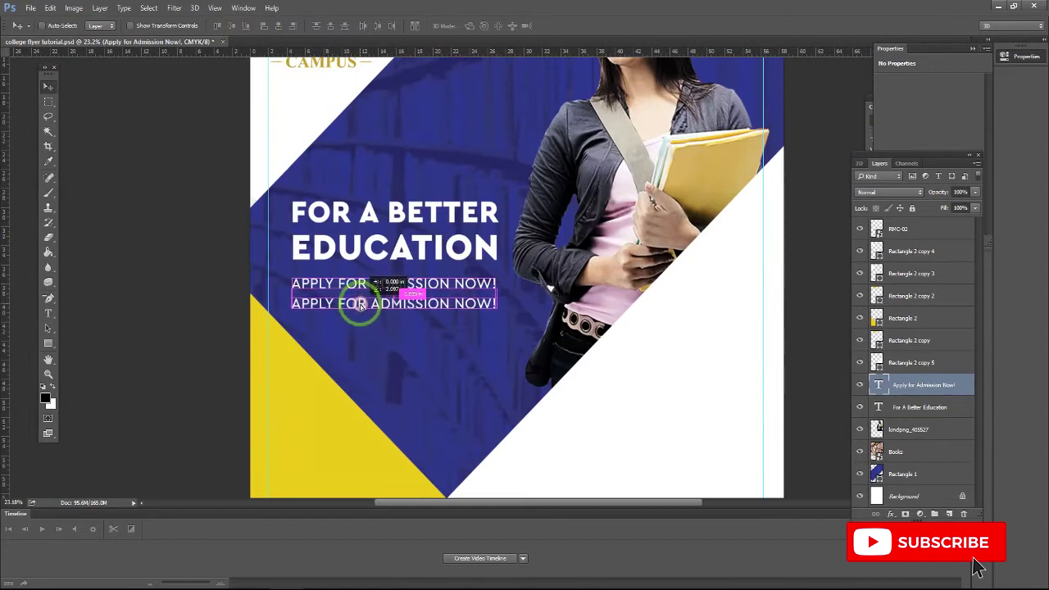
key(t)
click(358, 303)
key(ctrl+a)
text(READY TO SELEC YOUR COURSE AND START YOU)
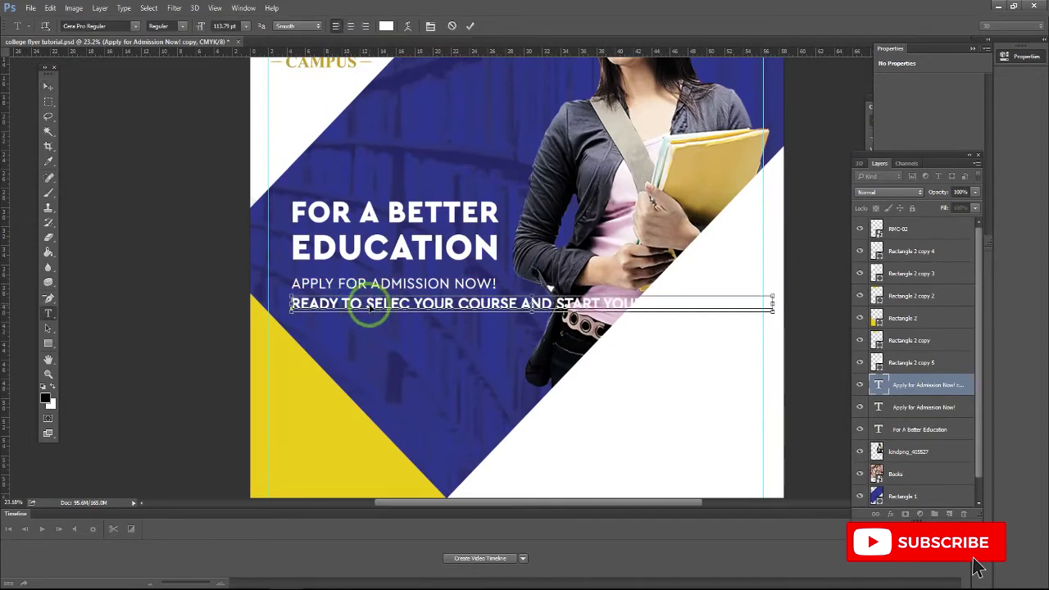
Set the new line to the Light font style at 80 pt
key(ctrl+a)
click(175, 26)
click(168, 56)
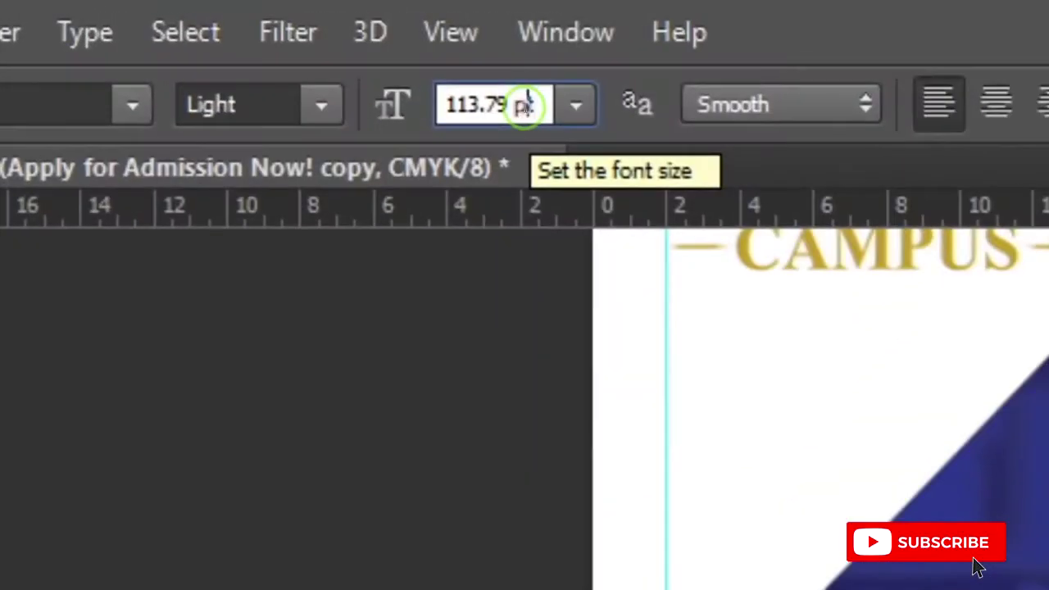
double_click(225, 26)
text(1)
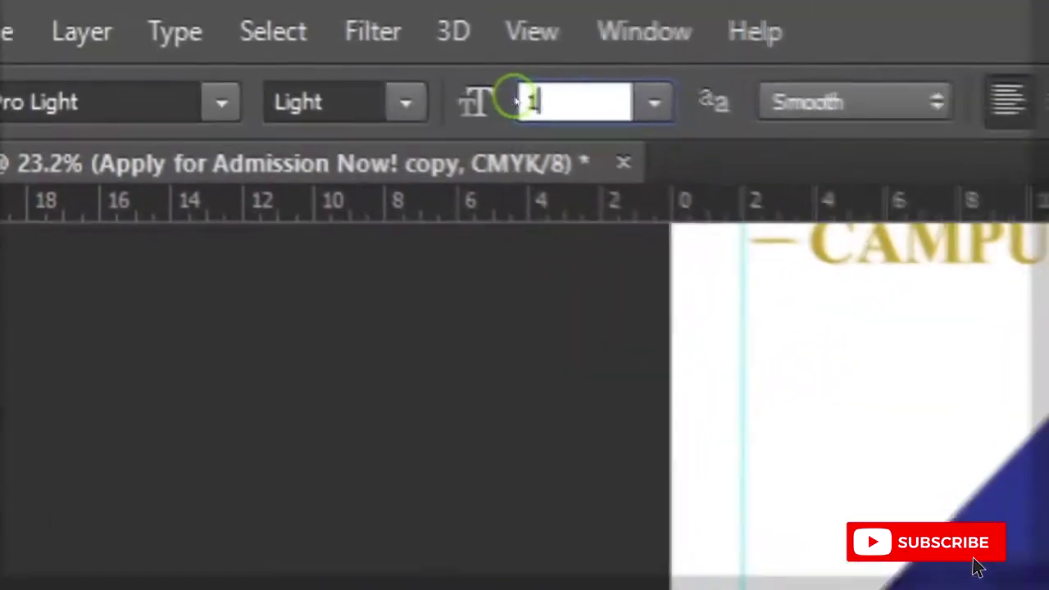
text(8)
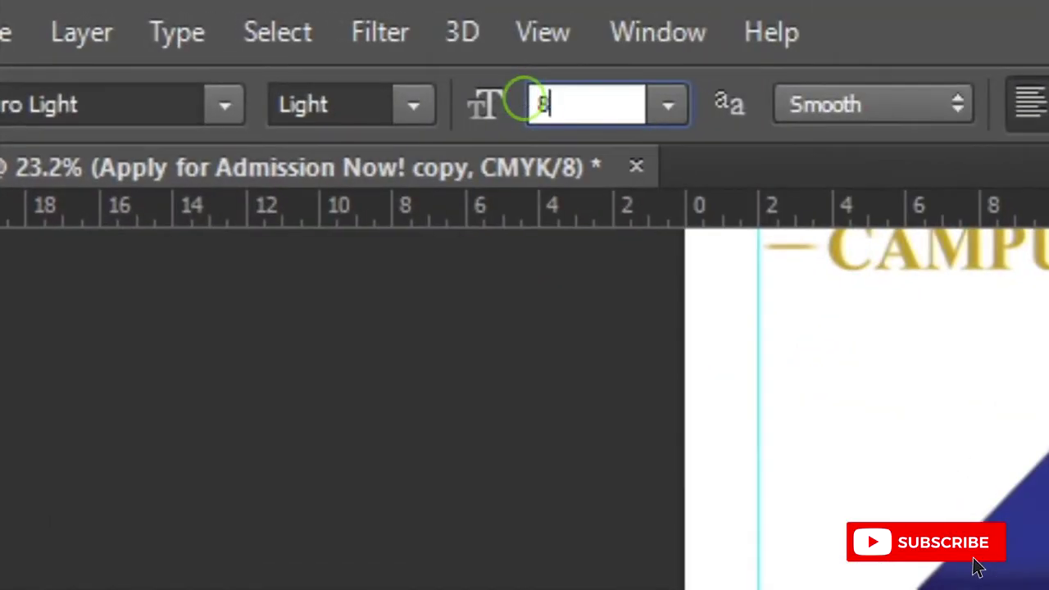
key(Return)
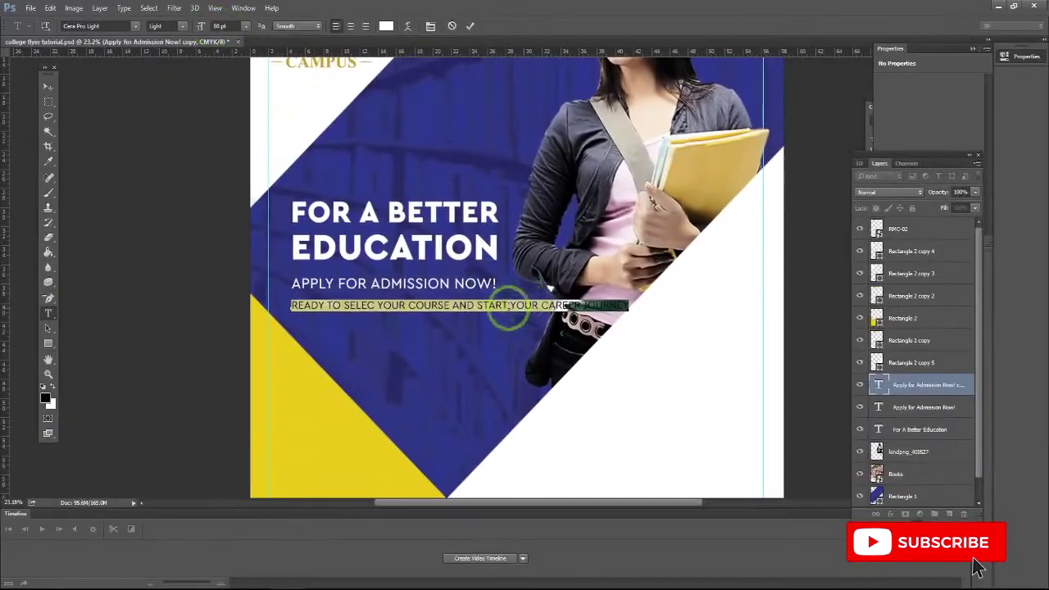
click(514, 323)
Turn off All Caps on the new line and raise its size to 100 pt
click(430, 26)
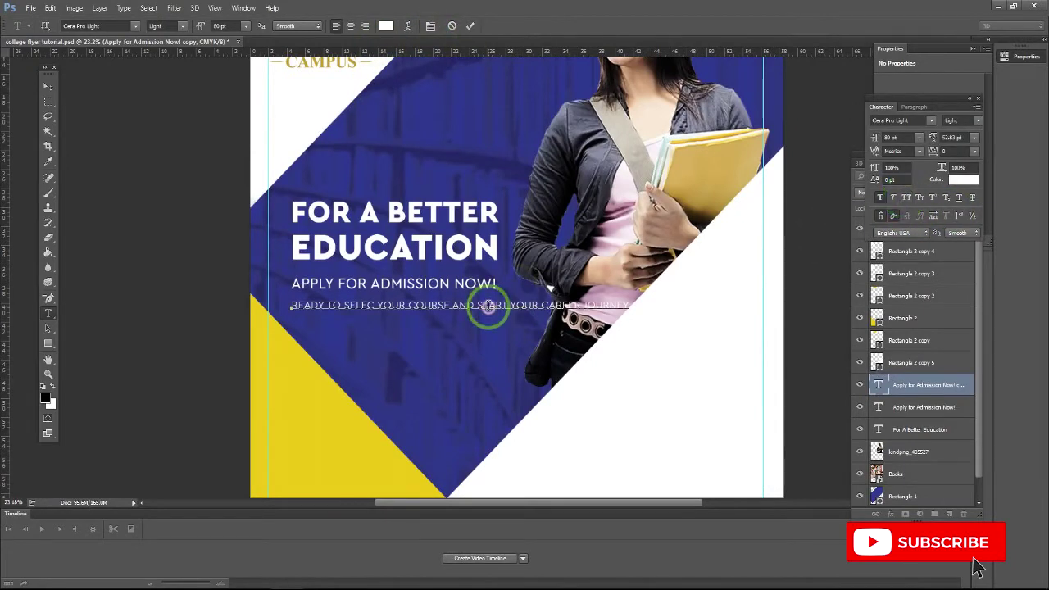
triple_click(488, 306)
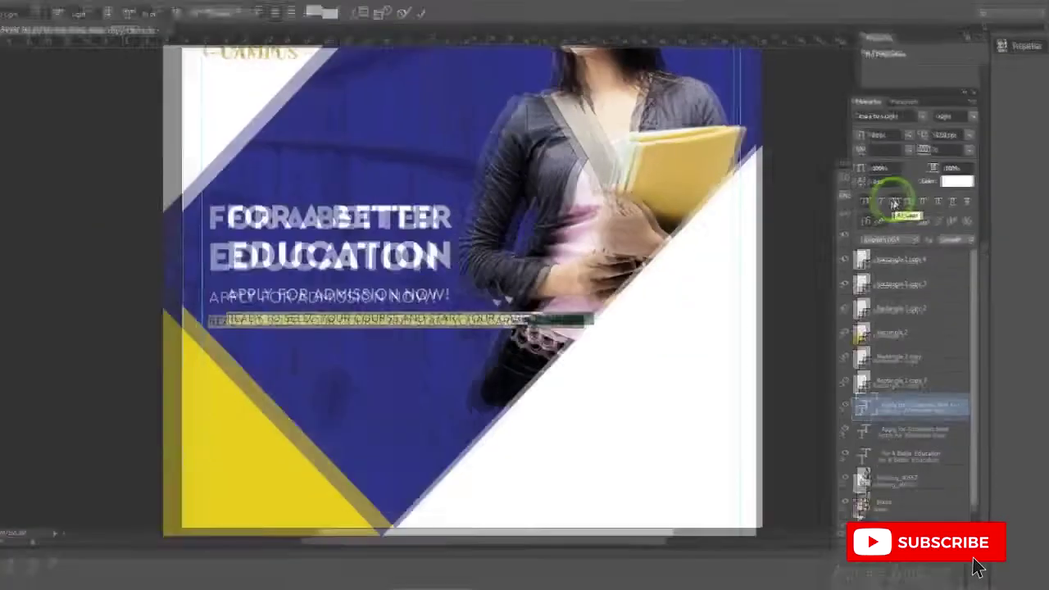
click(906, 197)
click(906, 197)
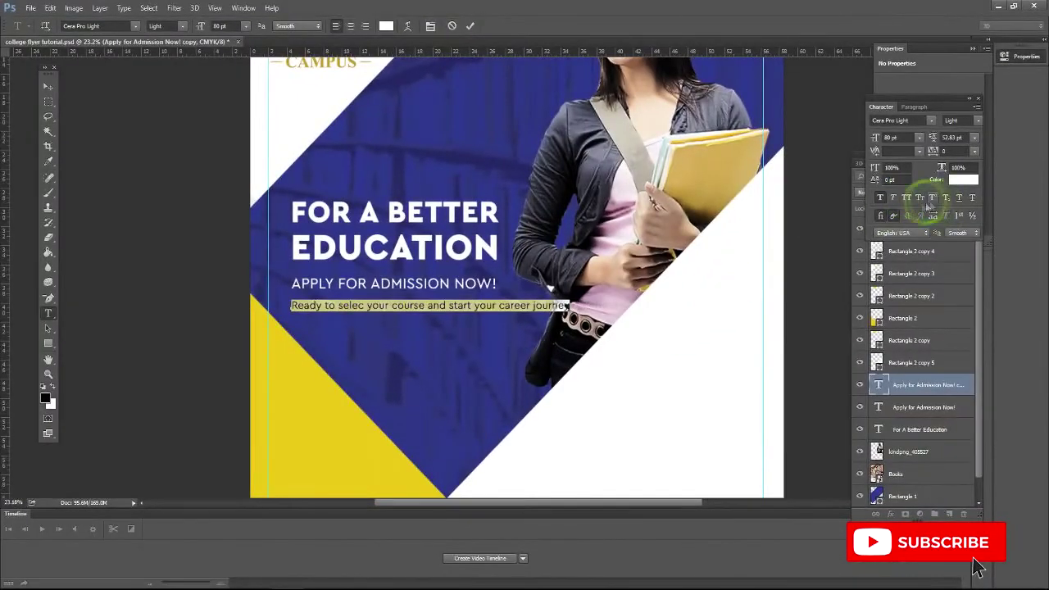
click(498, 305)
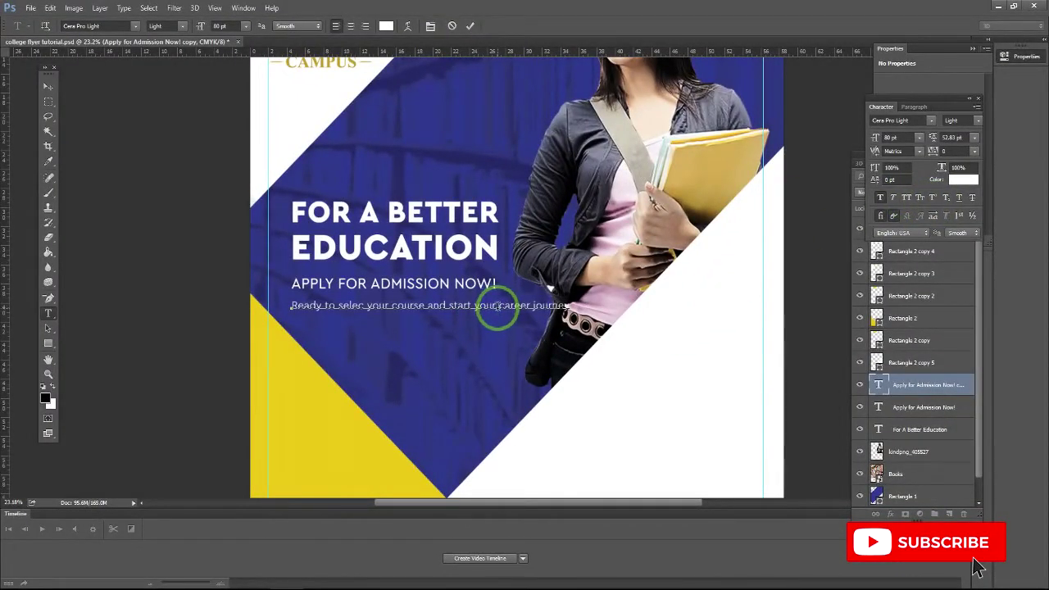
key(ctrl+a)
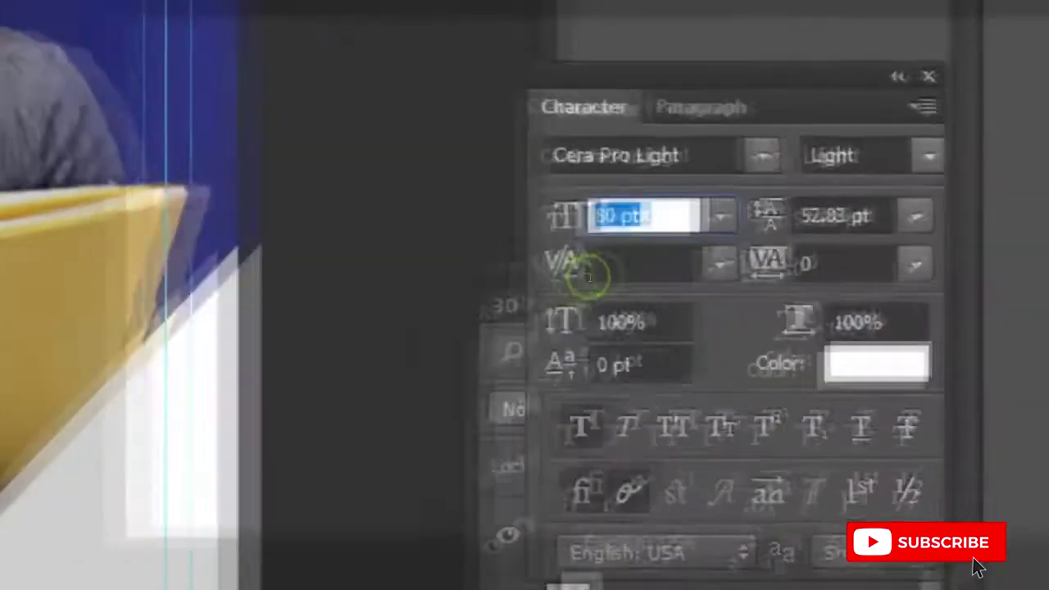
text(100)
key(Return)
Set the new line's leading to Auto
click(516, 312)
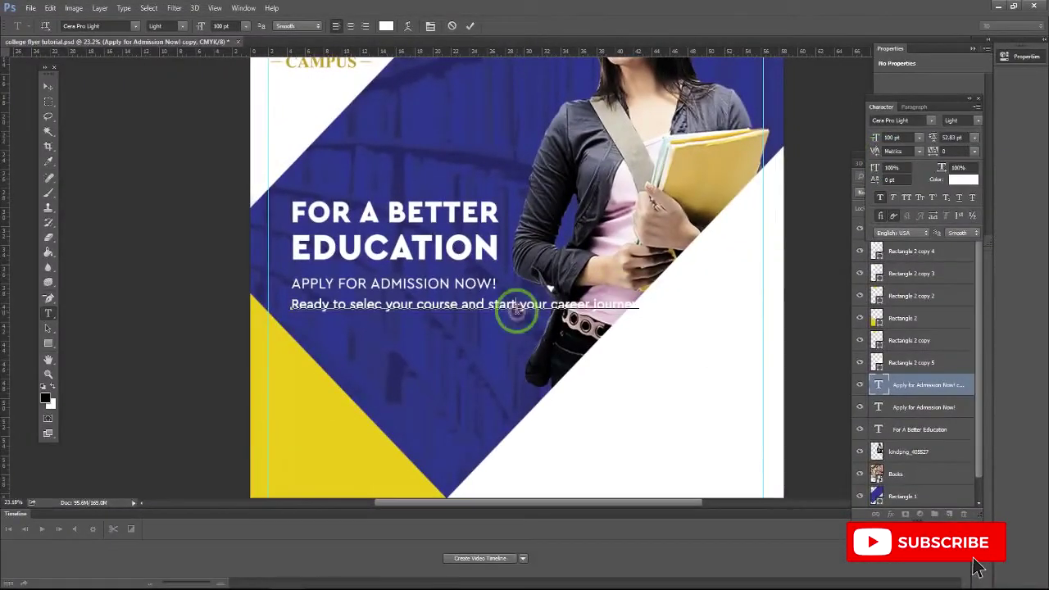
key(ctrl+a)
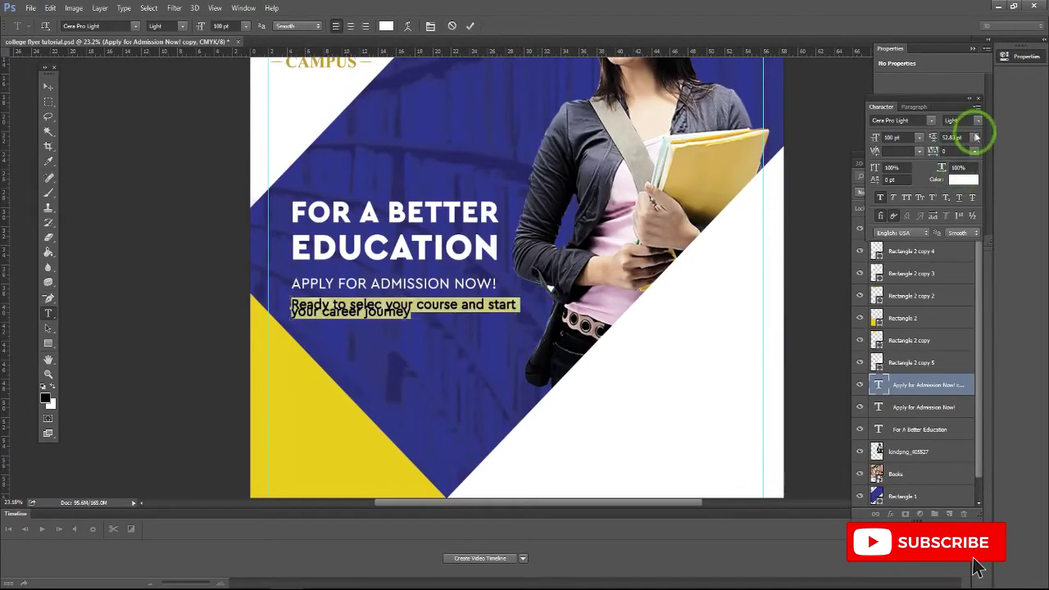
click(974, 139)
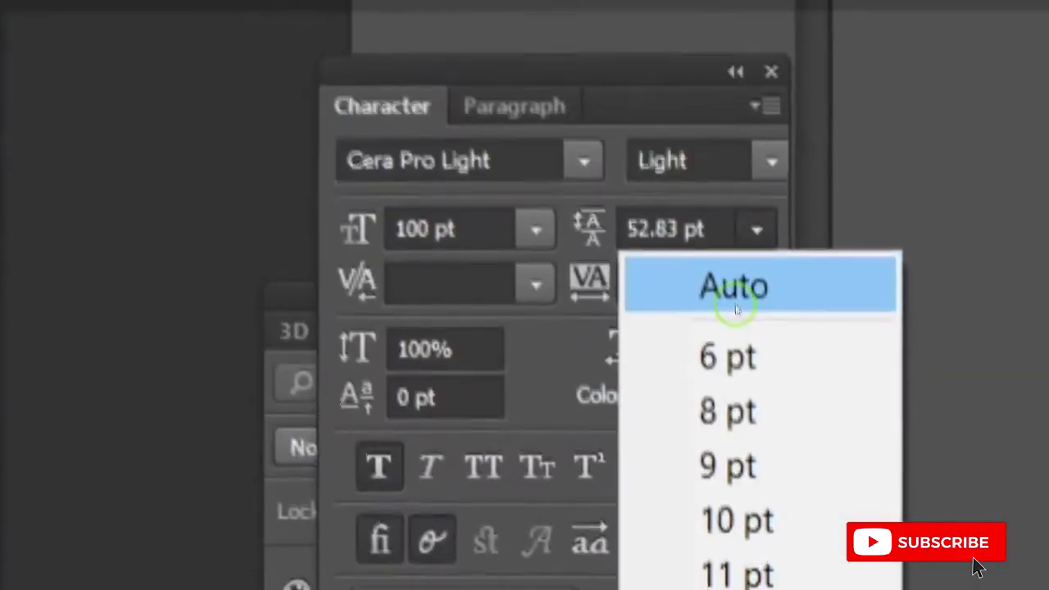
click(965, 151)
click(47, 86)
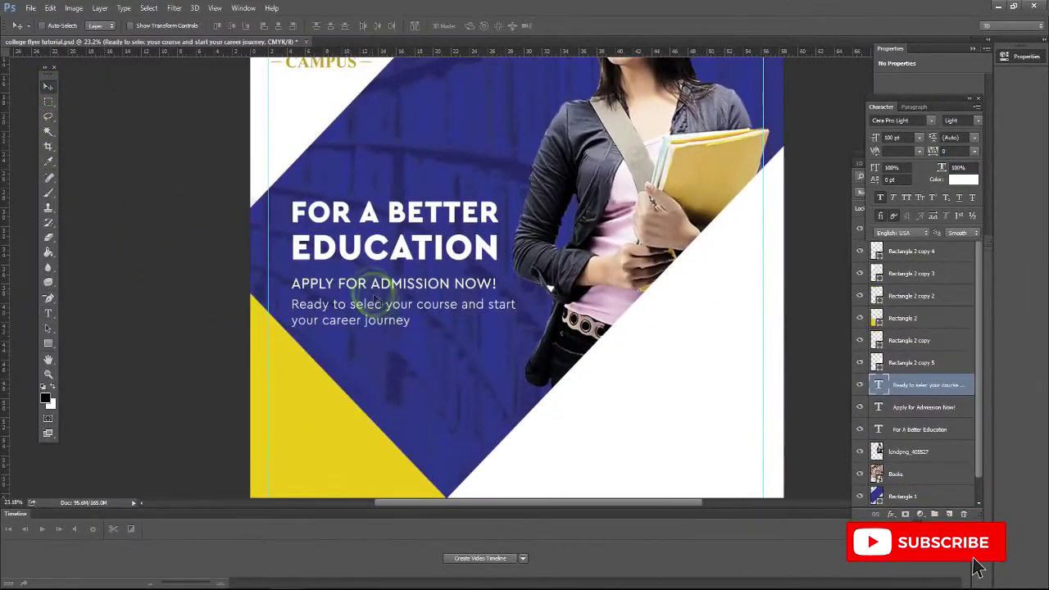
Select the three heading text layers and nudge them upward
drag(385, 313, 408, 292)
right_click(390, 293)
shift+click(394, 294)
right_click(391, 261)
shift+click(406, 262)
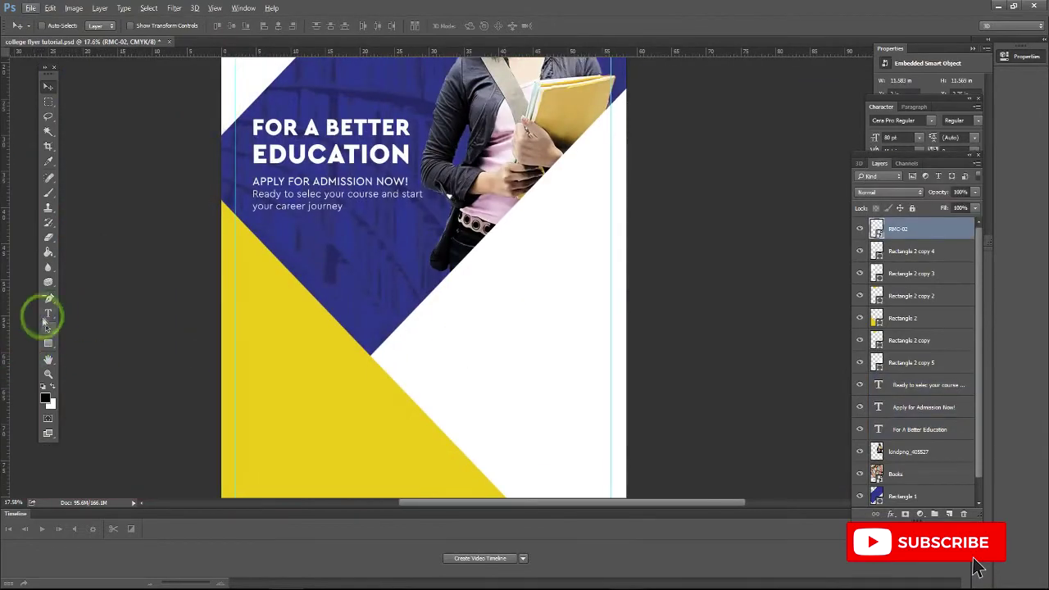
Draw a paragraph text box in the lower-right white area and paste the campus-history text
click(47, 314)
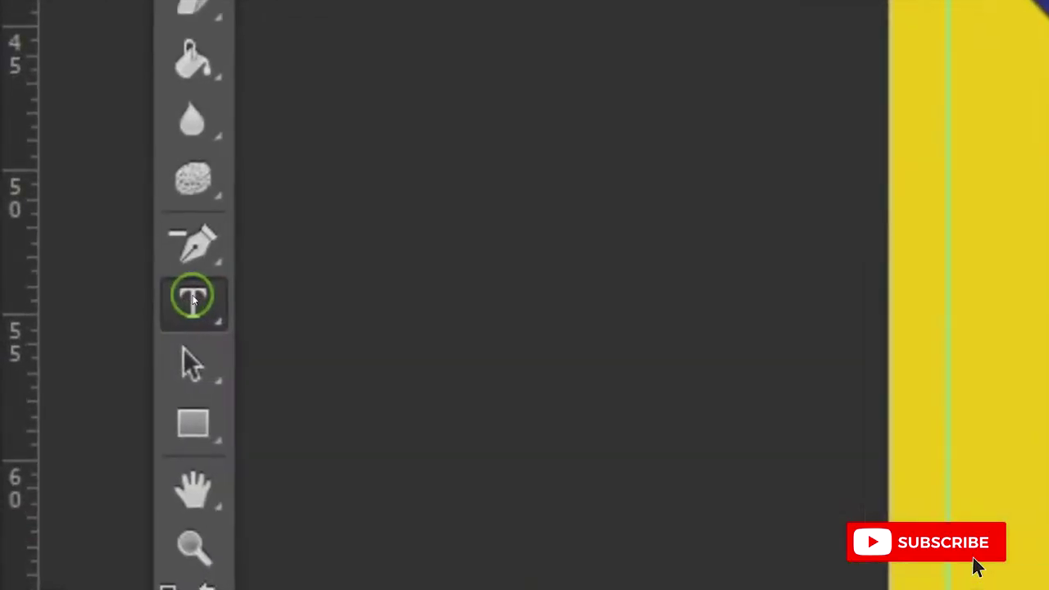
drag(460, 274, 610, 446)
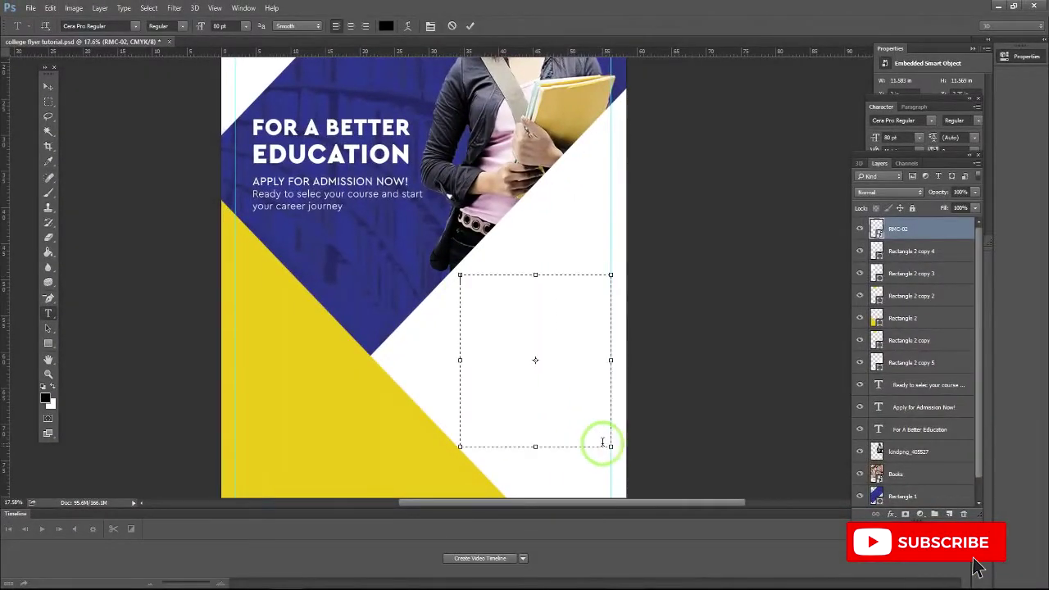
key(ctrl+v)
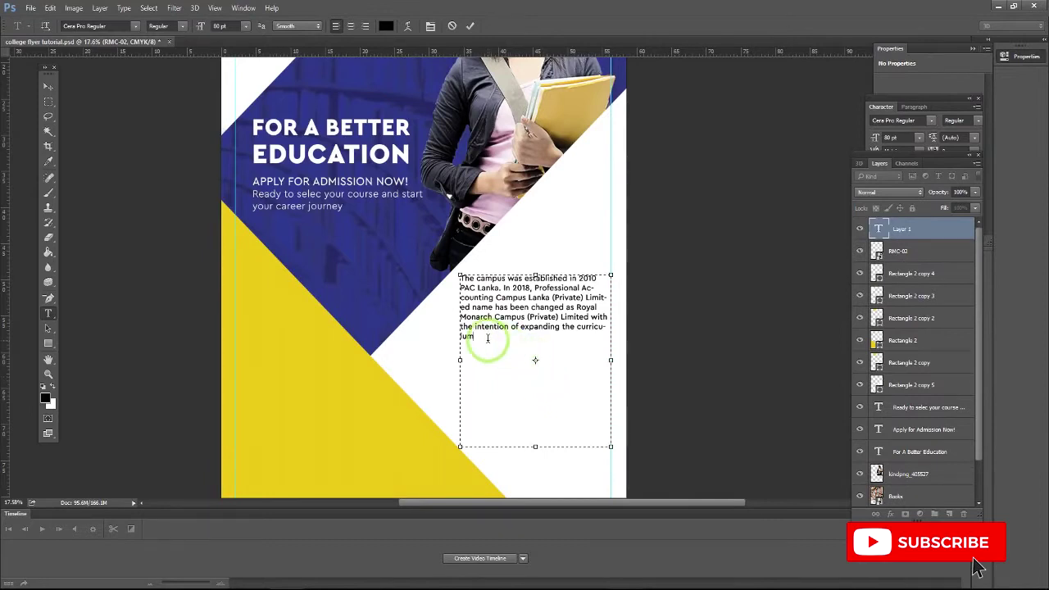
scroll(487, 337, up, 3)
scroll(488, 337, up, 1)
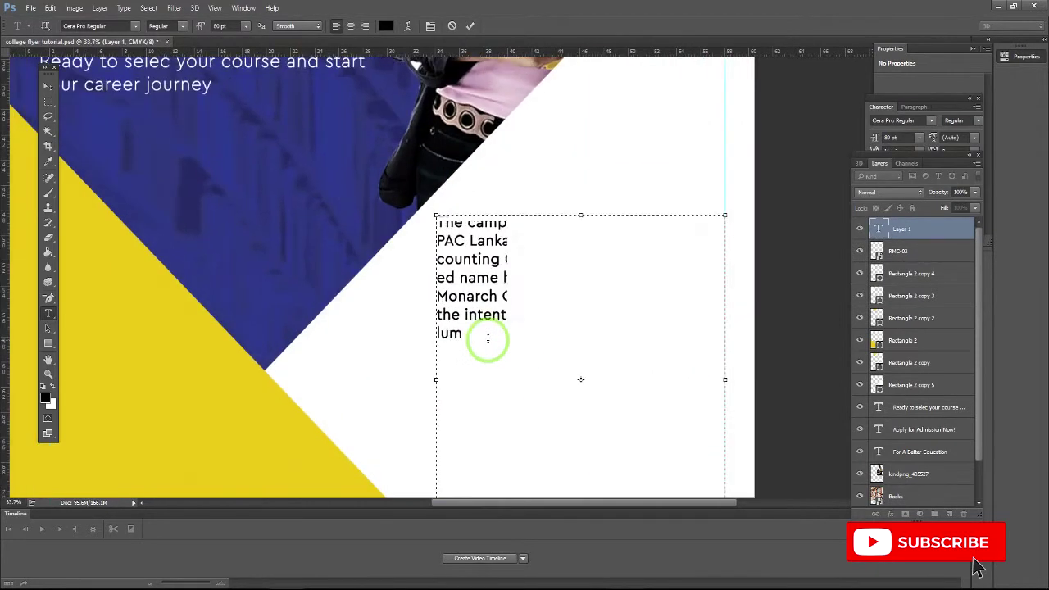
drag(486, 339, 394, 202)
Try paragraph sizes 303, 200 and 120 pt, settling on 100 pt
click(219, 26)
text(303)
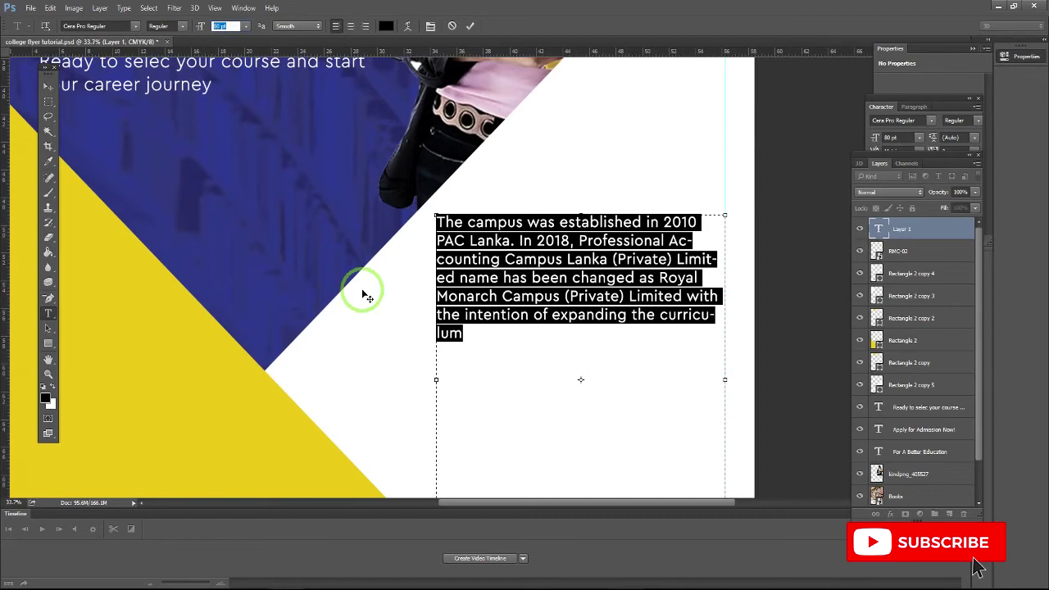
key(Return)
text(200)
key(Return)
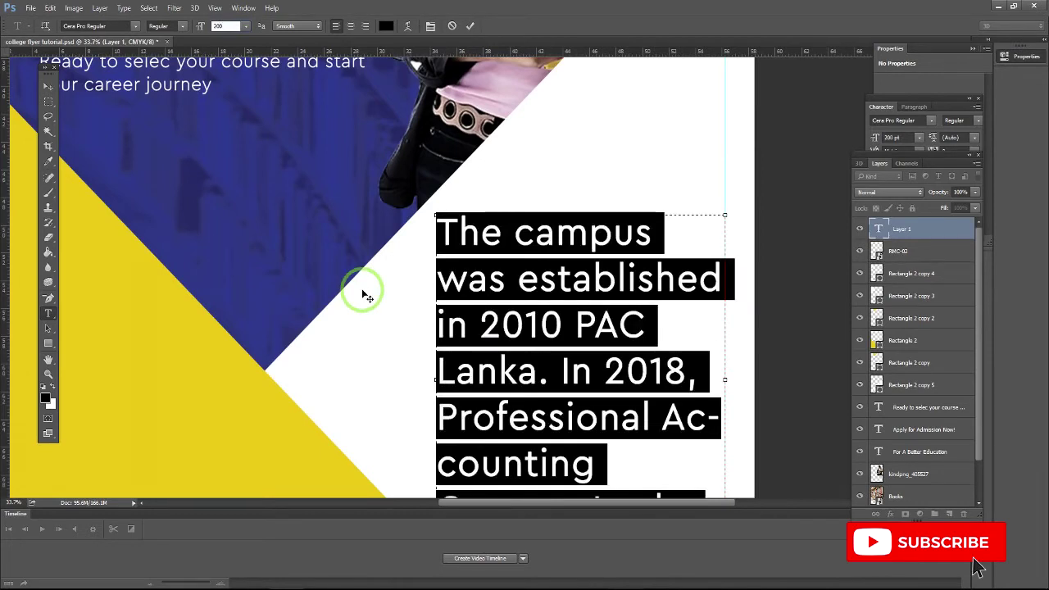
text(120)
key(Return)
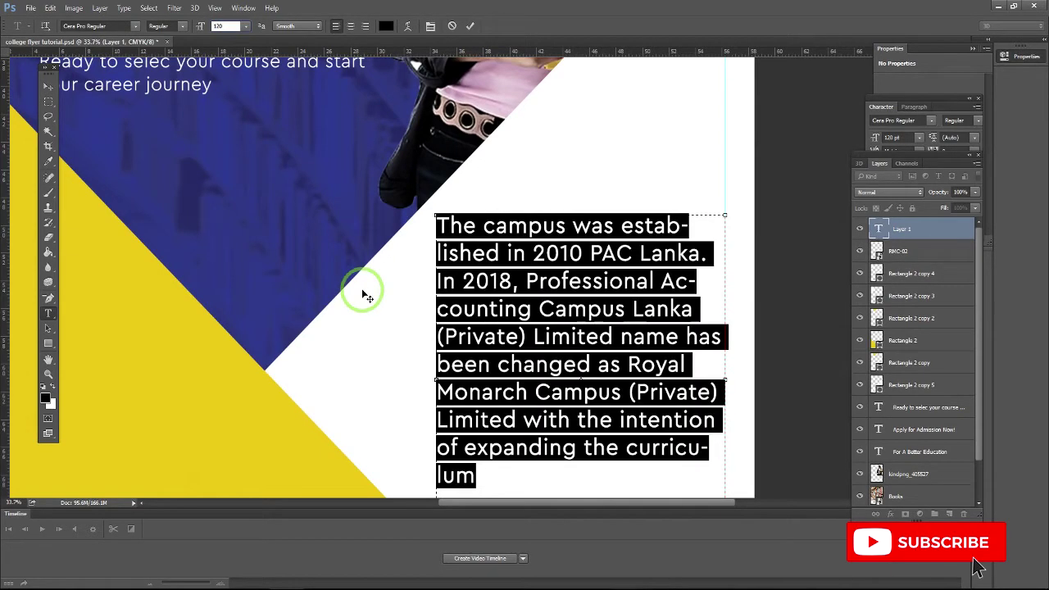
text(100)
key(Return)
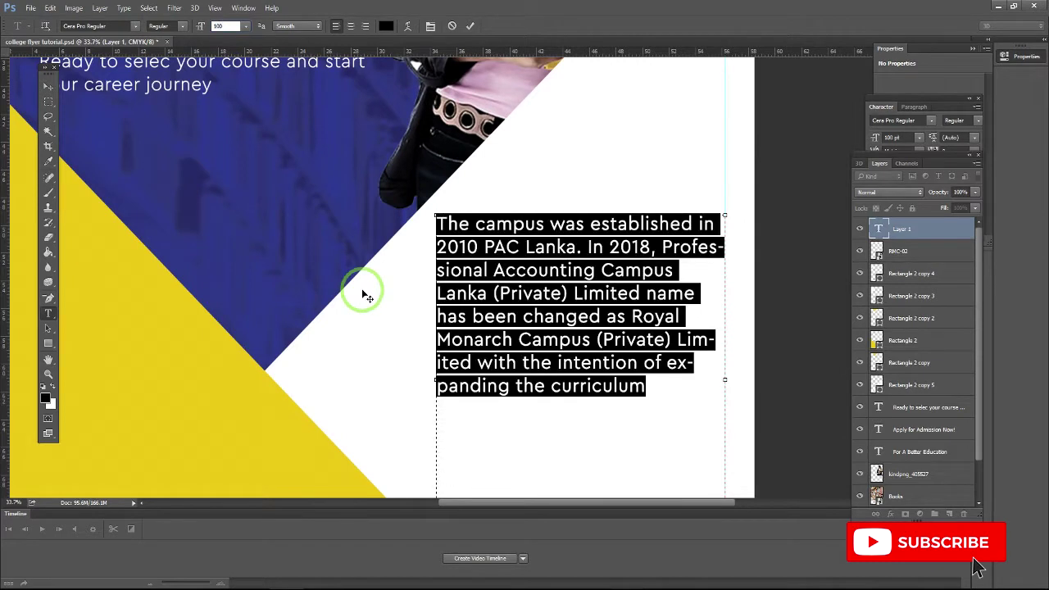
Turn off hyphenation and justify the campus history paragraph with its last line left-aligned
click(429, 25)
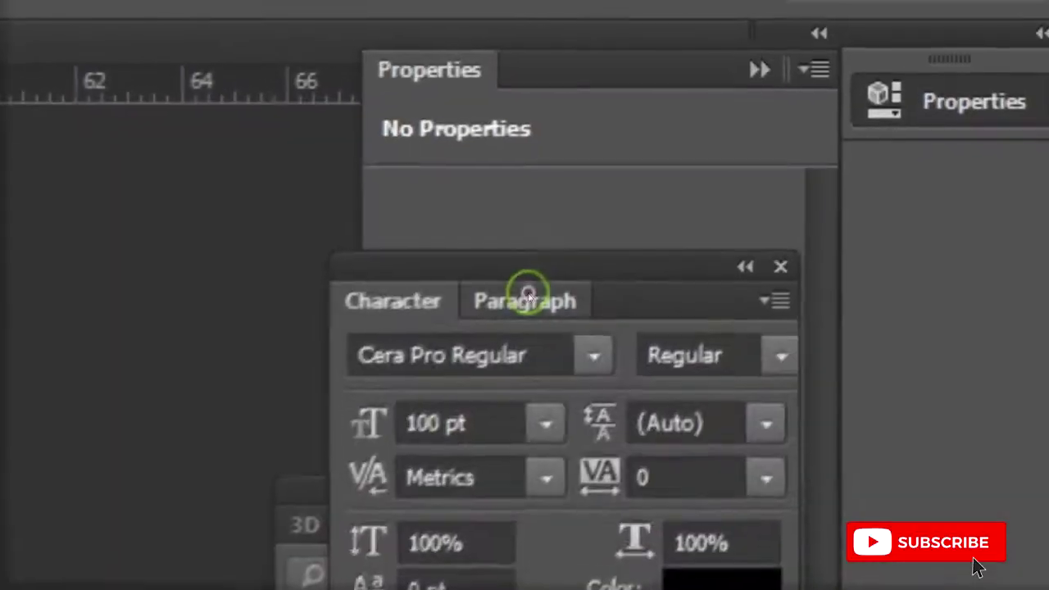
click(914, 107)
click(875, 187)
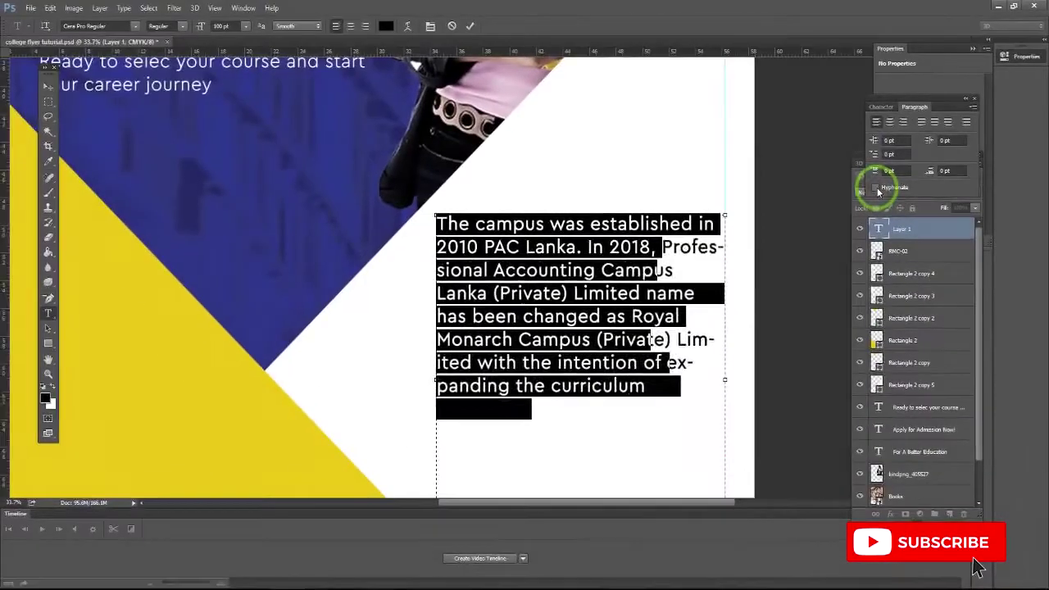
click(875, 187)
click(875, 188)
click(875, 188)
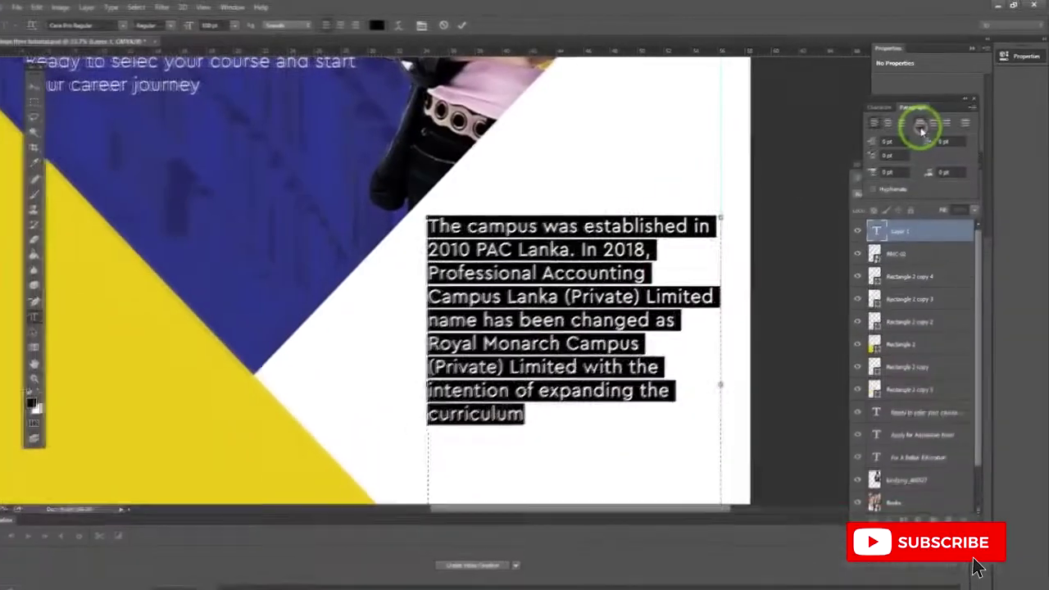
click(921, 125)
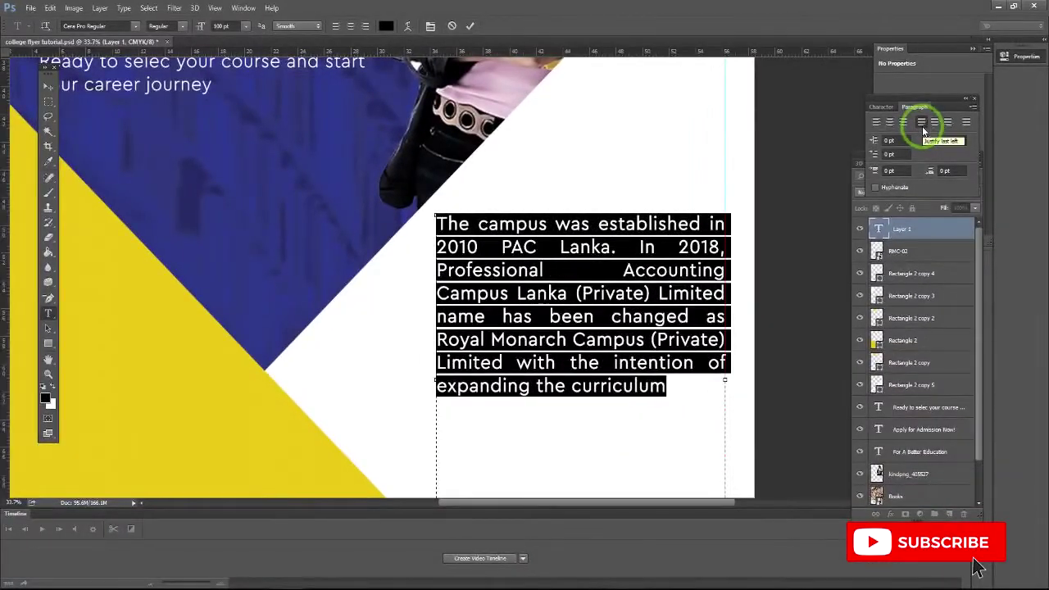
Set the paragraph's tracking to -10 in the Character panel
click(881, 106)
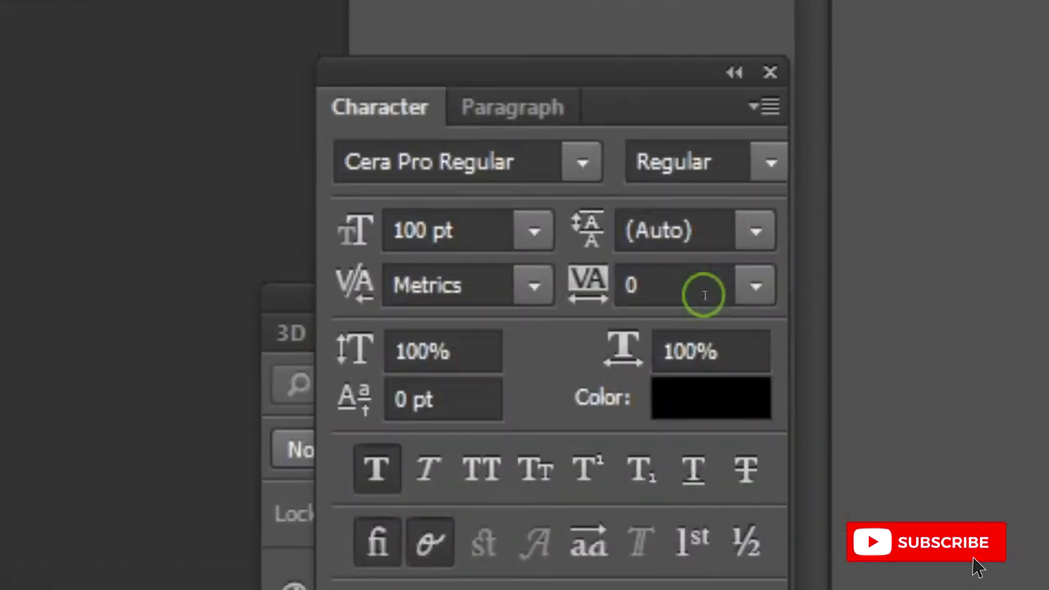
click(971, 153)
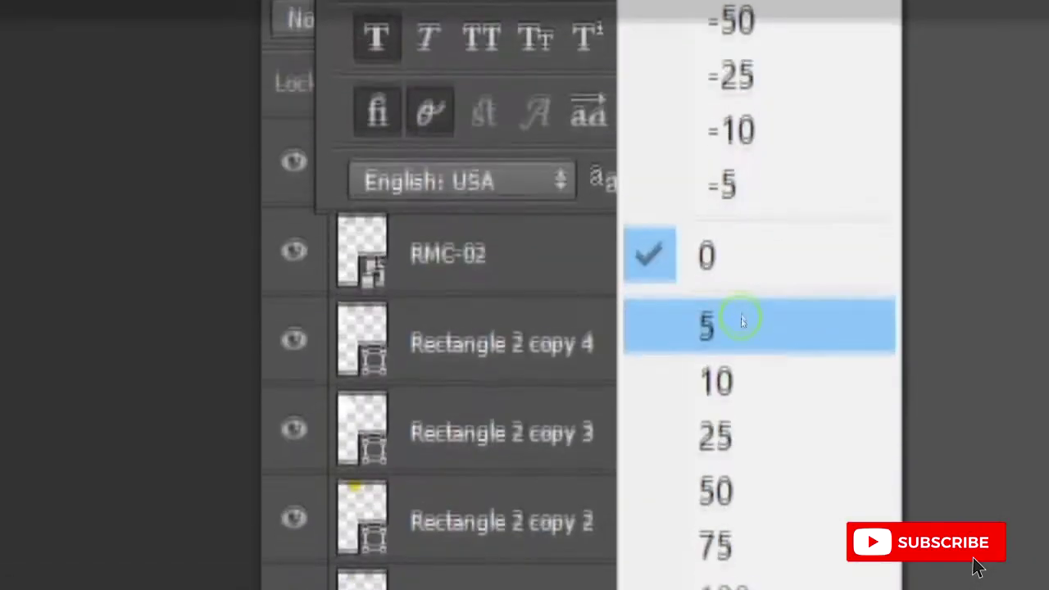
click(974, 263)
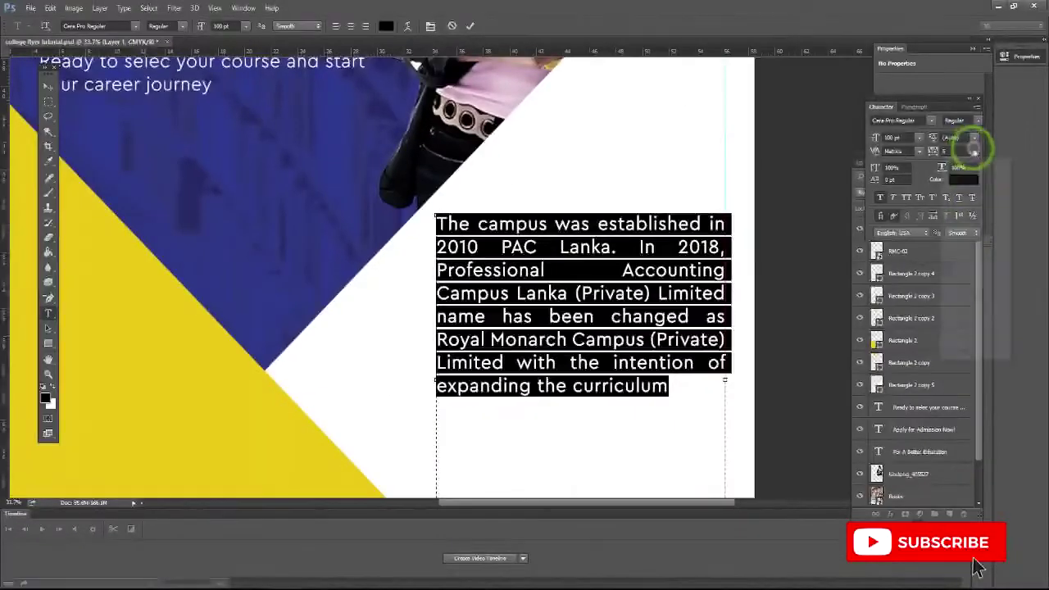
click(974, 153)
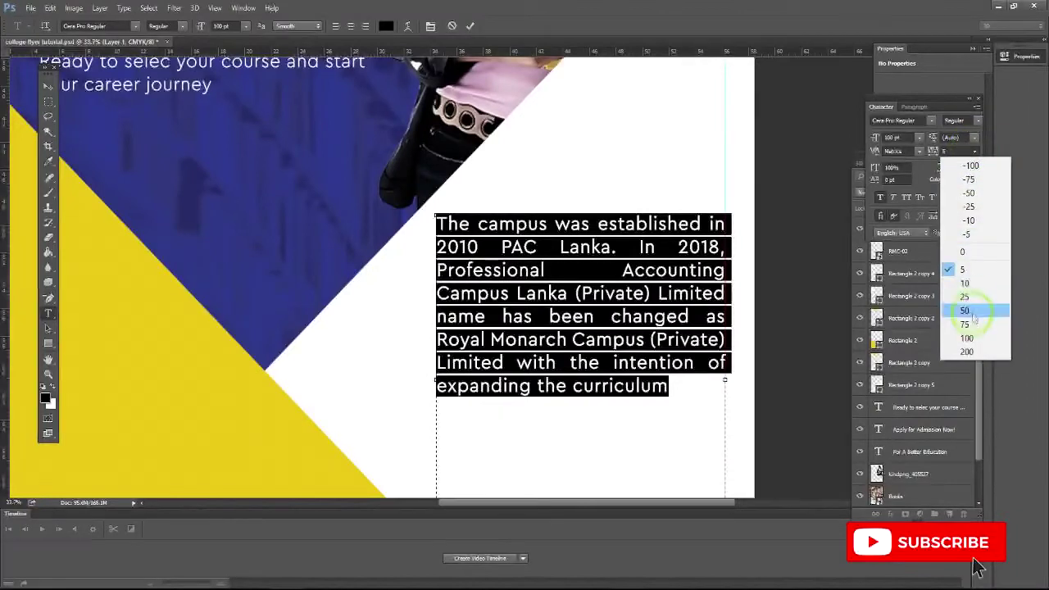
click(965, 296)
click(973, 152)
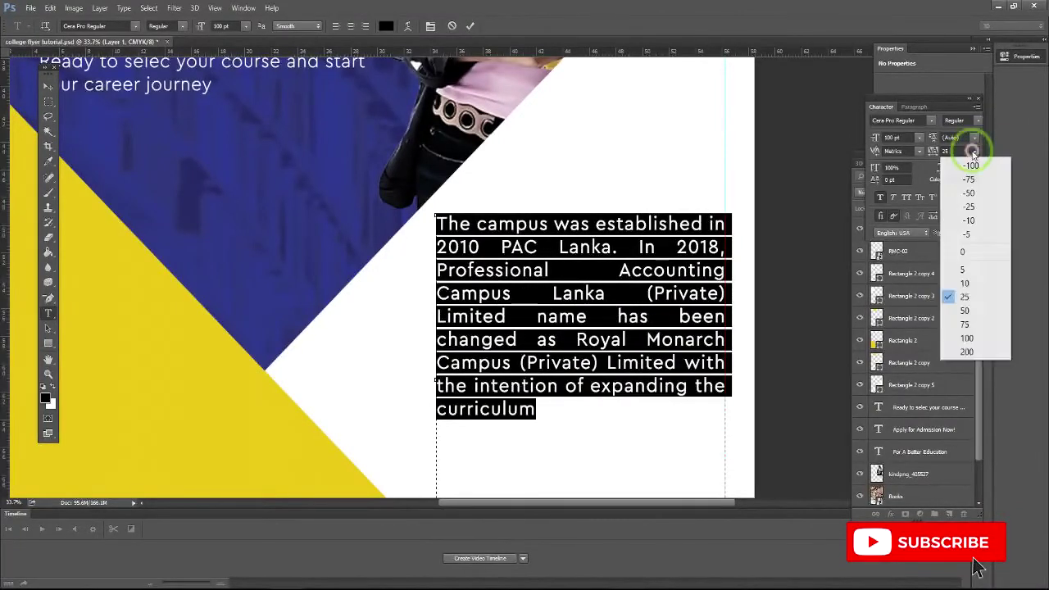
click(967, 221)
Commit the text, save the flyer, and move the paragraph lower in the white area
click(47, 84)
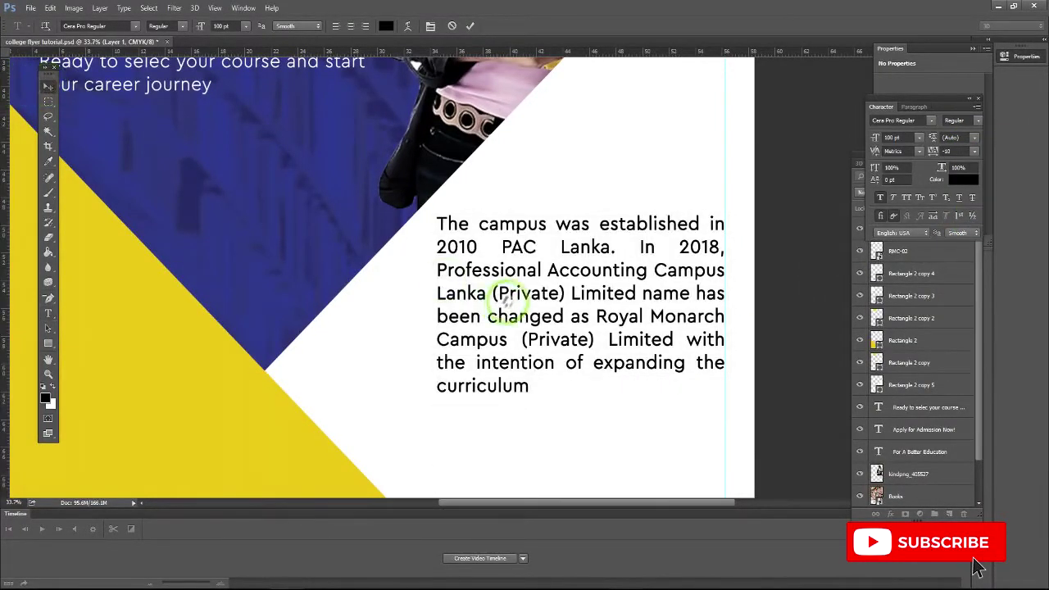
key(ctrl+0)
key(ctrl+s)
drag(554, 348, 572, 431)
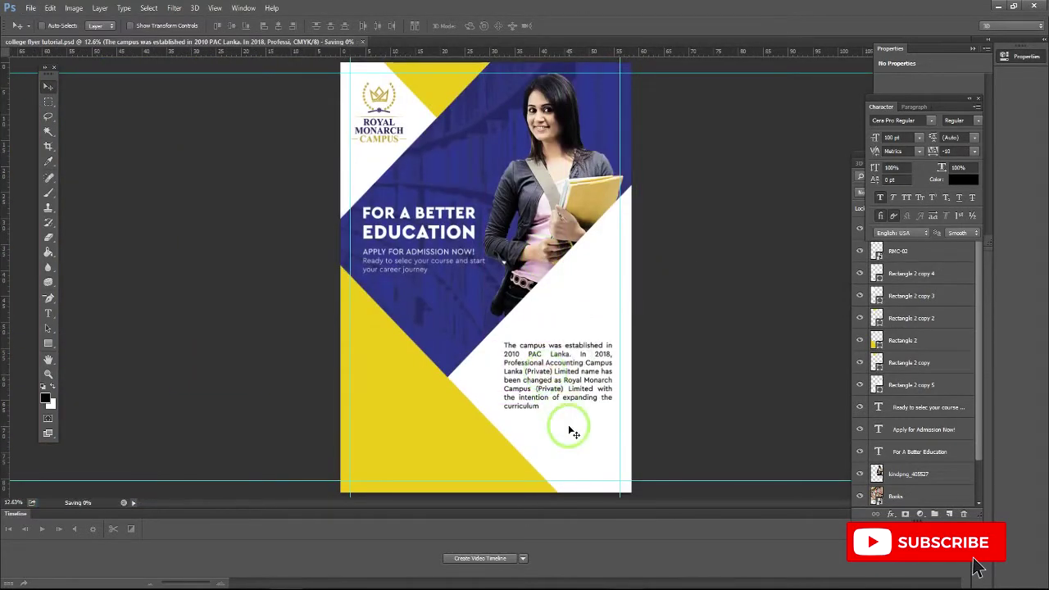
Add white heading text 'What Special on RMC?' on the yellow triangle
click(32, 362)
click(50, 314)
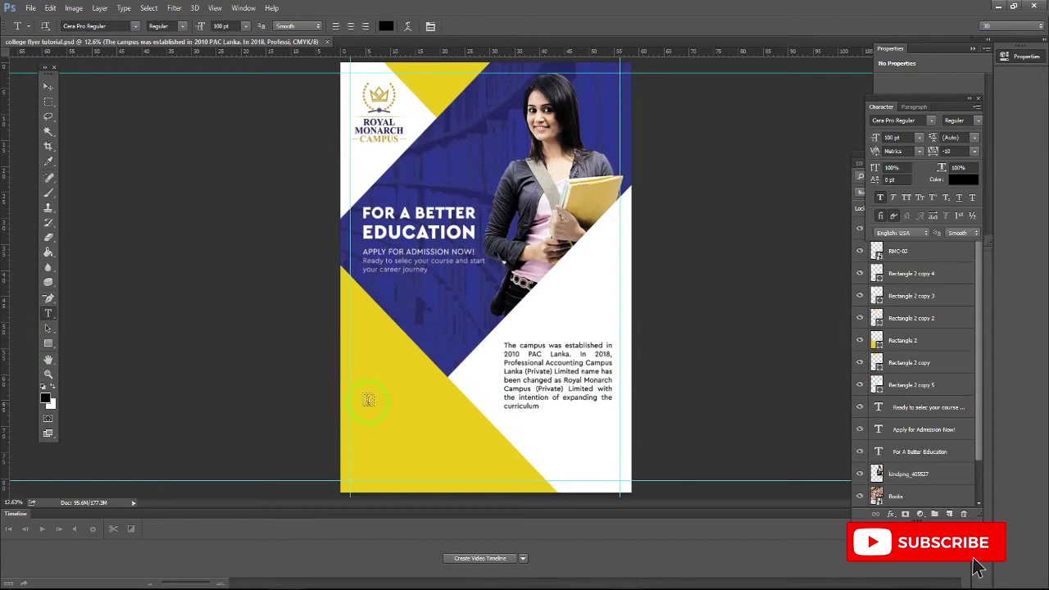
click(363, 392)
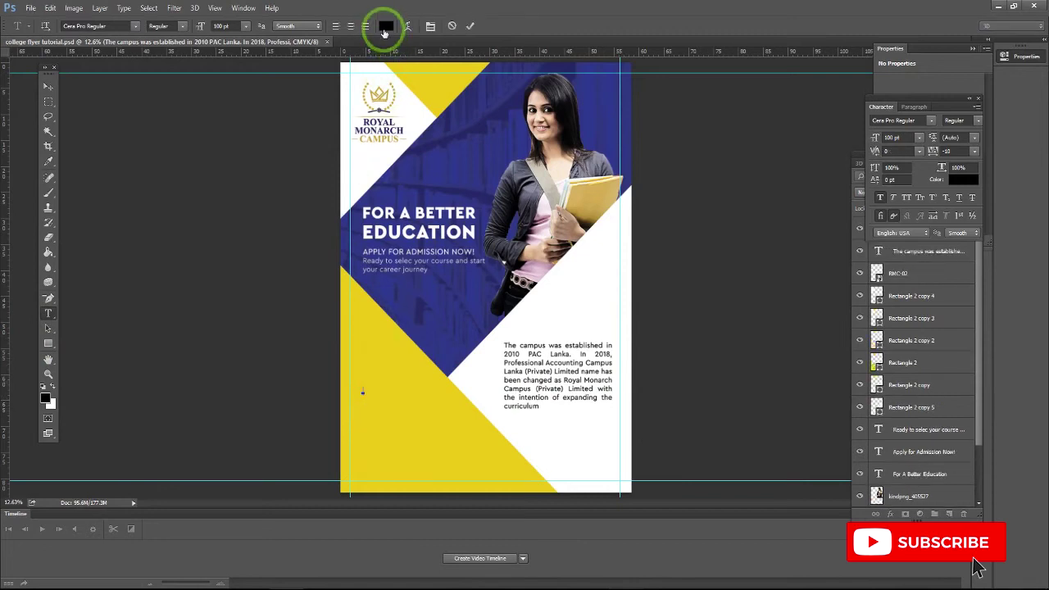
click(385, 27)
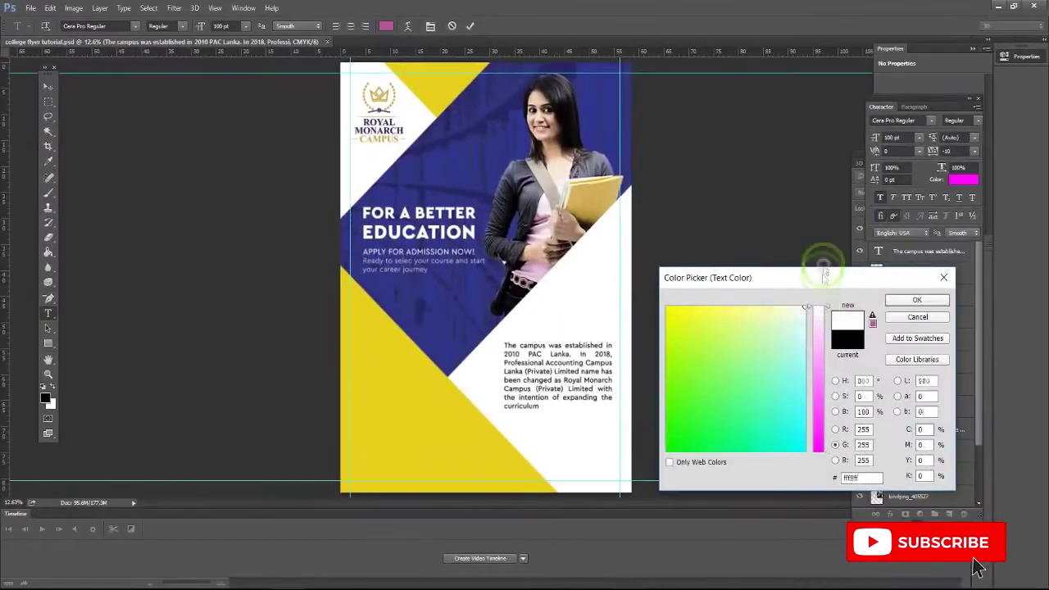
key(Return)
click(48, 86)
click(421, 393)
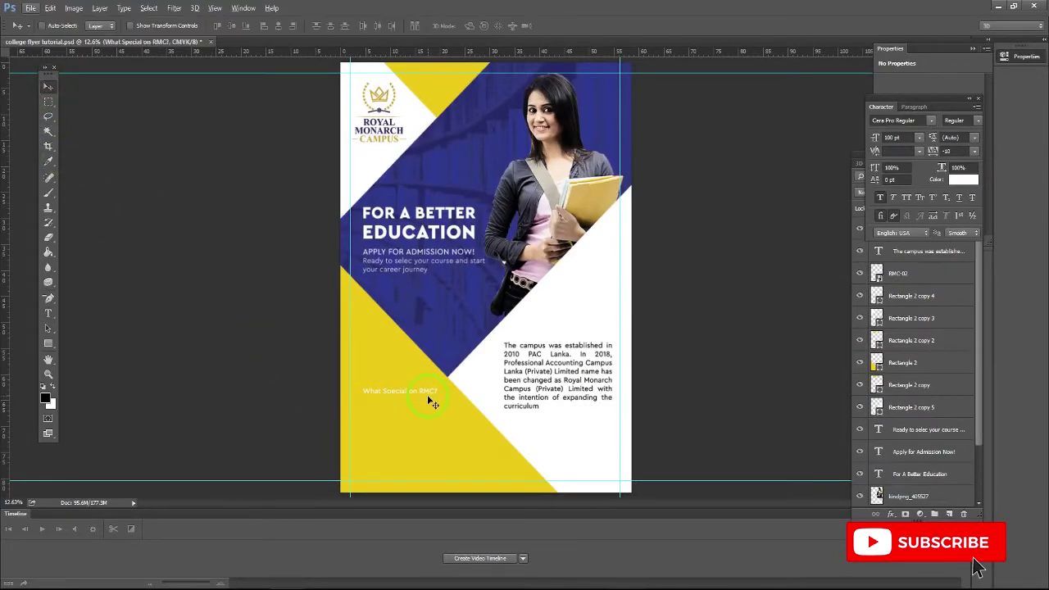
Make the heading Bold, enlarge it to about 117%, and select the three list lines in Notepad
scroll(415, 404, up, 2)
scroll(409, 403, up, 1)
mouse_move(410, 402)
mouse_down()
mouse_move(420, 210)
mouse_move(393, 180)
mouse_up()
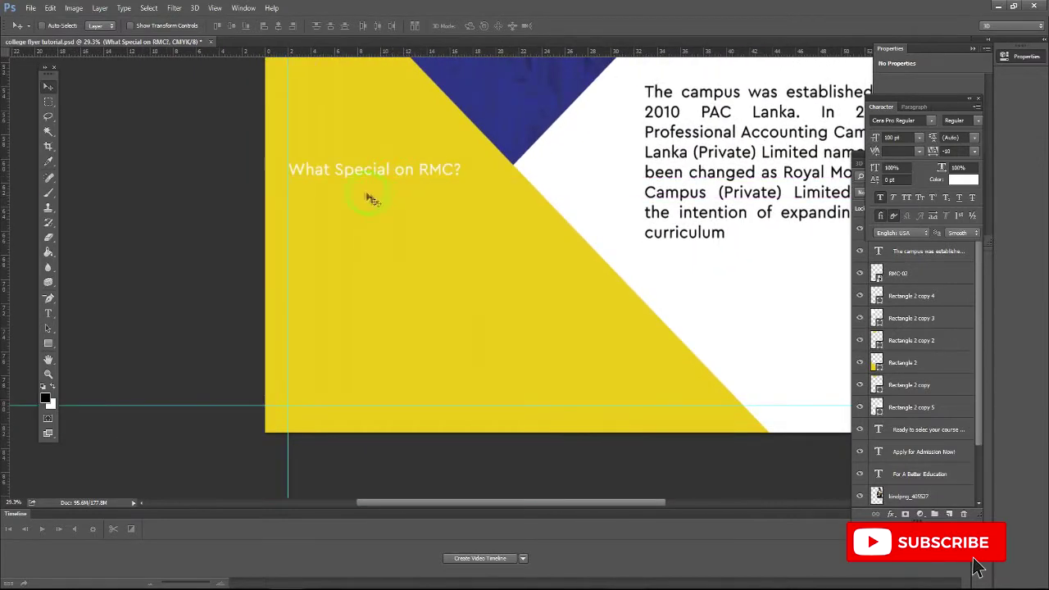
key(t)
click(181, 27)
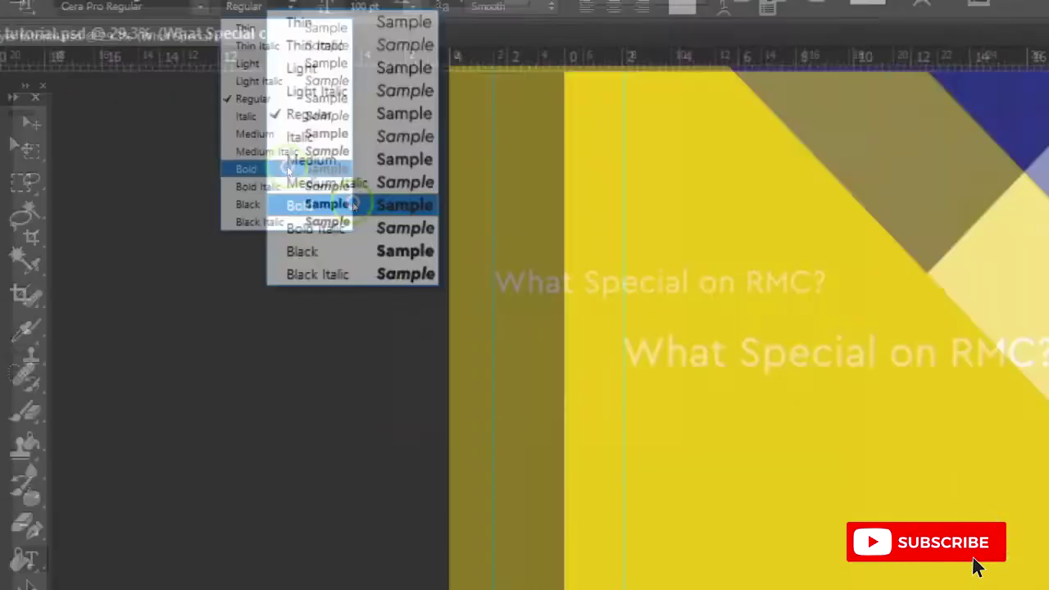
click(286, 168)
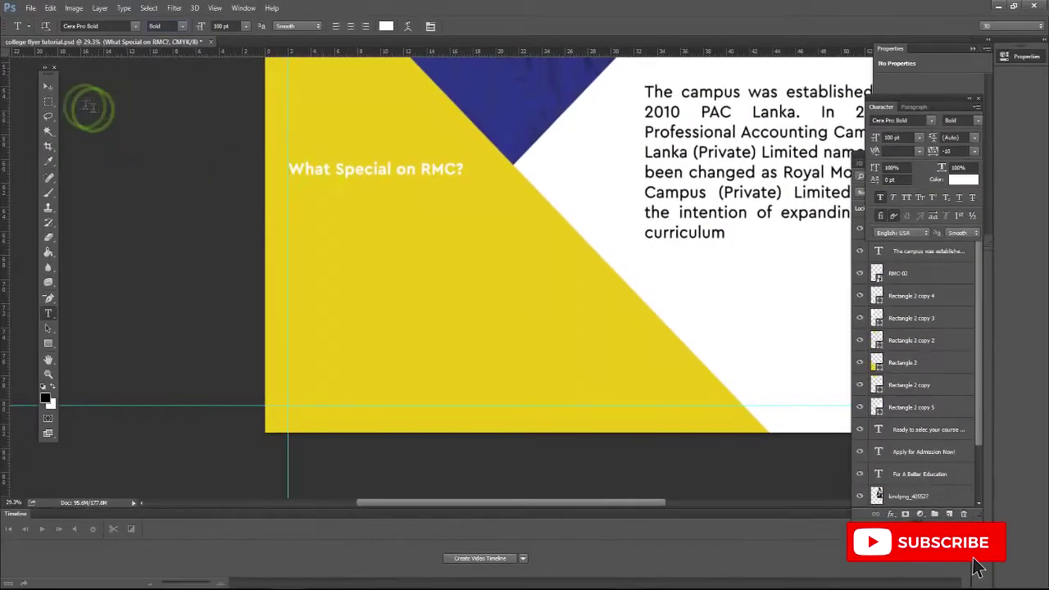
key(ctrl+t)
drag(444, 187, 493, 196)
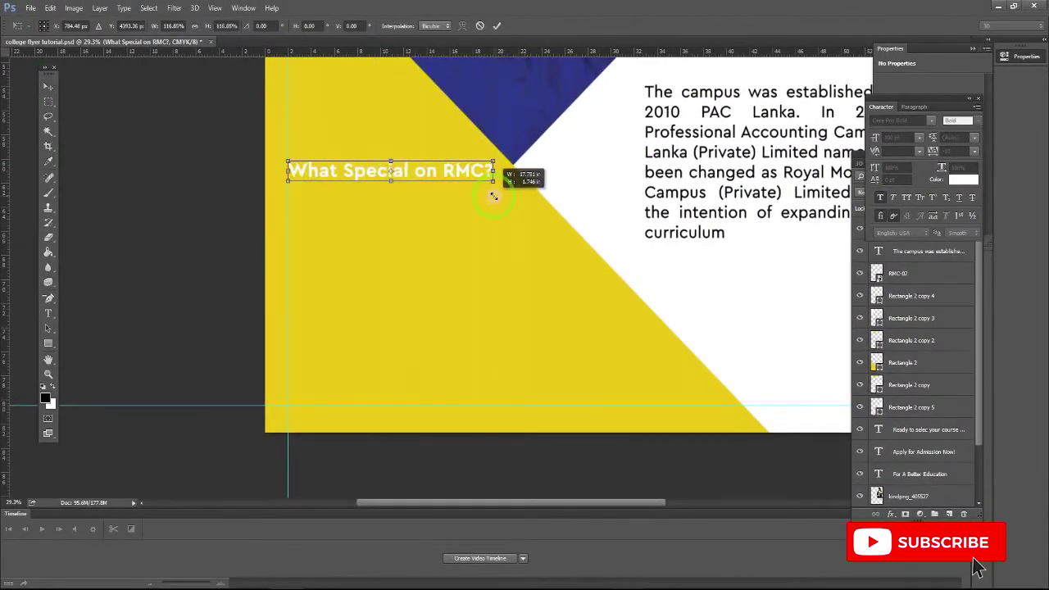
key(Return)
key(alt+Tab)
drag(891, 421, 974, 456)
Copy the three list lines from Notepad and paste them into a duplicate of the heading below it
right_click(974, 456)
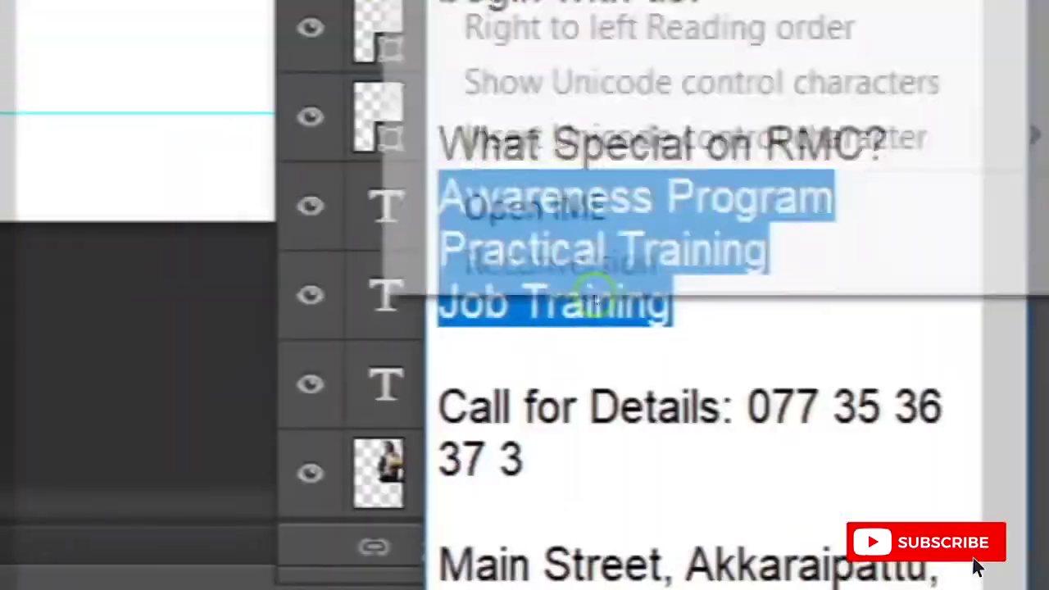
click(577, 225)
key(alt+Tab)
click(354, 184)
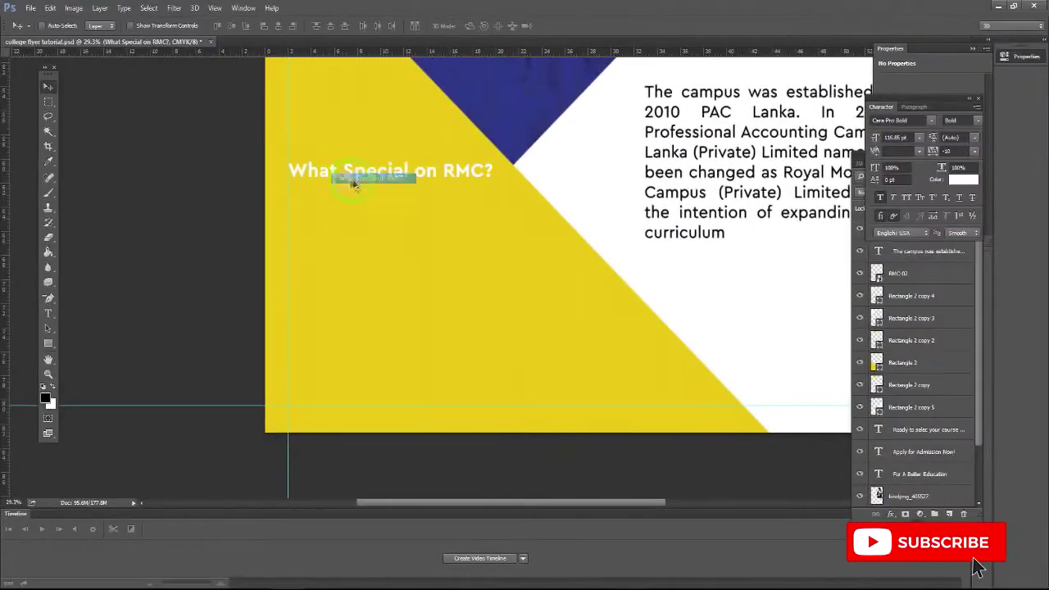
drag(354, 183, 354, 220)
key(t)
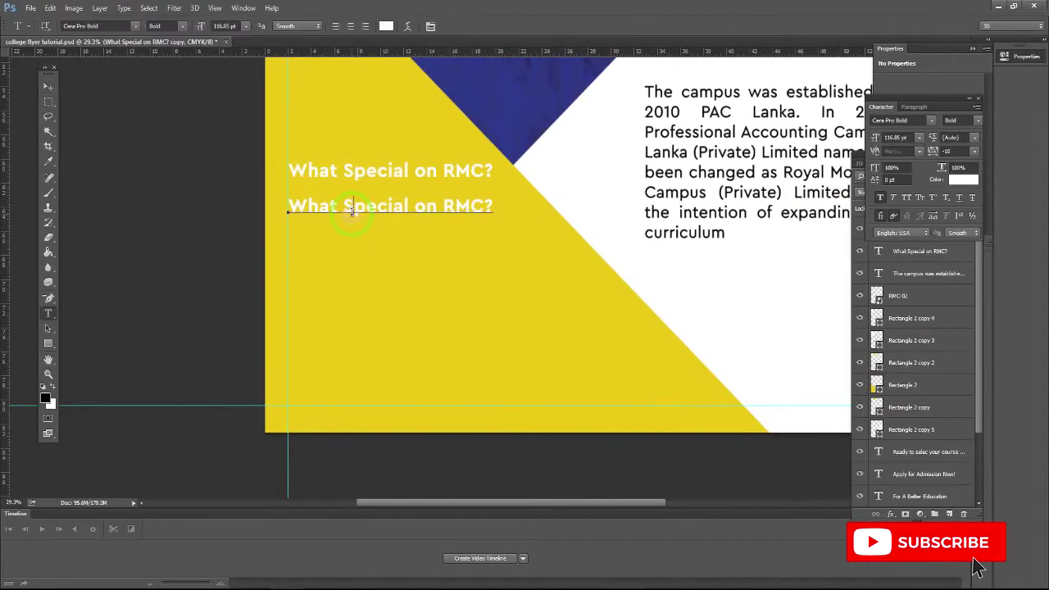
triple_click(351, 210)
right_click(351, 211)
click(360, 232)
Set the list text to Regular weight with 200 pt leading
key(ctrl+a)
click(168, 25)
click(178, 73)
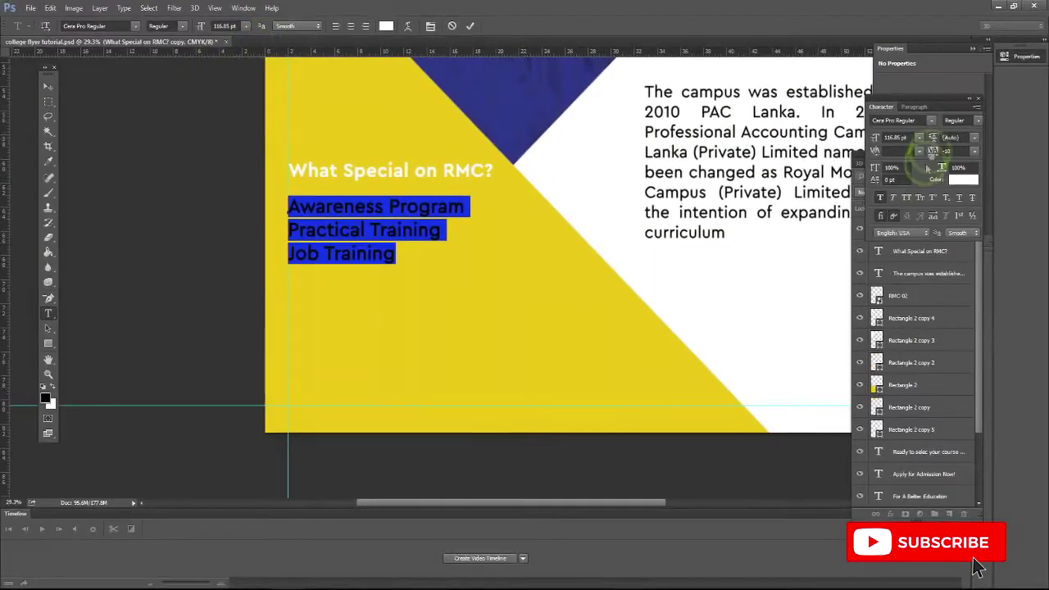
click(973, 143)
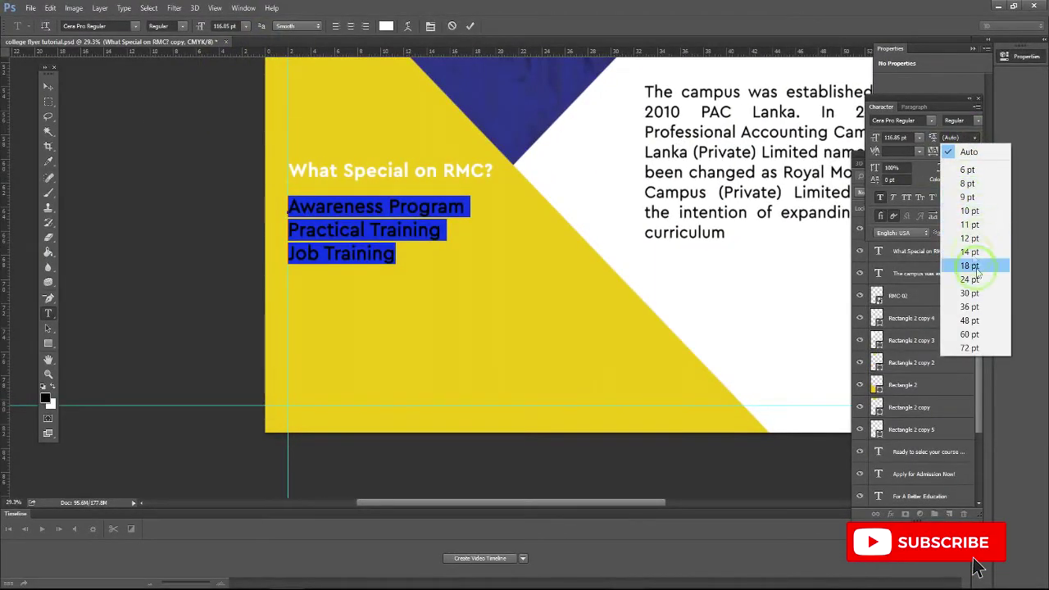
click(964, 139)
text(120)
key(Return)
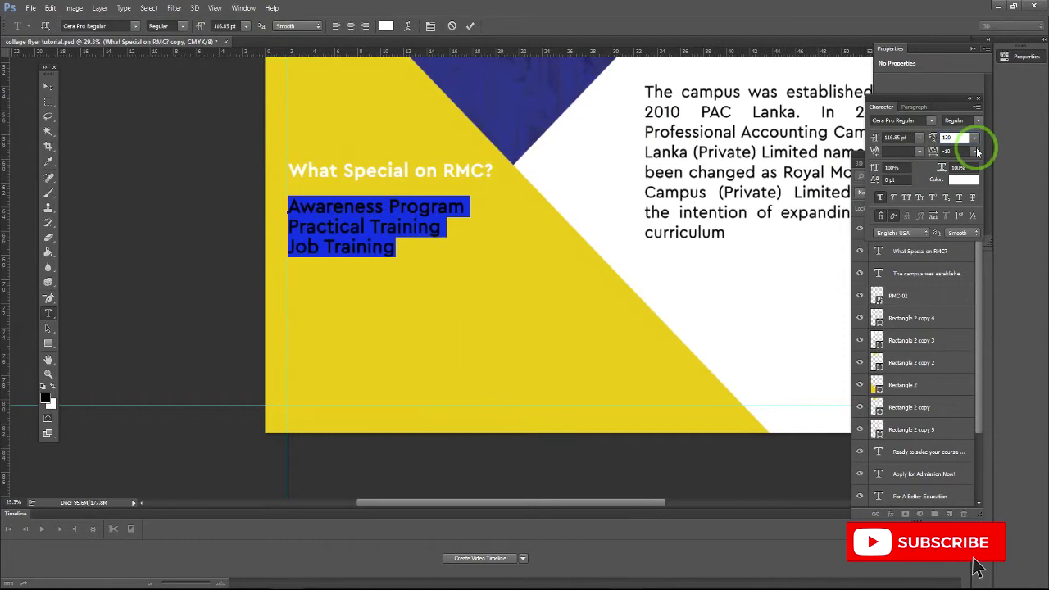
text(200)
key(Return)
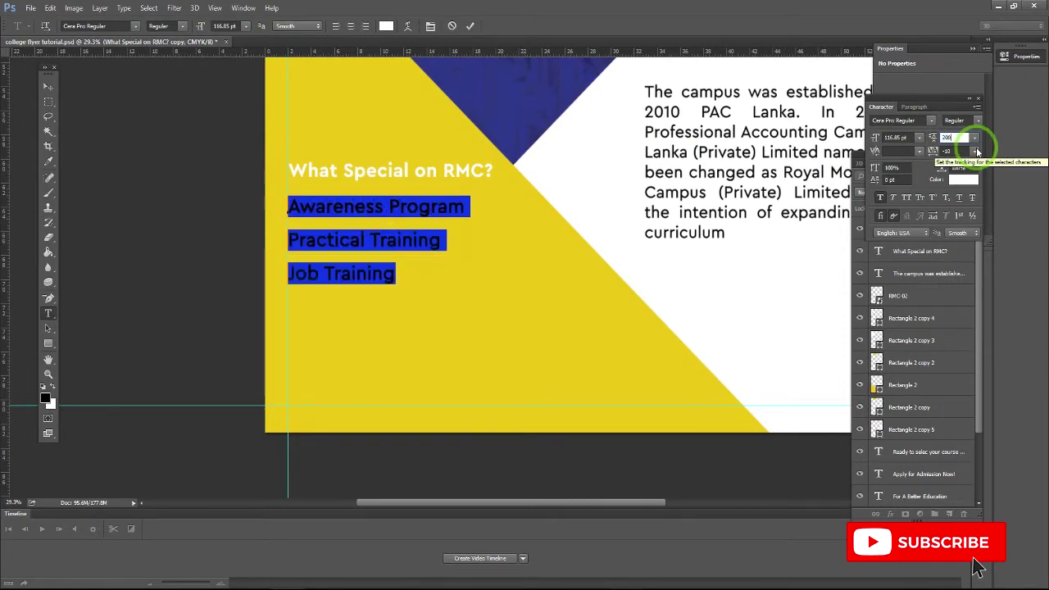
Commit the list text and shift it right under the heading
click(47, 86)
drag(344, 211, 374, 211)
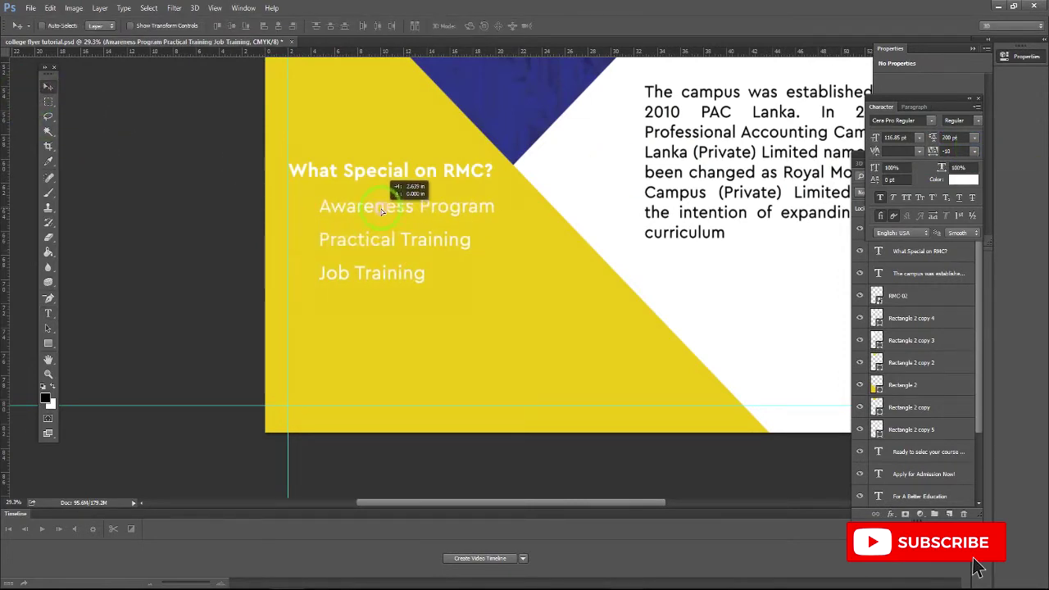
scroll(304, 206, up, 4)
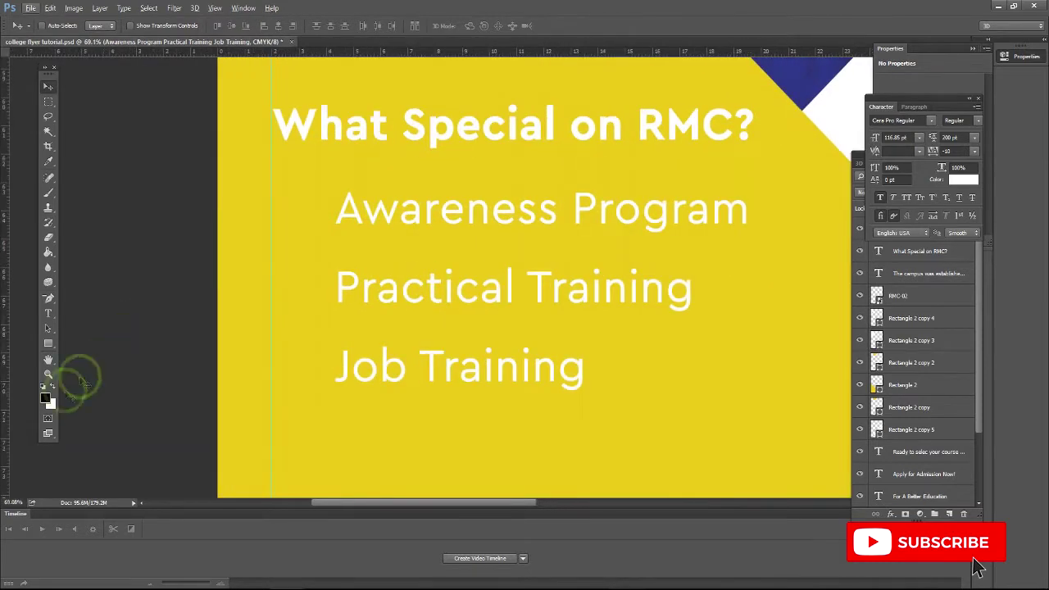
Draw a small white square and place it left of 'Awareness Program'
click(49, 344)
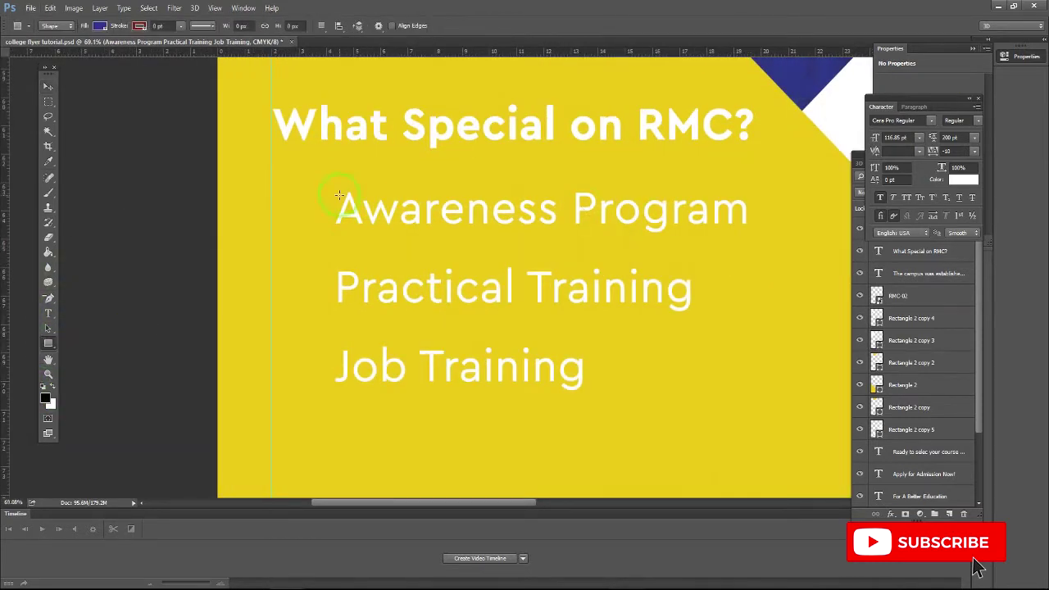
click(101, 28)
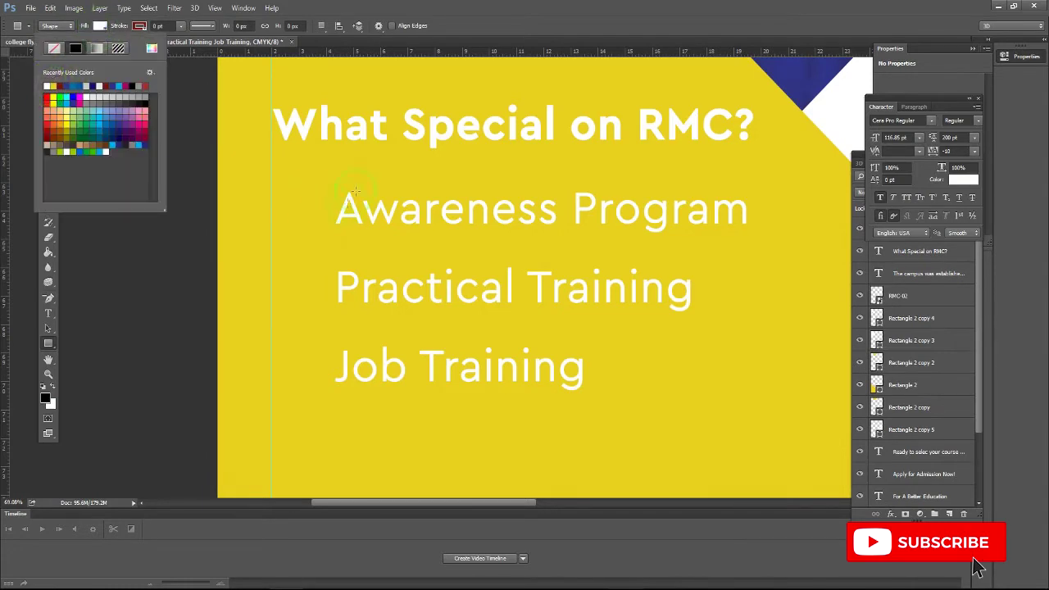
drag(362, 200, 386, 224)
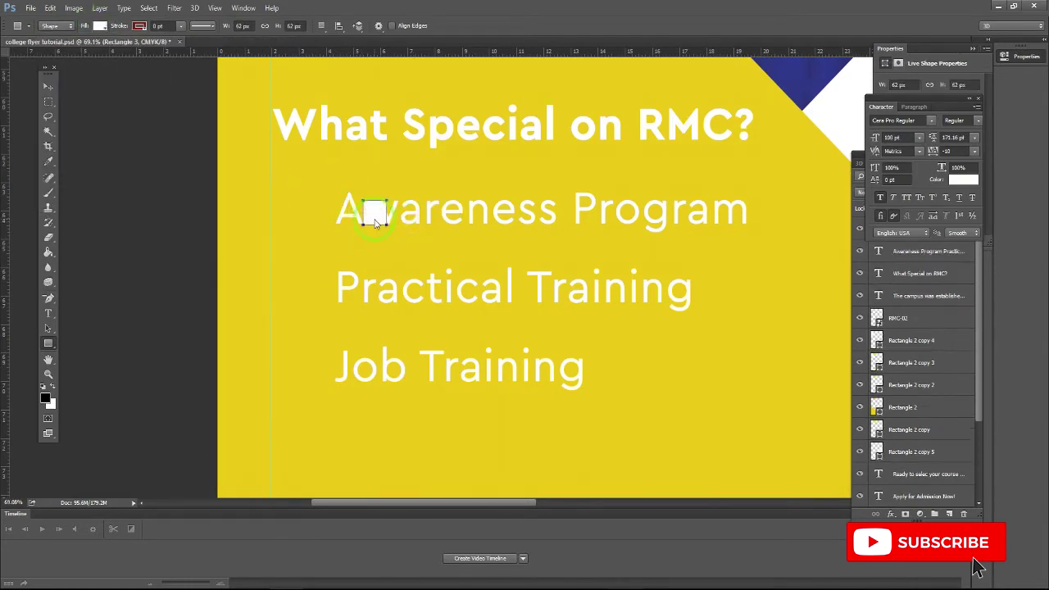
click(50, 7)
click(88, 101)
key(v)
drag(348, 206, 317, 215)
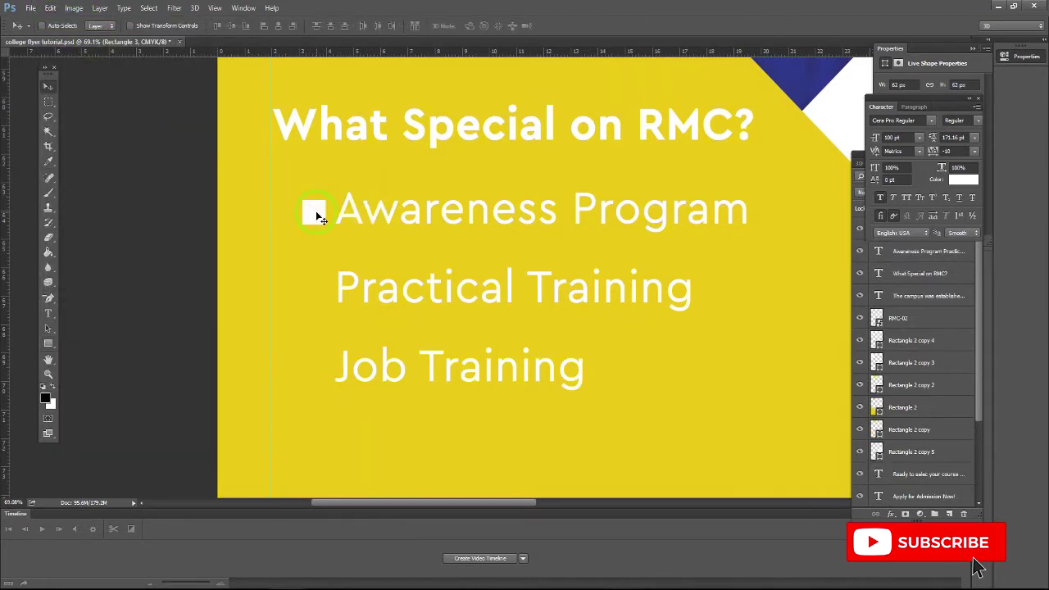
key(Up)
key(Up)
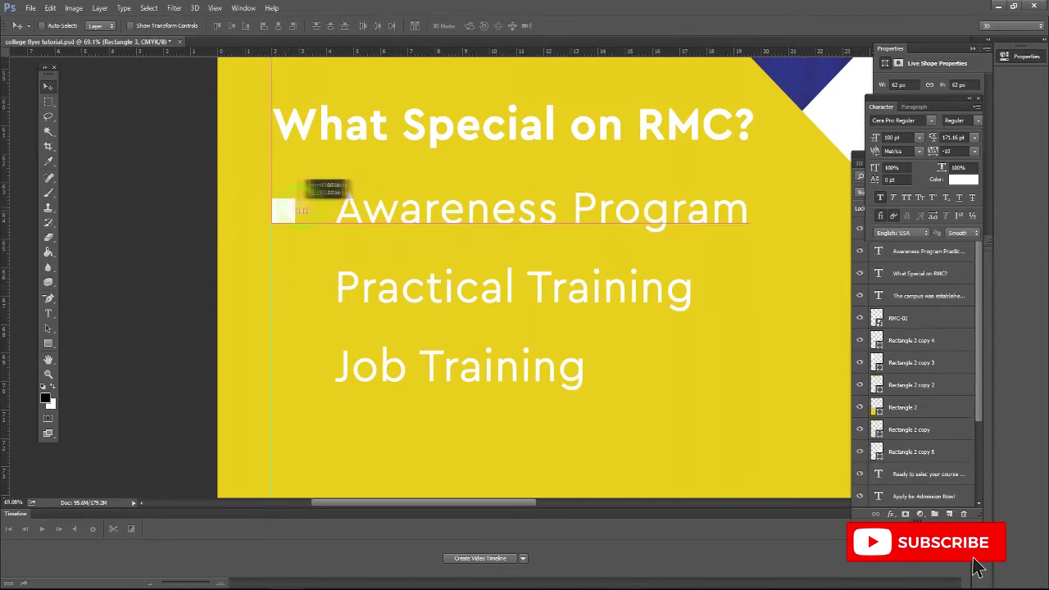
drag(293, 215, 322, 210)
Duplicate the square beside the other two lines, align horizontal centres and distribute vertical centres
drag(338, 297, 360, 380)
click(977, 105)
shift+click(920, 274)
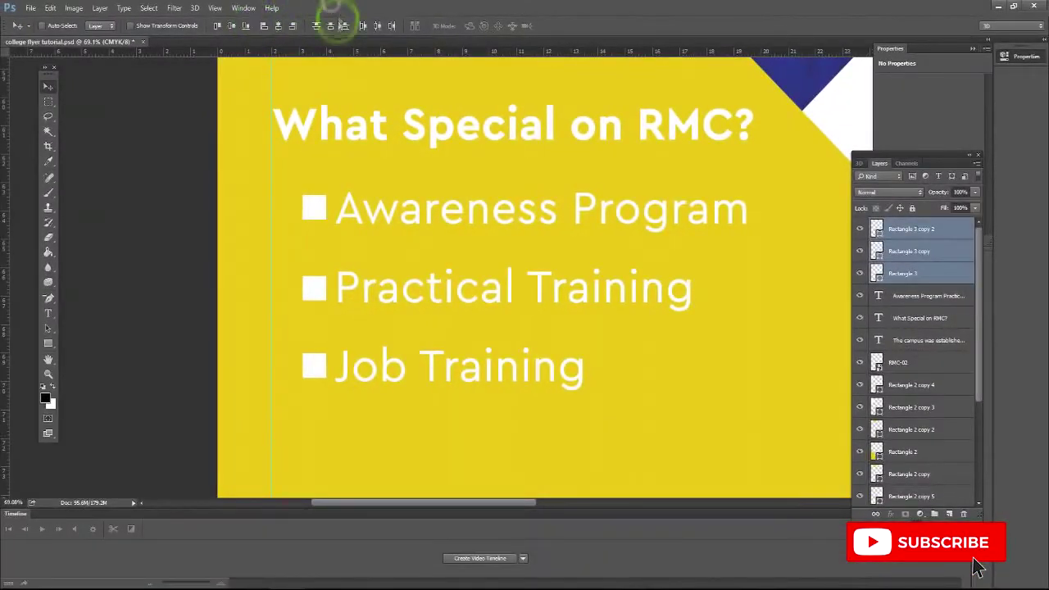
click(331, 26)
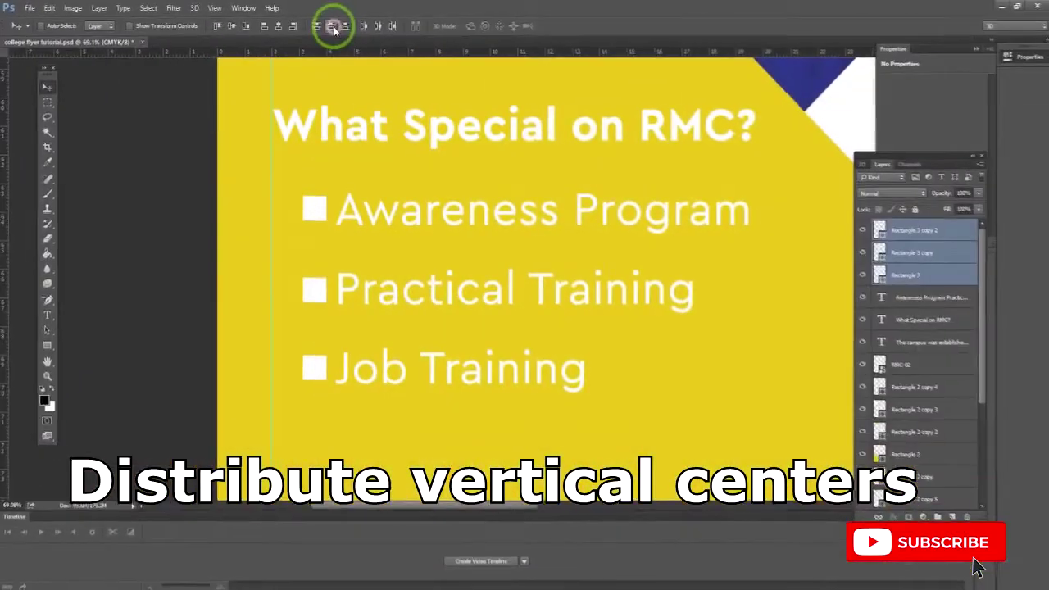
click(380, 311)
drag(324, 303, 293, 295)
Nudge the list text toward the bullets and fit the flyer in view
right_click(345, 301)
click(367, 297)
mouse_move(367, 297)
mouse_down()
mouse_move(356, 298)
mouse_move(370, 297)
mouse_up()
key(ctrl+0)
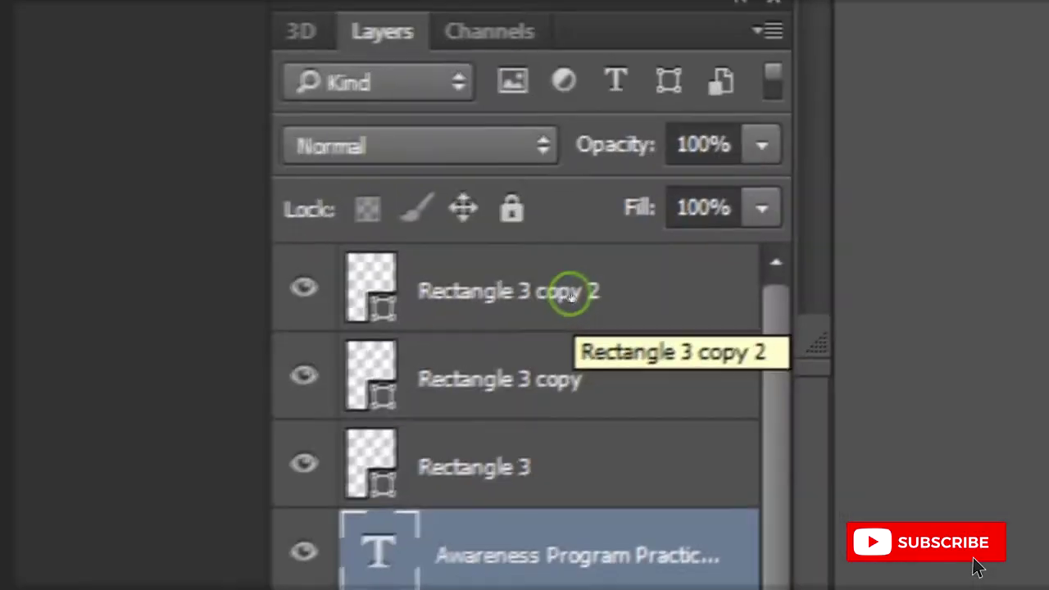
Shift the 'What Special on RMC?' heading and bullet list down slightly, then save
shift+click(927, 232)
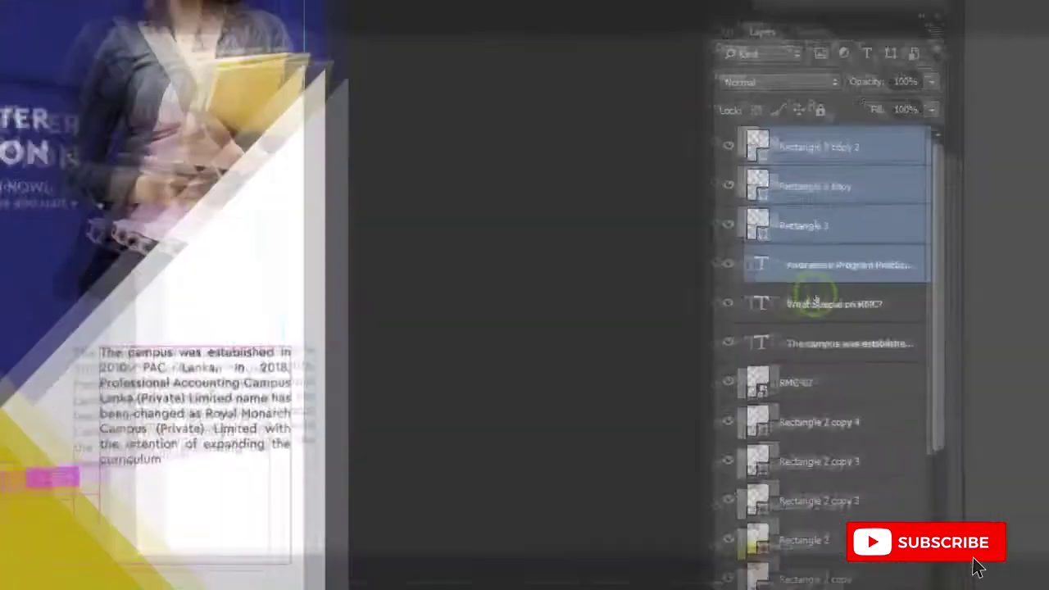
shift+click(914, 320)
click(399, 408)
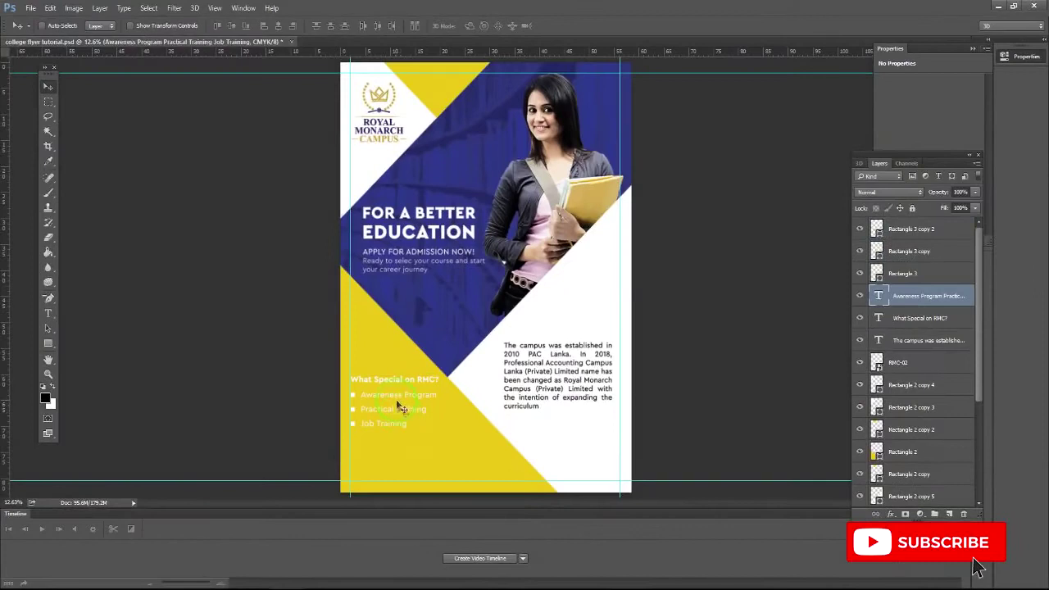
shift+click(901, 322)
drag(387, 401, 394, 430)
key(ctrl+s)
Copy the 'Call for Details' contact line from the Notepad notes
key(alt+Tab)
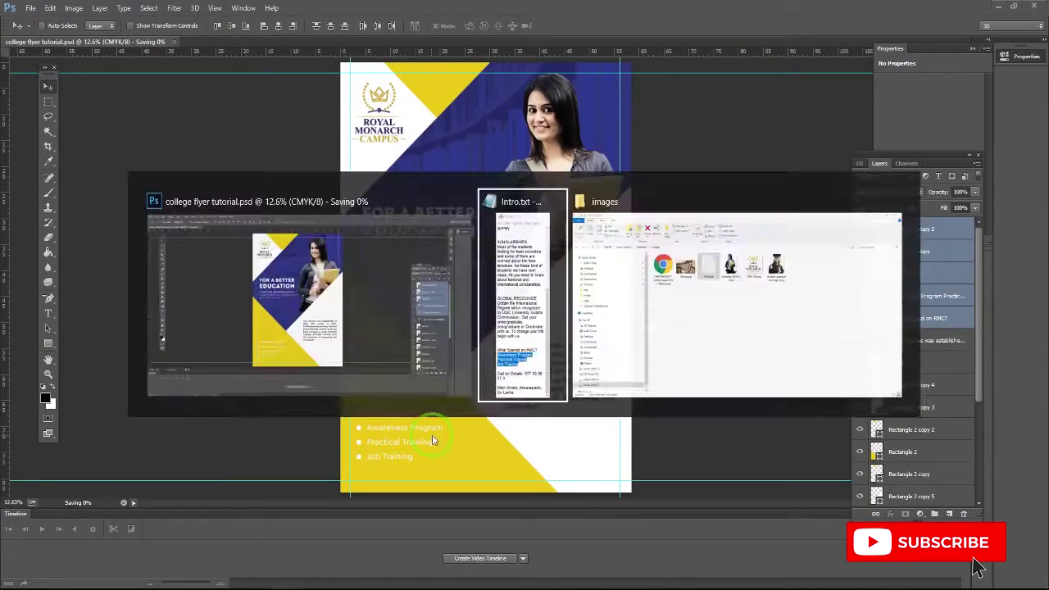
drag(913, 491, 879, 480)
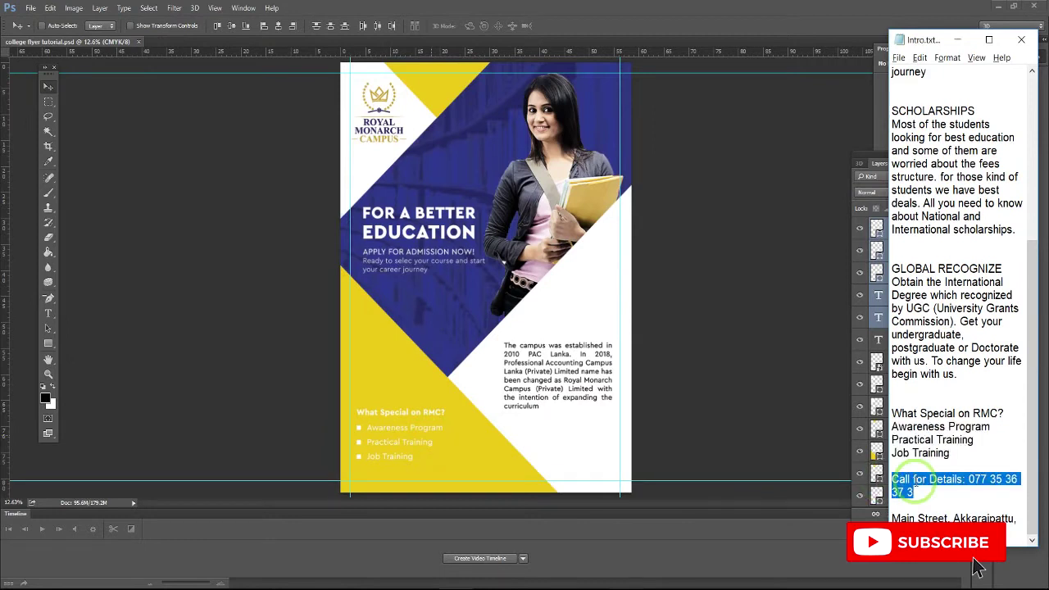
right_click(912, 490)
click(911, 355)
key(alt+Tab)
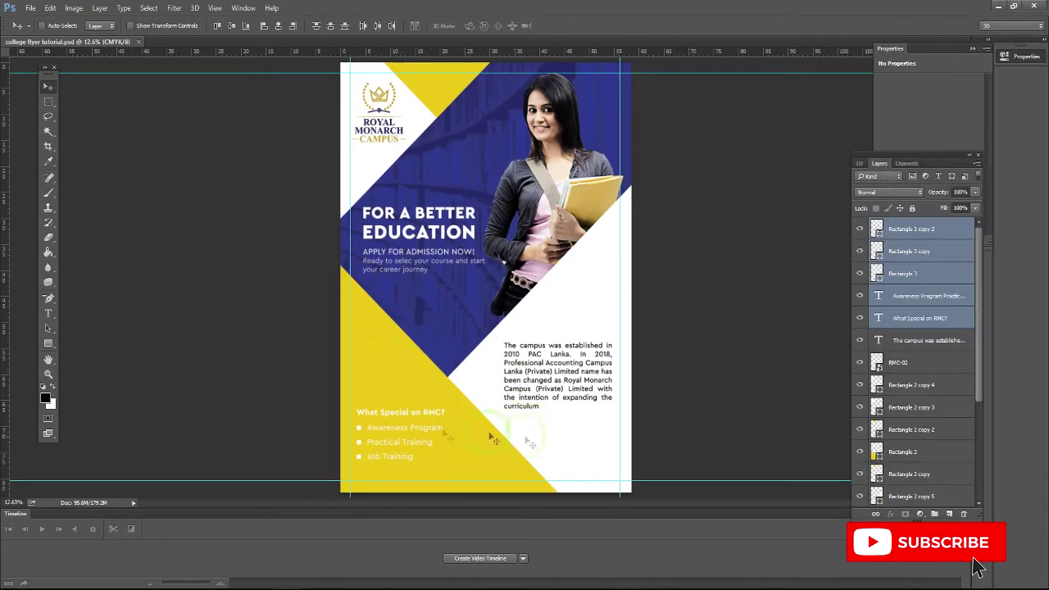
Add the contact text in black at the flyer's lower right
click(47, 313)
click(544, 438)
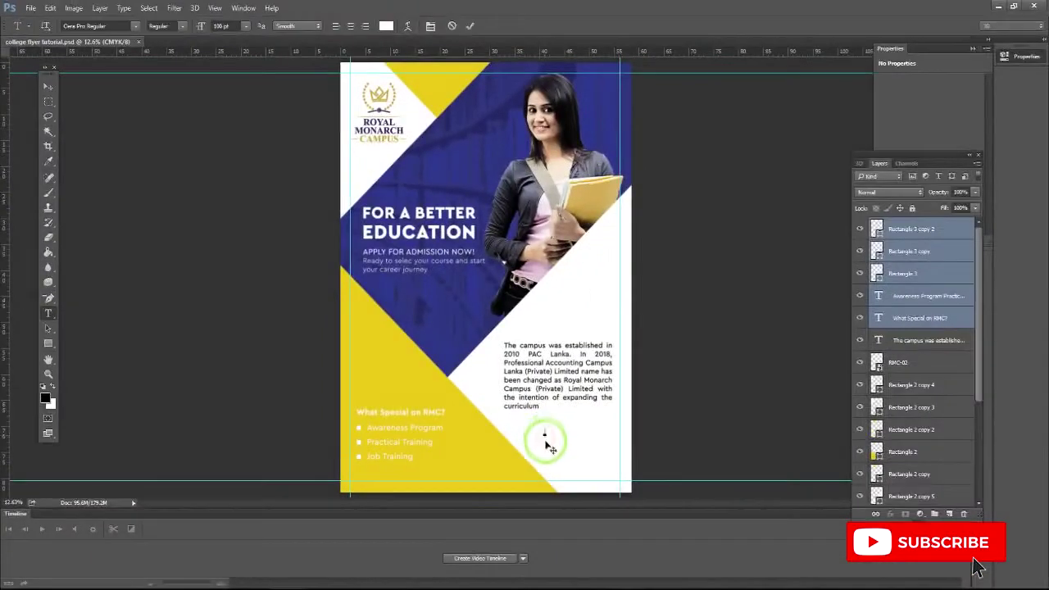
click(386, 26)
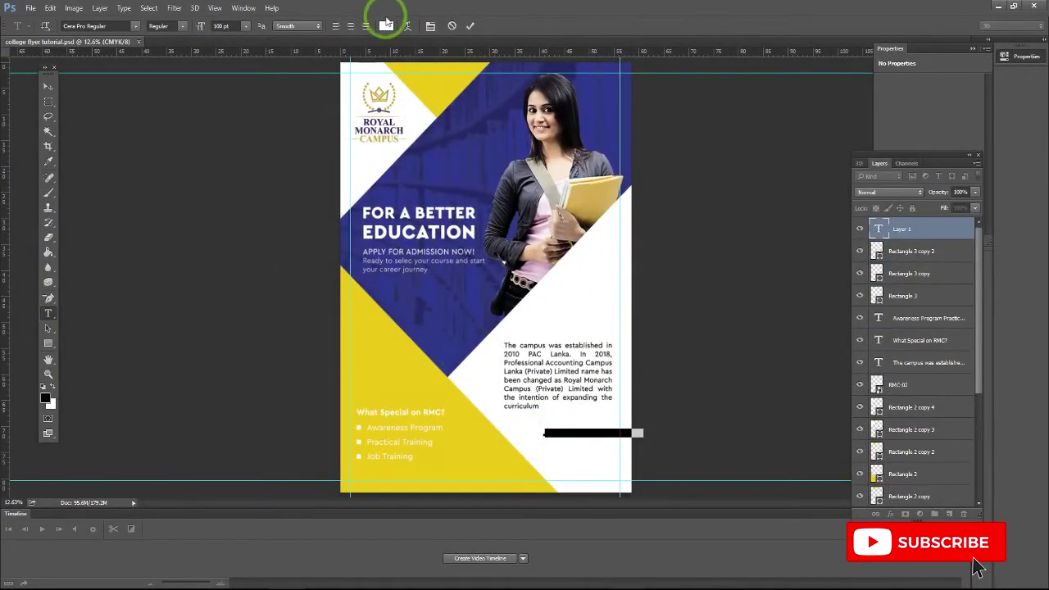
click(825, 501)
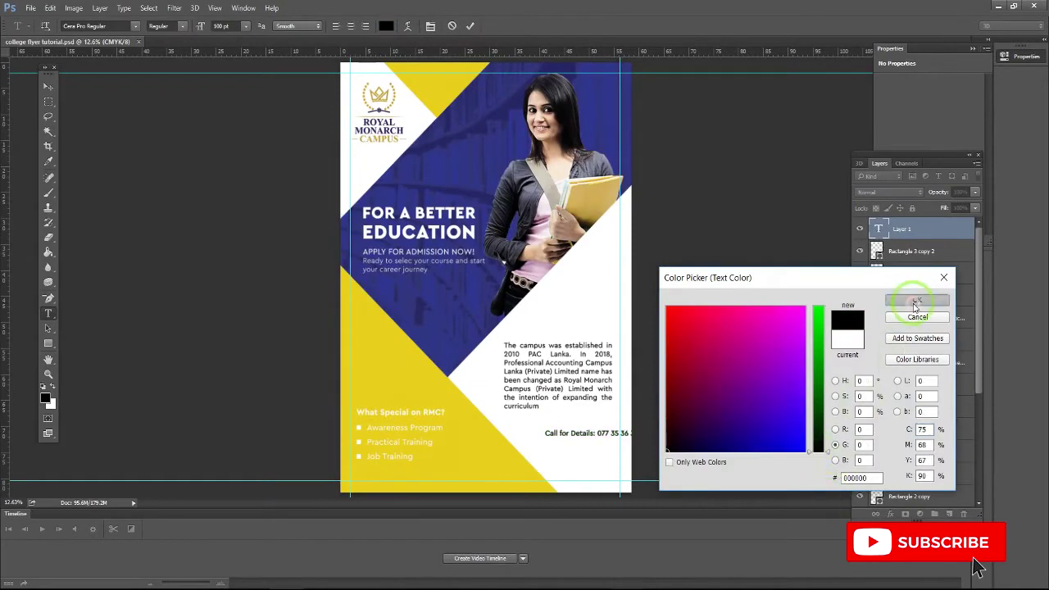
click(915, 305)
click(595, 435)
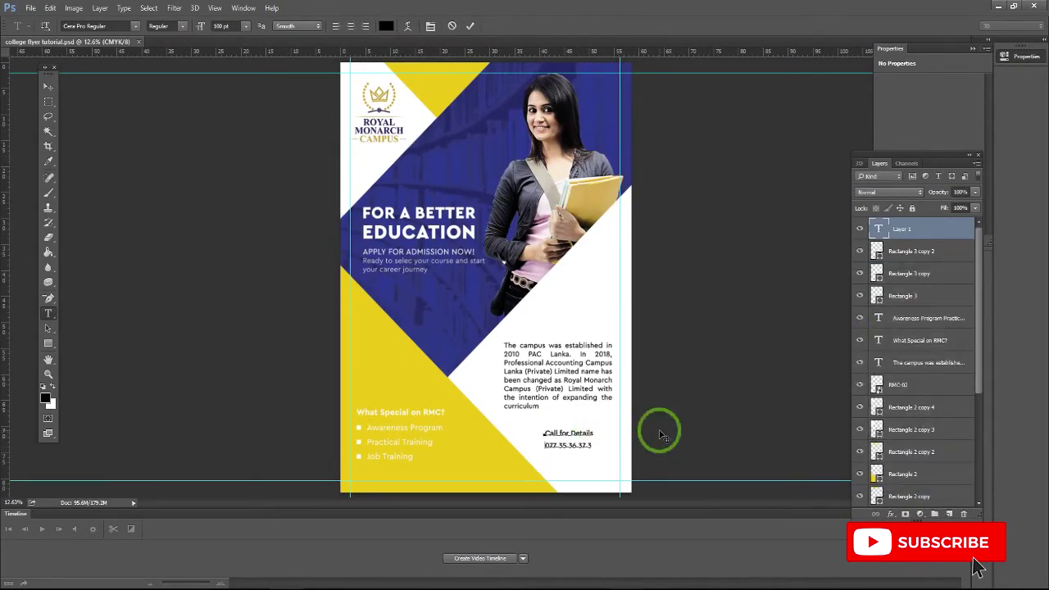
click(48, 86)
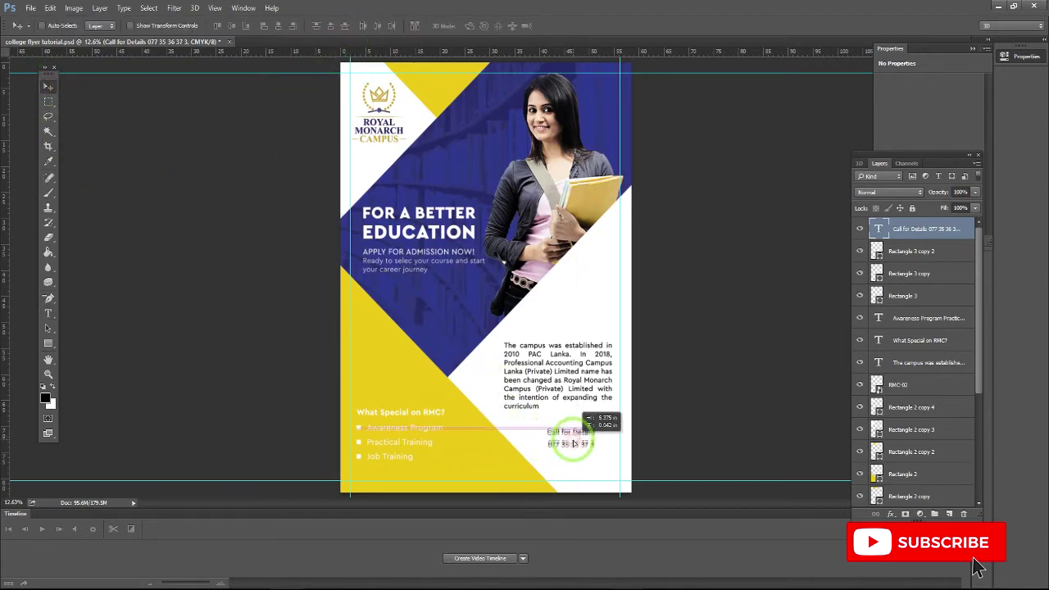
Enlarge the contact text with Free Transform and set its leading to Auto
key(ctrl+t)
drag(595, 449, 612, 463)
key(Return)
key(t)
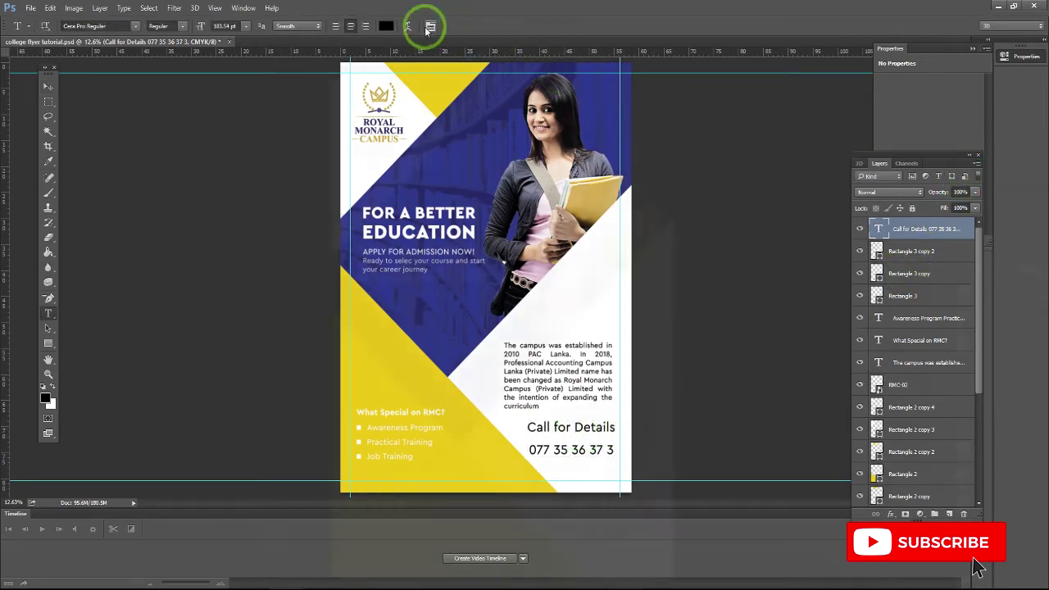
click(429, 26)
click(974, 137)
click(971, 151)
Make the phone number line Bold, nudge the contact block into place, and save
click(587, 443)
key(ctrl+a)
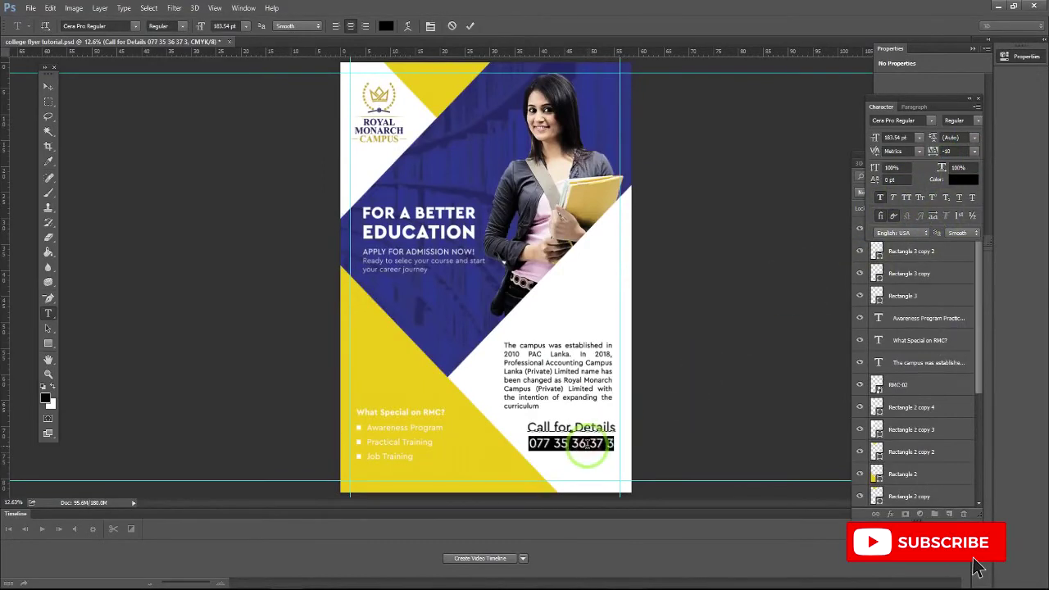
click(172, 43)
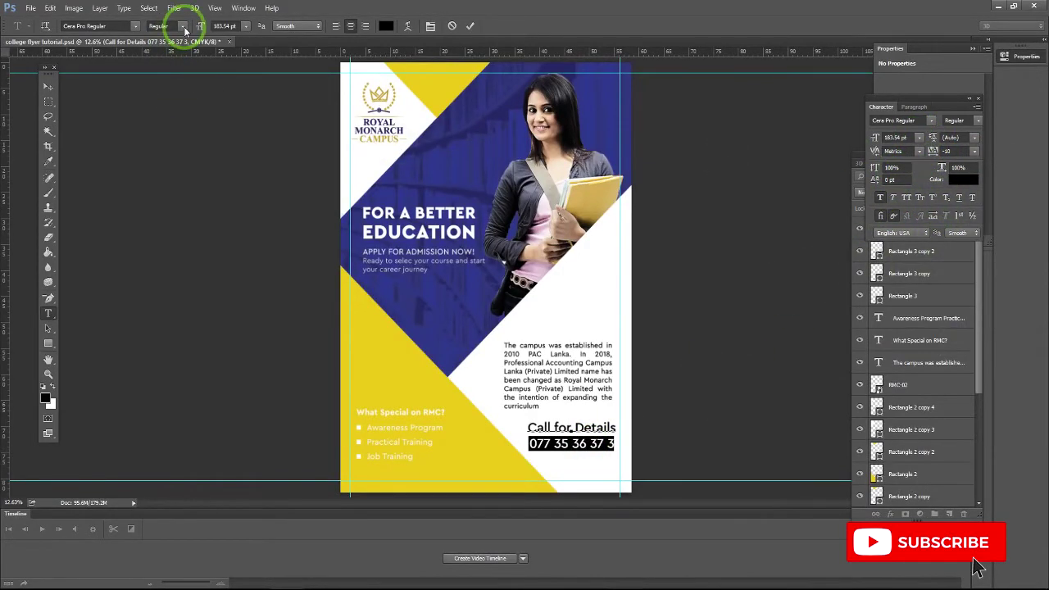
click(977, 120)
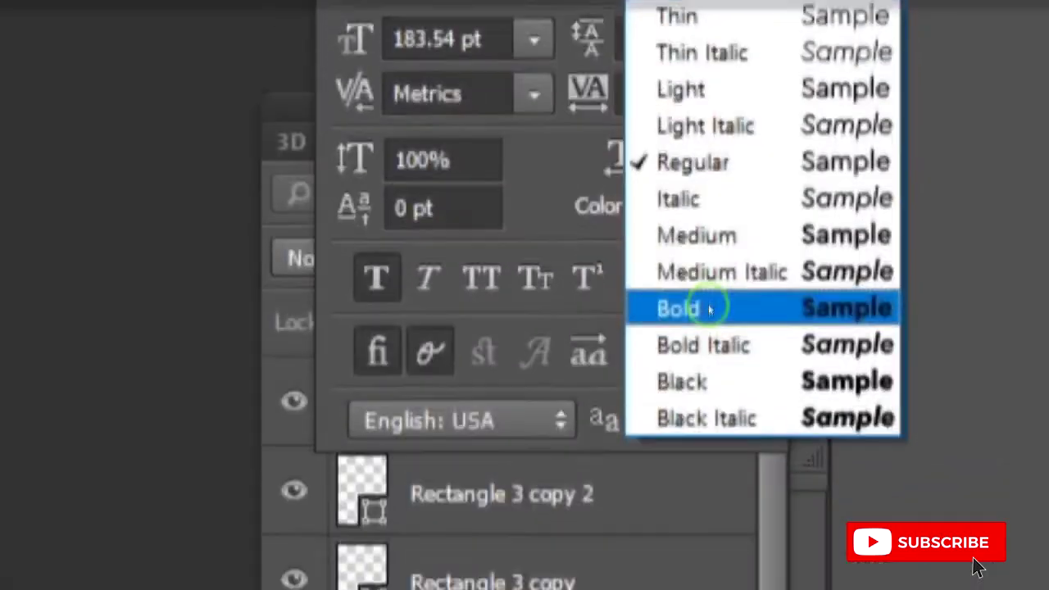
click(710, 300)
click(48, 86)
mouse_move(600, 442)
mouse_down()
mouse_move(589, 443)
mouse_move(606, 442)
mouse_up()
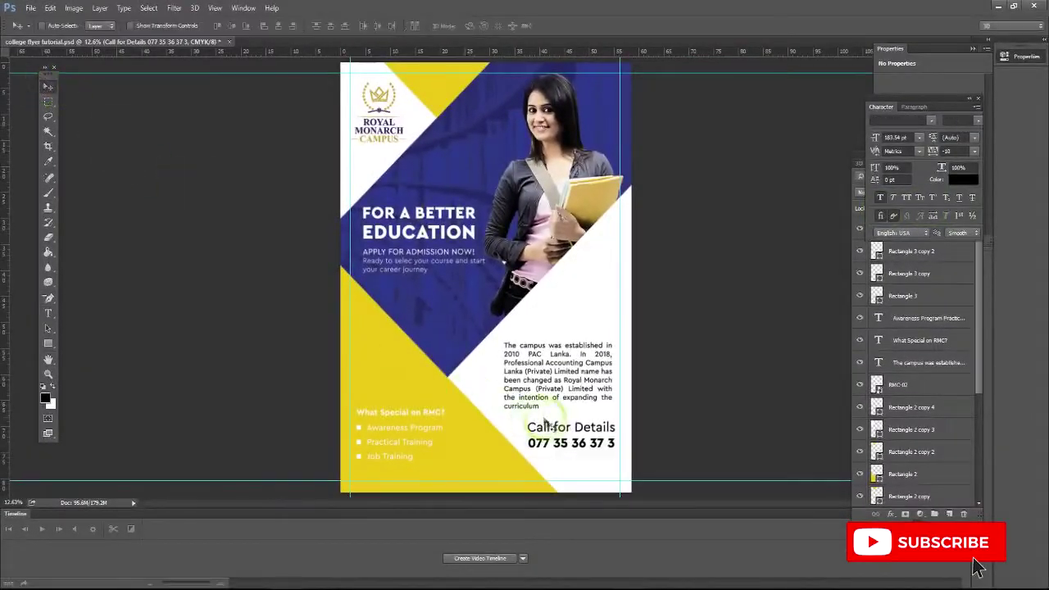
click(585, 500)
click(607, 531)
key(ctrl+s)
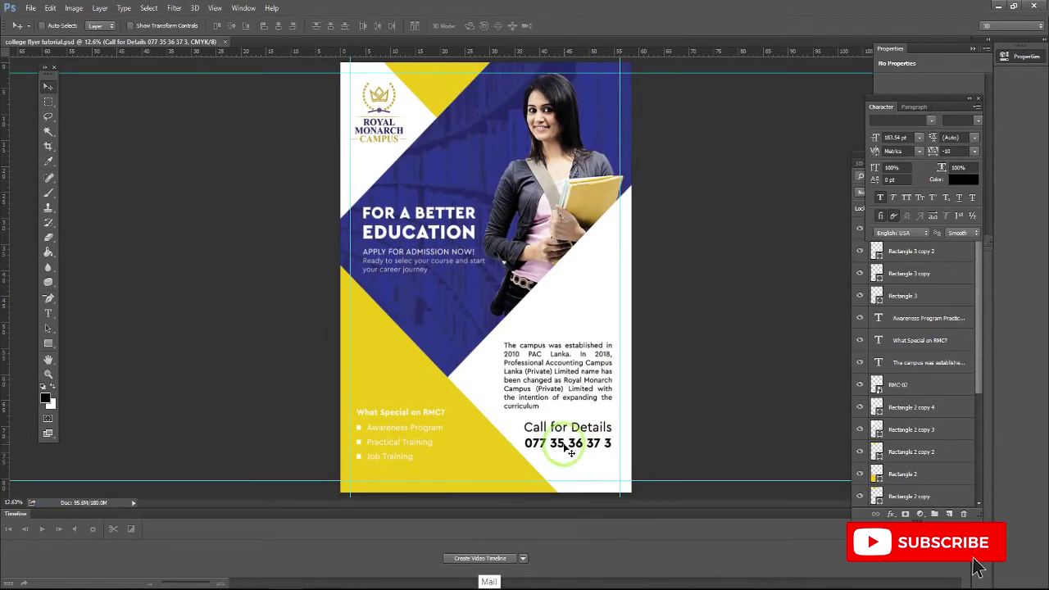
Duplicate the contact text below and turn it into a Regular-weight address line
drag(570, 452, 571, 459)
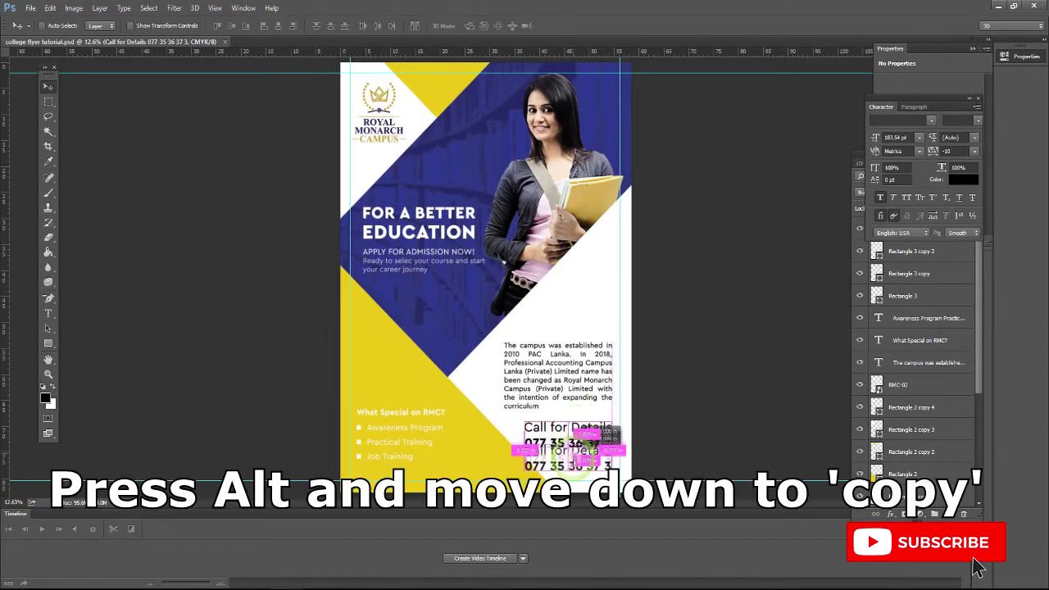
double_click(571, 462)
click(246, 25)
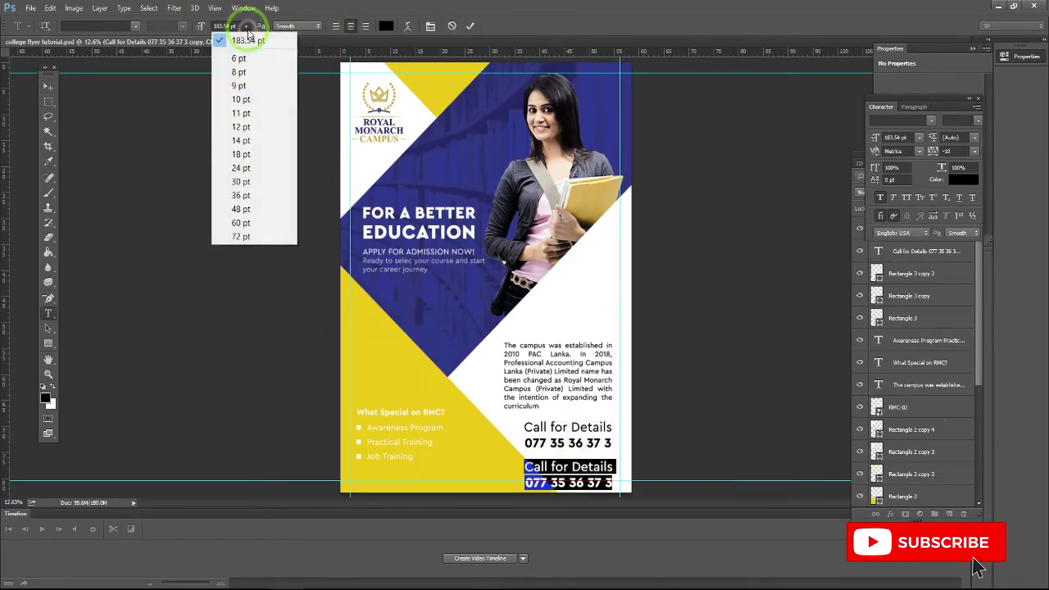
click(244, 223)
click(626, 484)
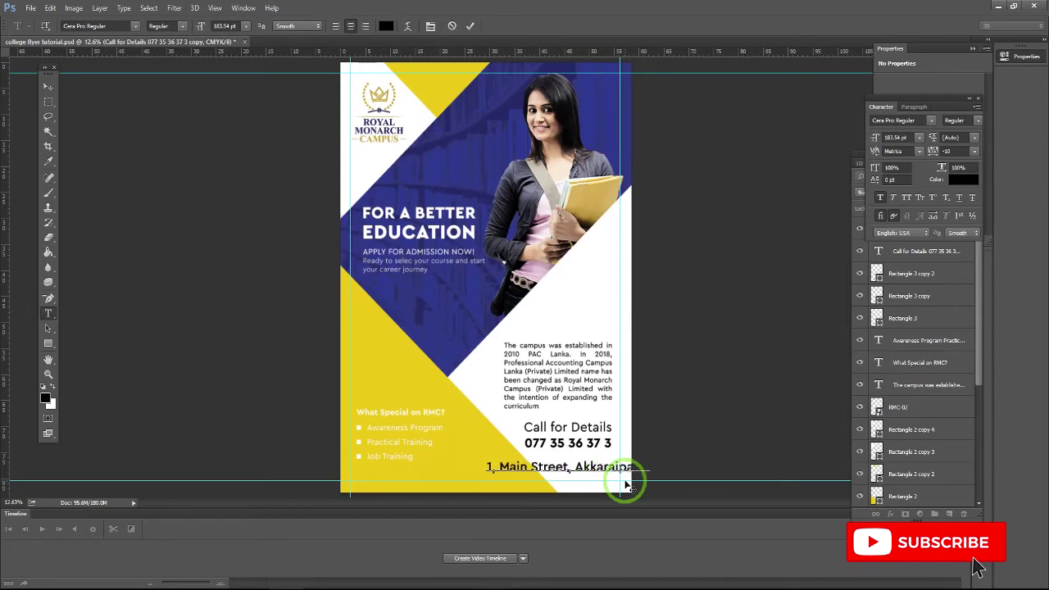
key(ctrl+a)
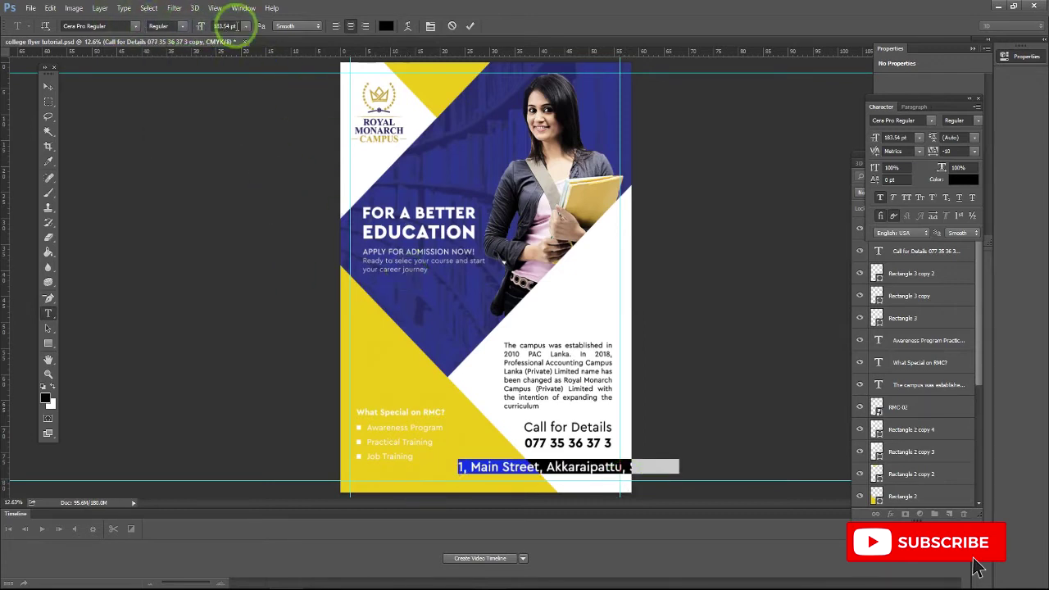
click(57, 98)
Shrink the address line with Free Transform
key(ctrl+t)
drag(679, 461, 614, 460)
drag(457, 464, 528, 463)
double_click(589, 466)
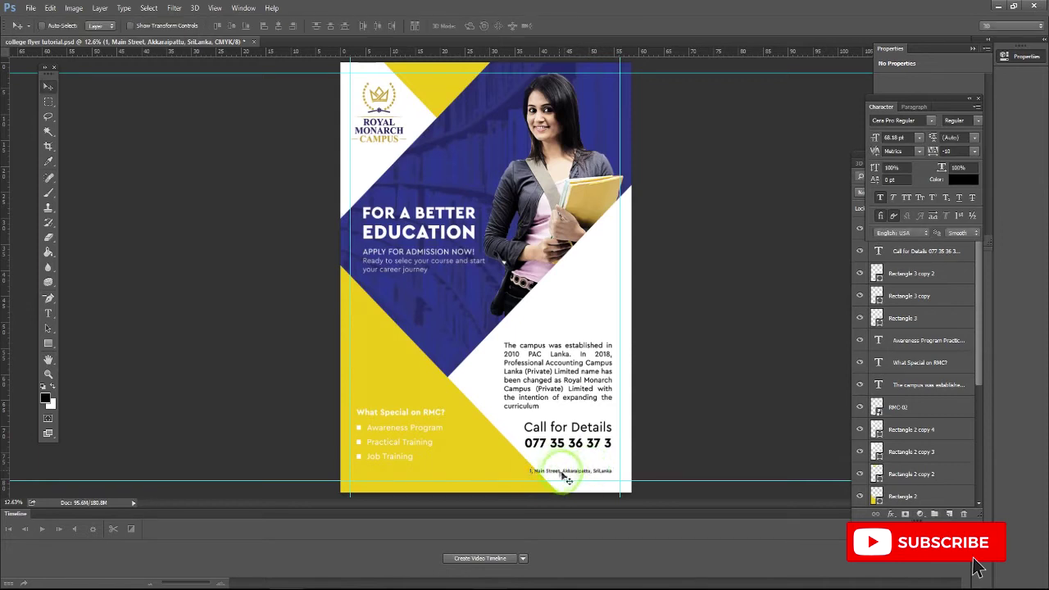
scroll(582, 464, up, 5)
scroll(576, 462, up, 2)
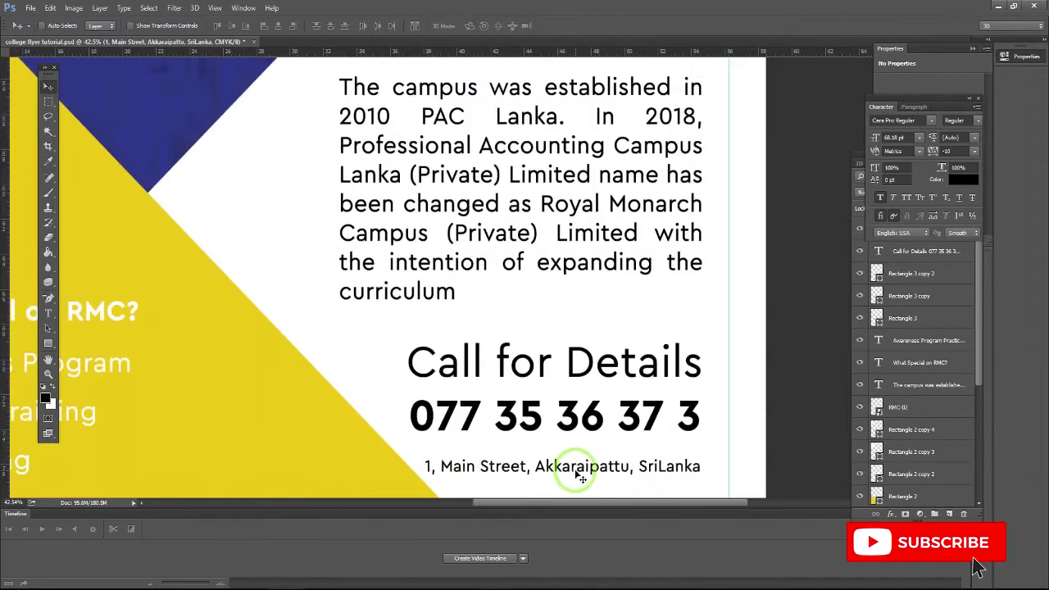
Widen the address line to match the phone number, fit the view, and save the flyer
key(ctrl+t)
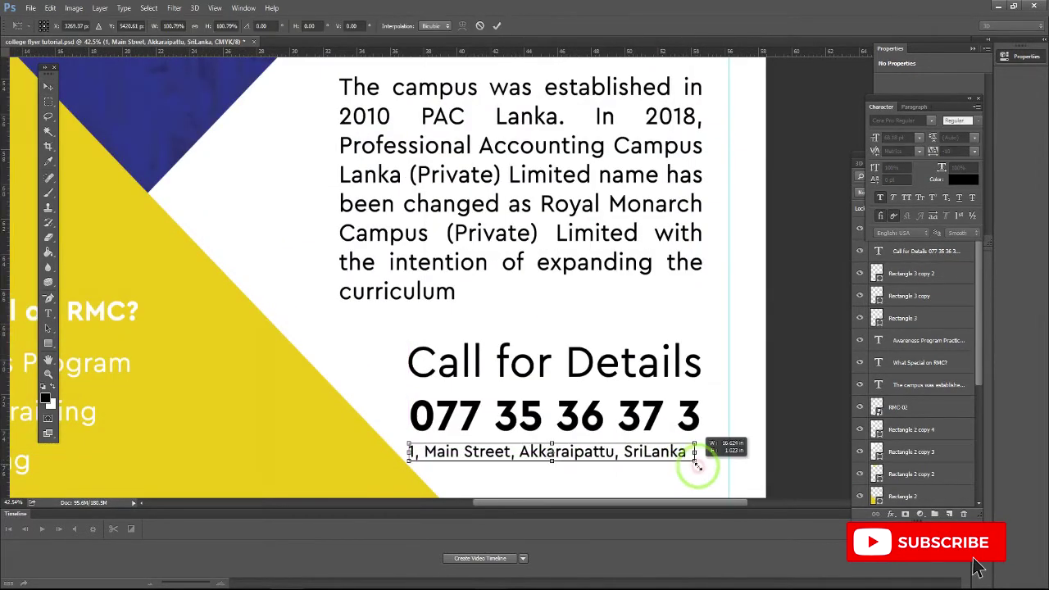
drag(685, 456, 707, 468)
key(Return)
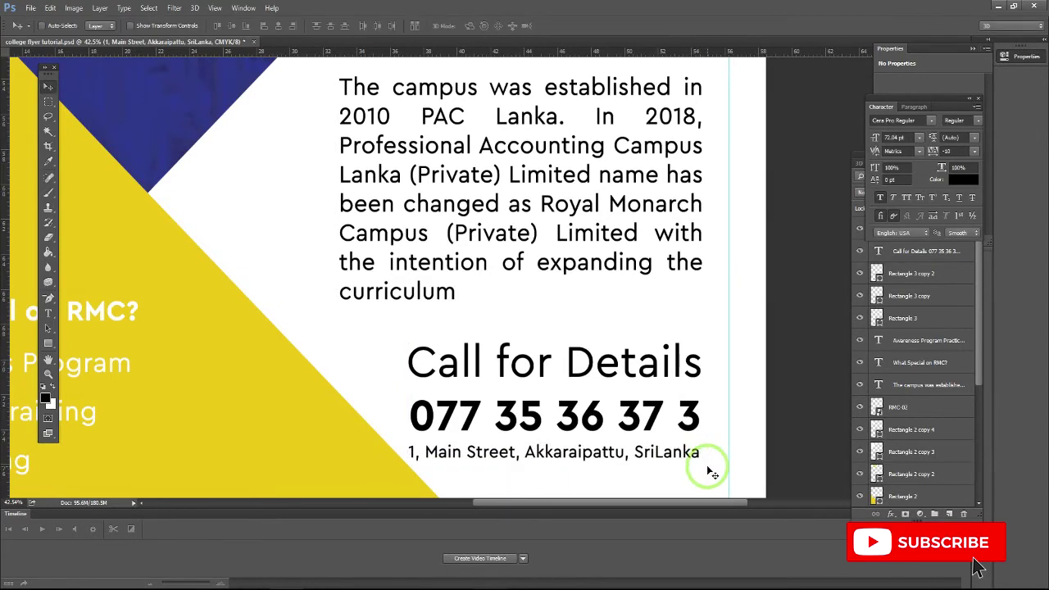
key(ctrl+0)
key(ctrl+s)
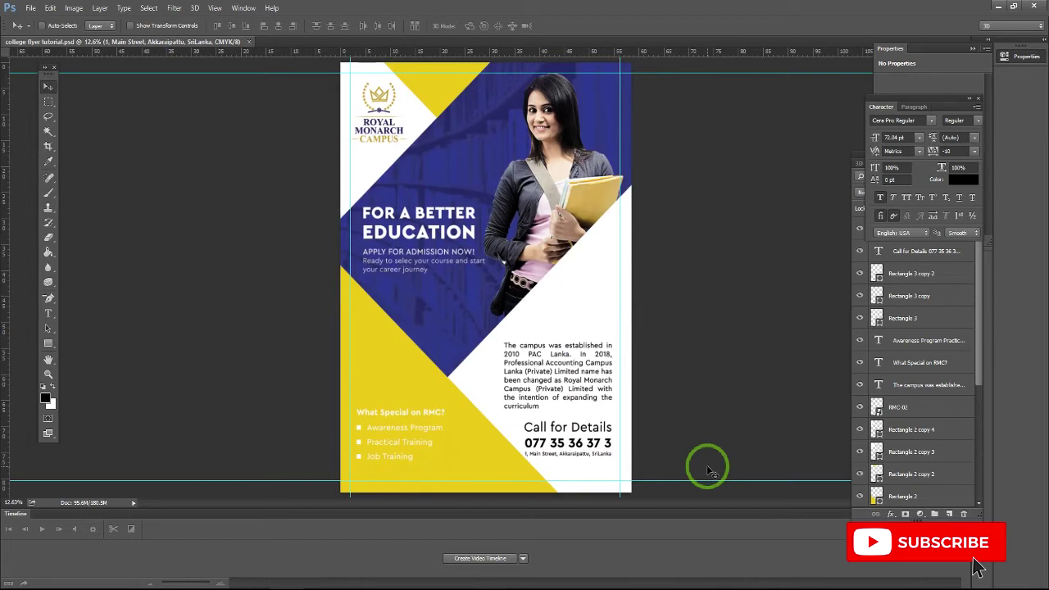
key(alt+Tab)
Copy the GLOBAL RECOGNIZE paragraph and paste it into a new paragraph text box mid-flyer
drag(891, 281, 997, 377)
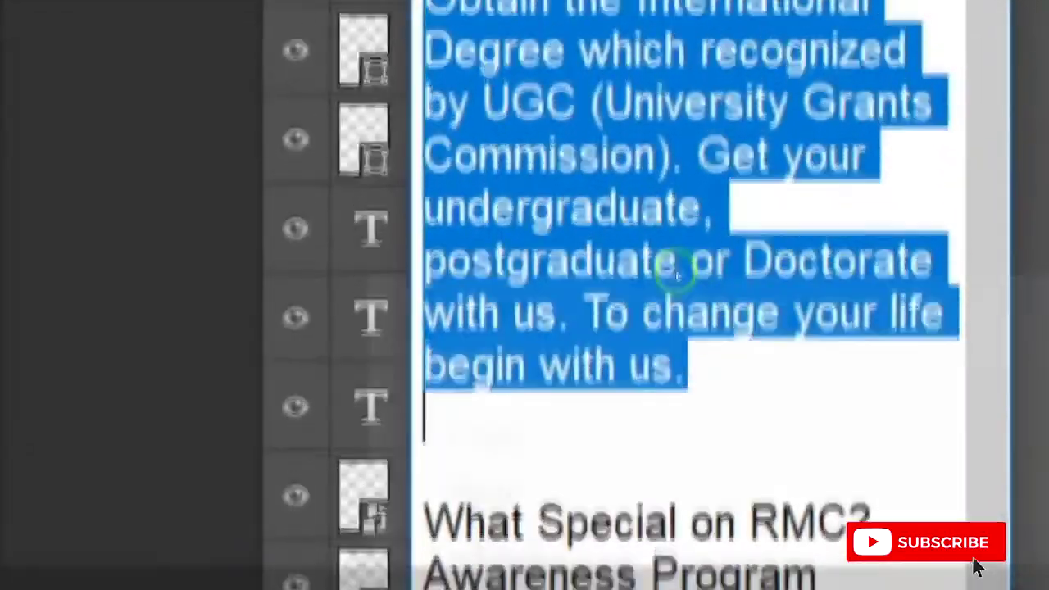
right_click(676, 276)
click(639, 414)
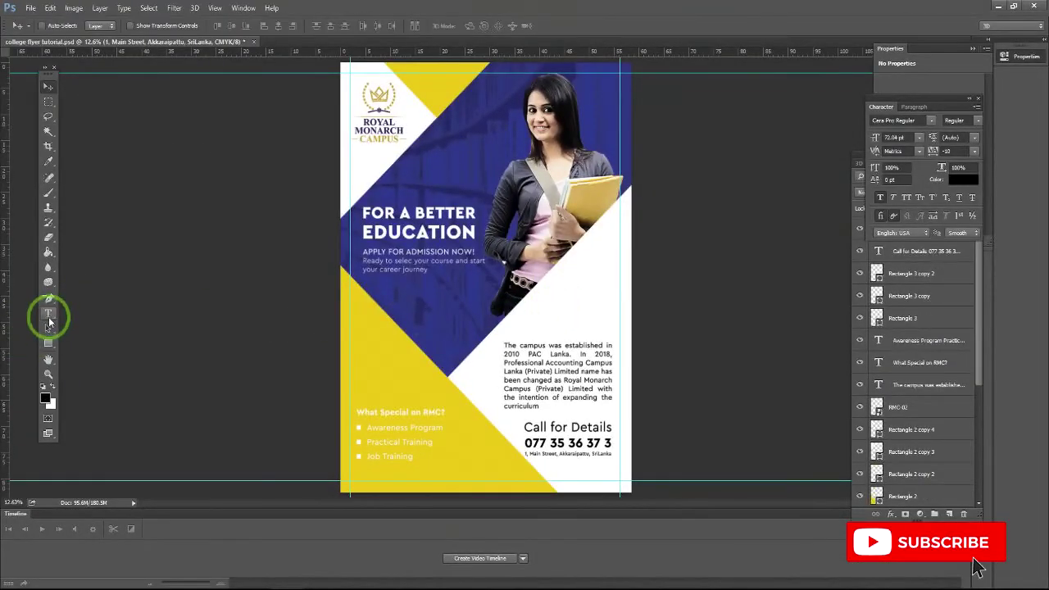
click(49, 313)
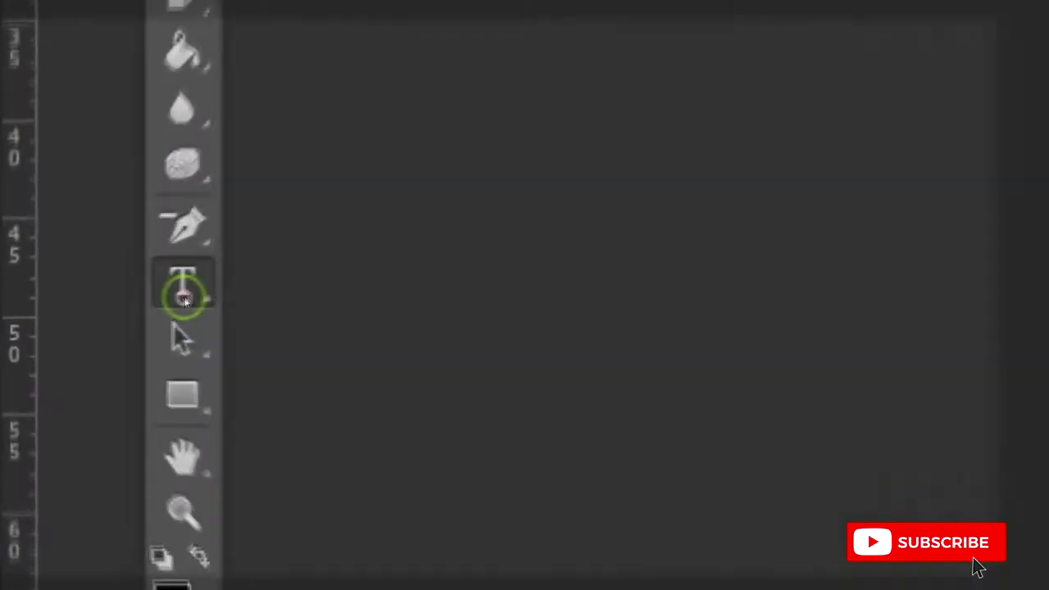
drag(395, 298, 489, 372)
key(ctrl+v)
Centre the pasted paragraph and widen its text box on both sides
key(ctrl+a)
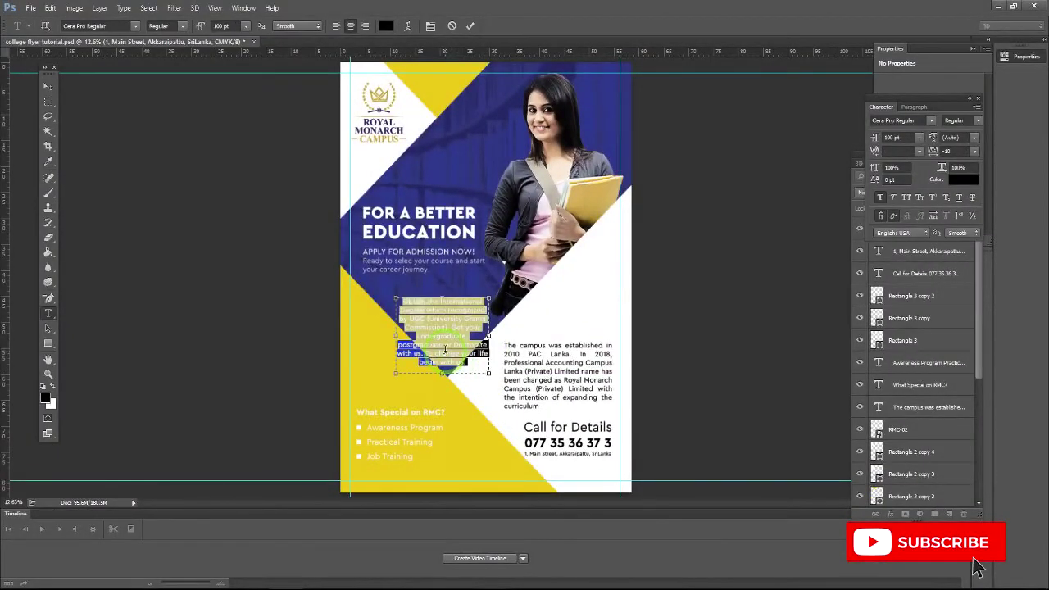
click(366, 26)
click(420, 270)
drag(567, 333, 579, 333)
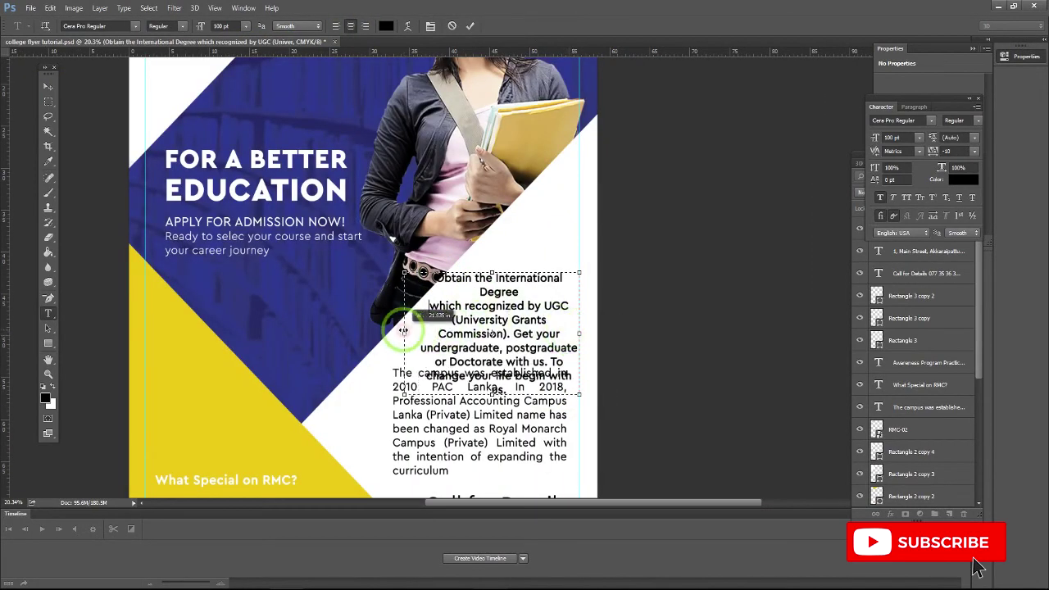
drag(416, 333, 404, 333)
Make the 'Obtain the International Degree' heading line dark blue and bold
triple_click(492, 277)
click(386, 25)
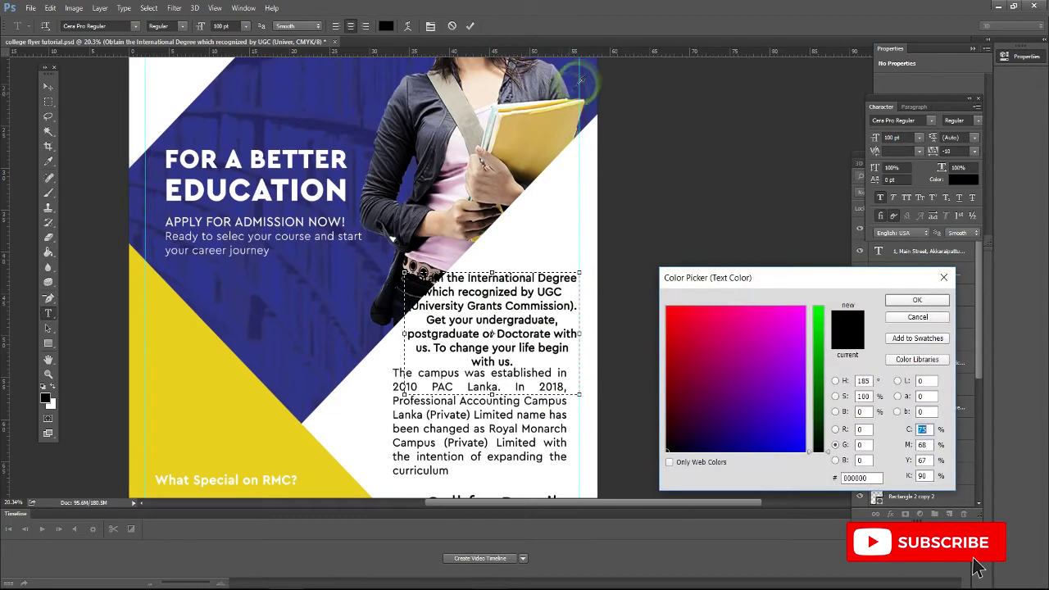
click(742, 449)
click(905, 301)
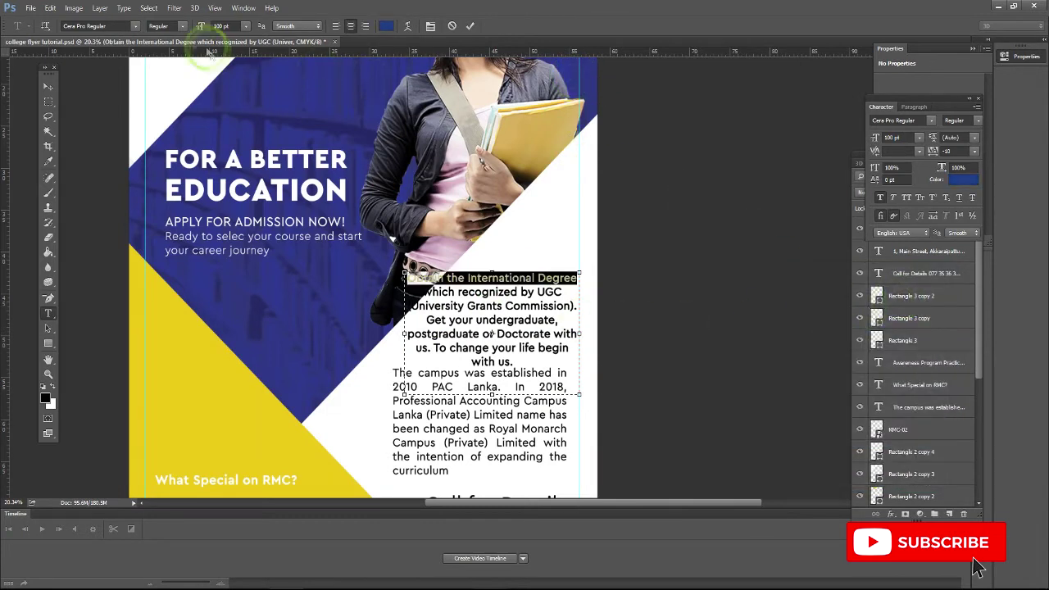
click(168, 26)
click(179, 111)
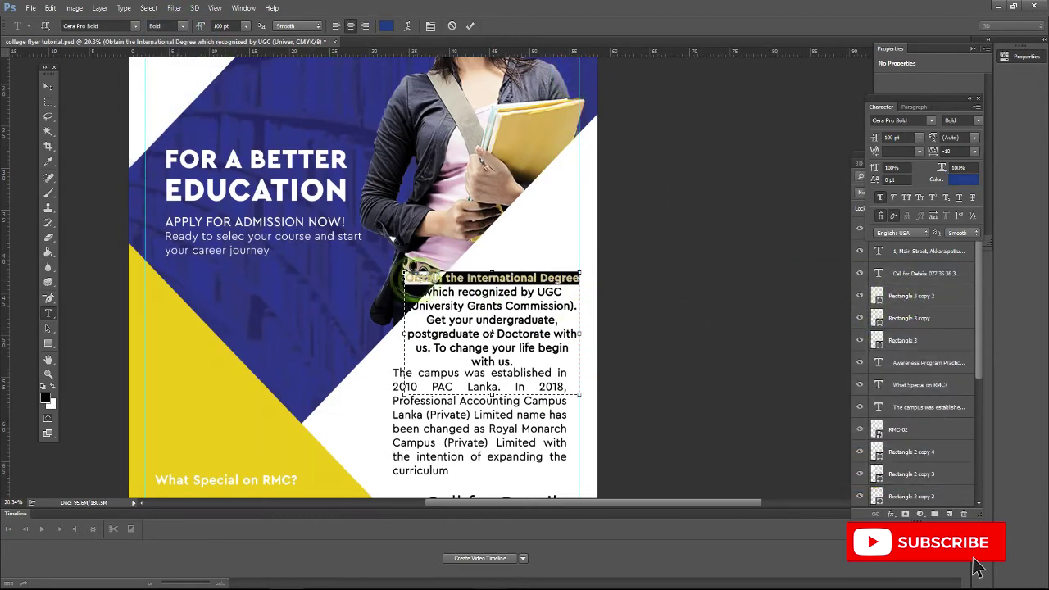
Justify the body lines under the heading, last line left-aligned
click(526, 345)
drag(416, 292, 565, 383)
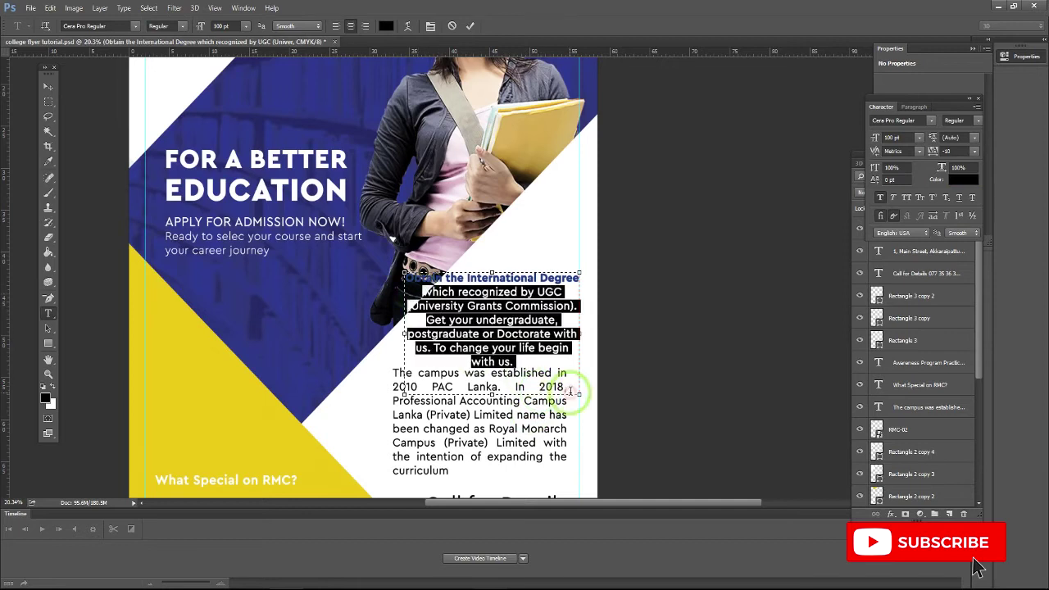
click(914, 107)
click(920, 122)
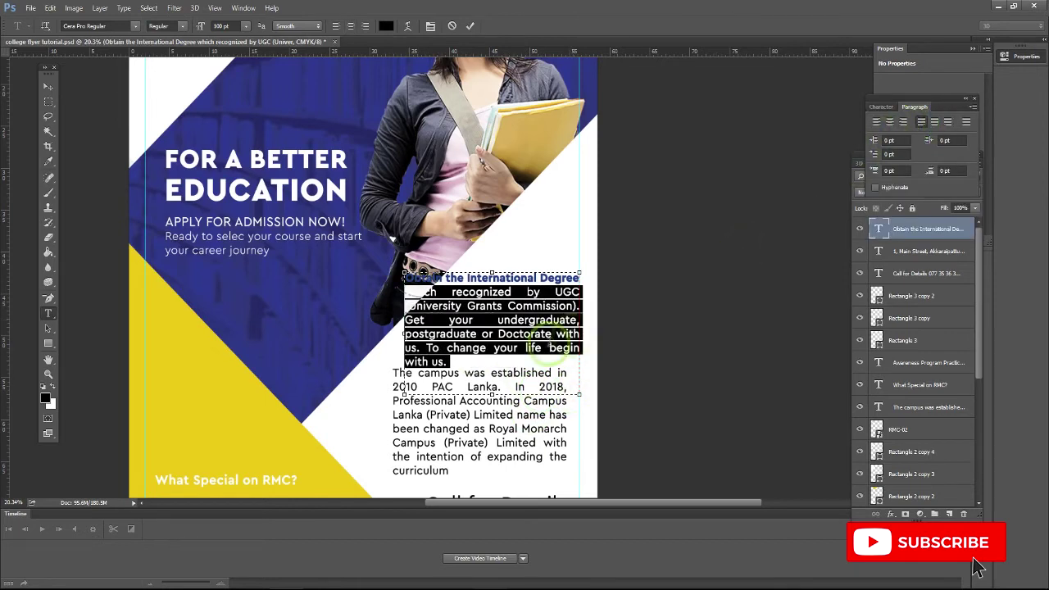
Tighten the body tracking to -25 and move the text block down and left
click(880, 106)
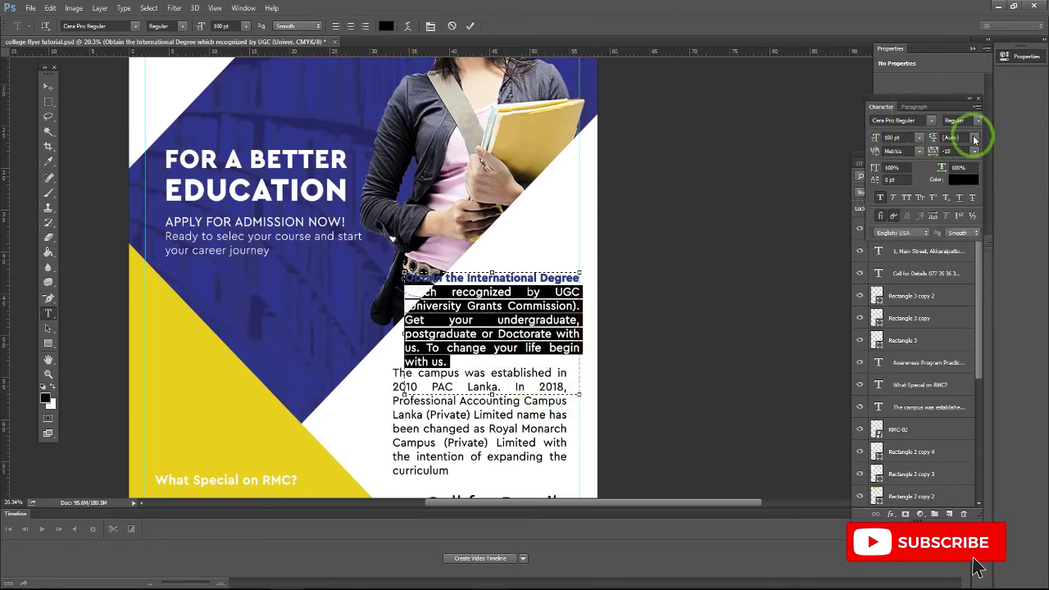
click(973, 153)
click(963, 251)
click(974, 152)
click(968, 206)
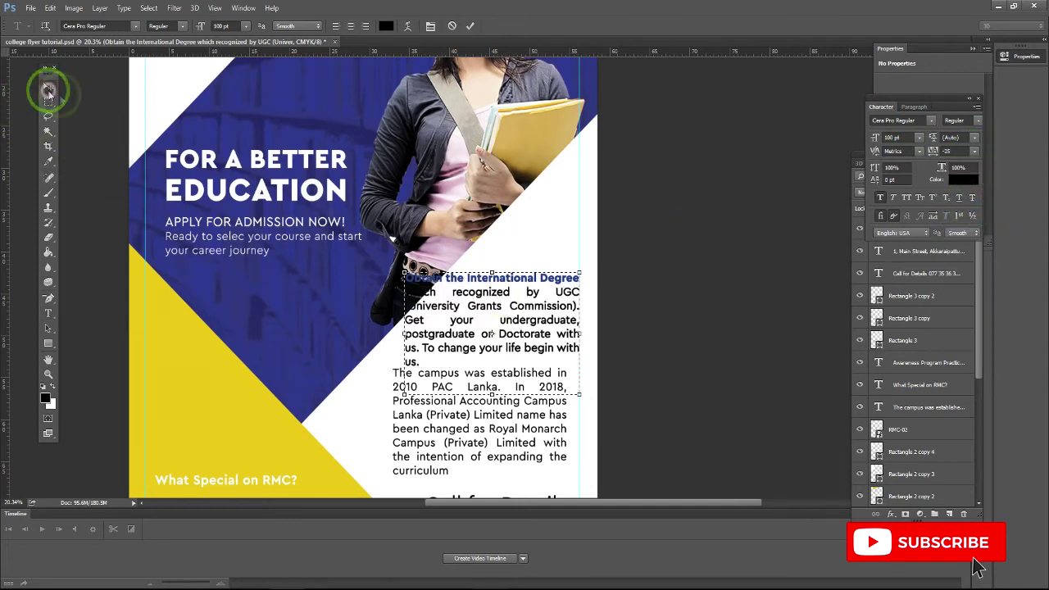
key(ctrl+0)
mouse_move(501, 326)
mouse_down()
mouse_move(401, 356)
mouse_move(490, 375)
mouse_up()
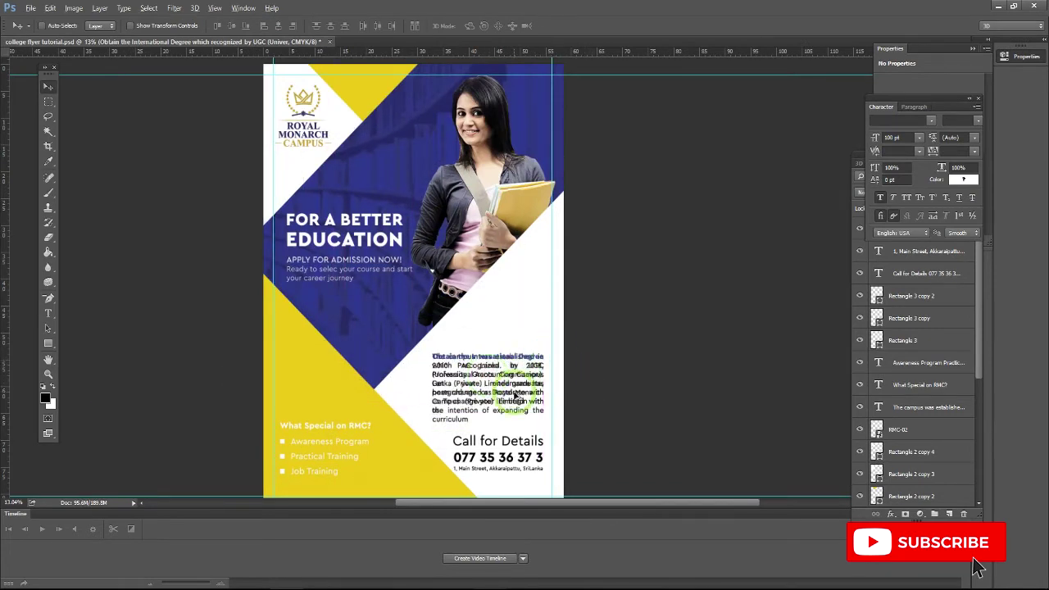
Nudge the campus paragraph upward and start editing the Obtain text layer
scroll(514, 397, up, 1)
drag(543, 402, 541, 315)
right_click(527, 328)
click(557, 335)
key(t)
click(545, 328)
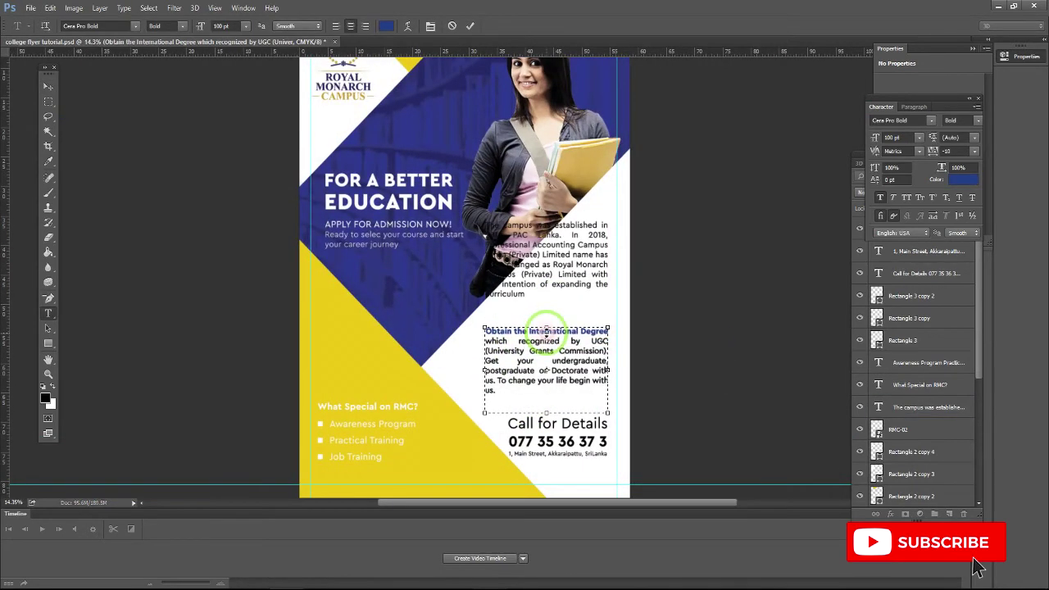
Widen the Obtain text box and set its heading to 110 pt
drag(479, 369, 467, 368)
drag(475, 331, 599, 331)
click(232, 24)
text(110)
key(Return)
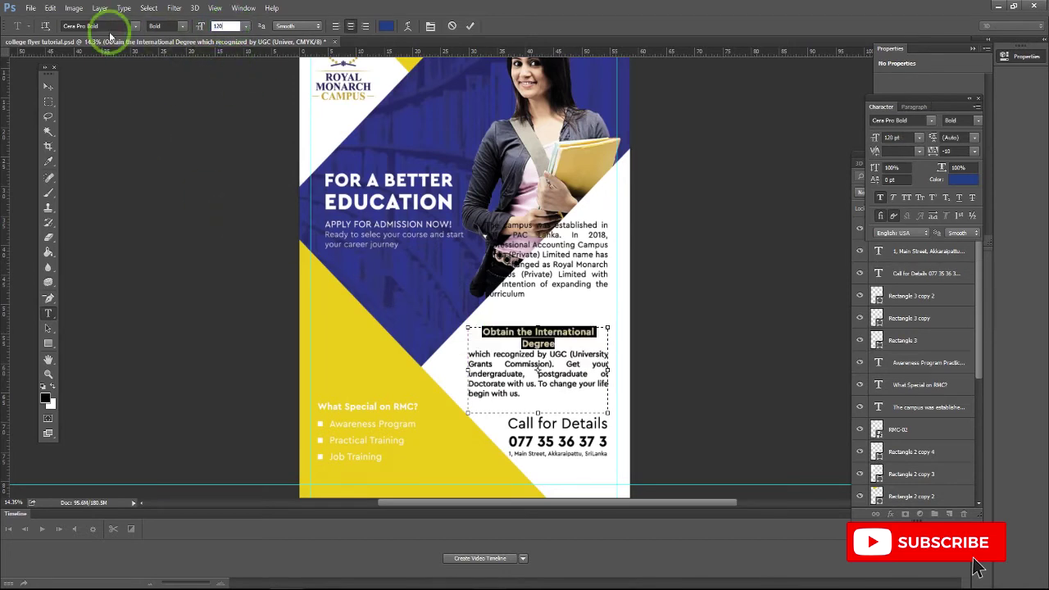
click(47, 85)
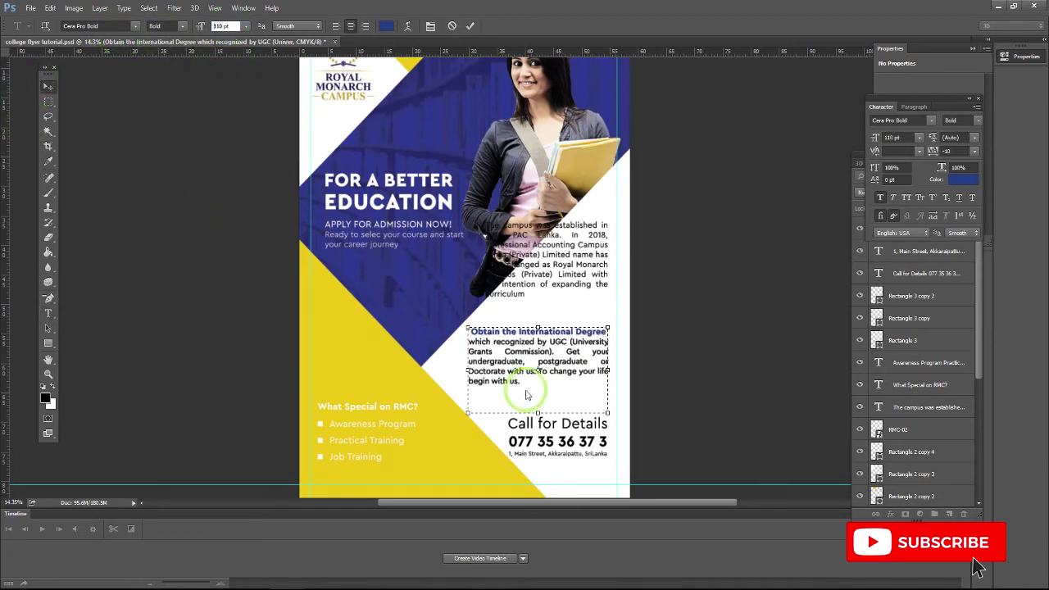
Insert a blank line under the Obtain heading
double_click(477, 338)
key(Return)
click(537, 371)
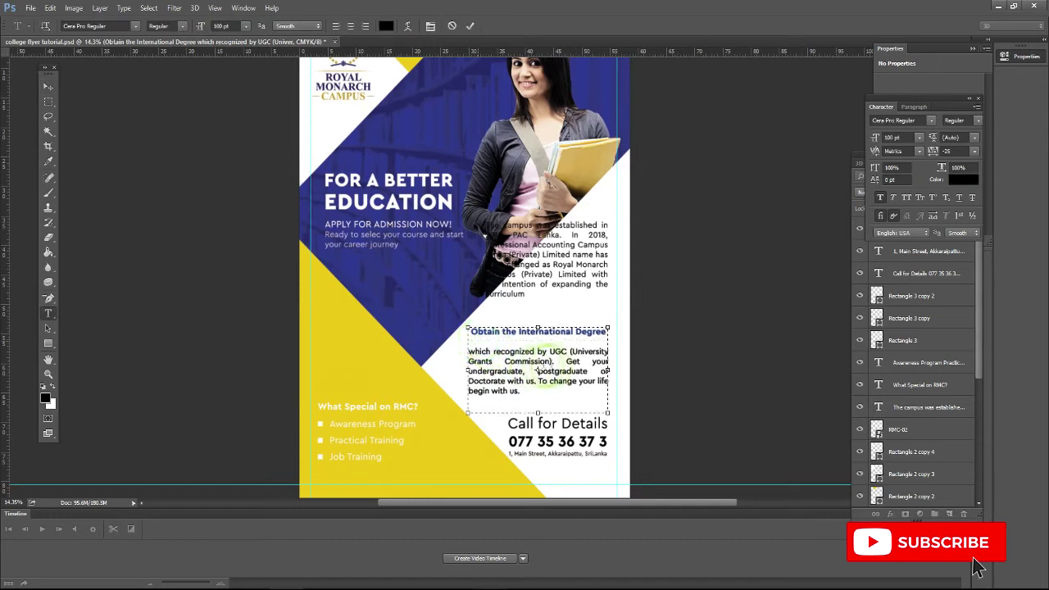
click(47, 88)
Move the campus paragraph and the What Special text group to the lower left
mouse_move(547, 265)
mouse_down()
mouse_move(393, 367)
mouse_move(381, 361)
mouse_up()
right_click(383, 405)
click(414, 409)
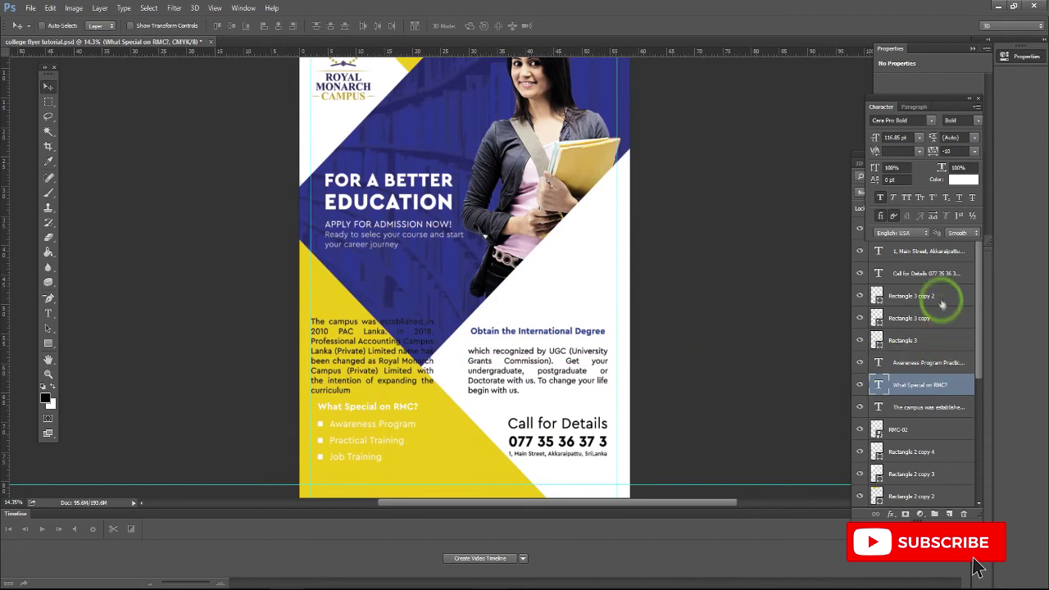
shift+click(909, 296)
mouse_move(409, 401)
mouse_down()
mouse_move(378, 378)
mouse_move(374, 397)
mouse_up()
double_click(414, 361)
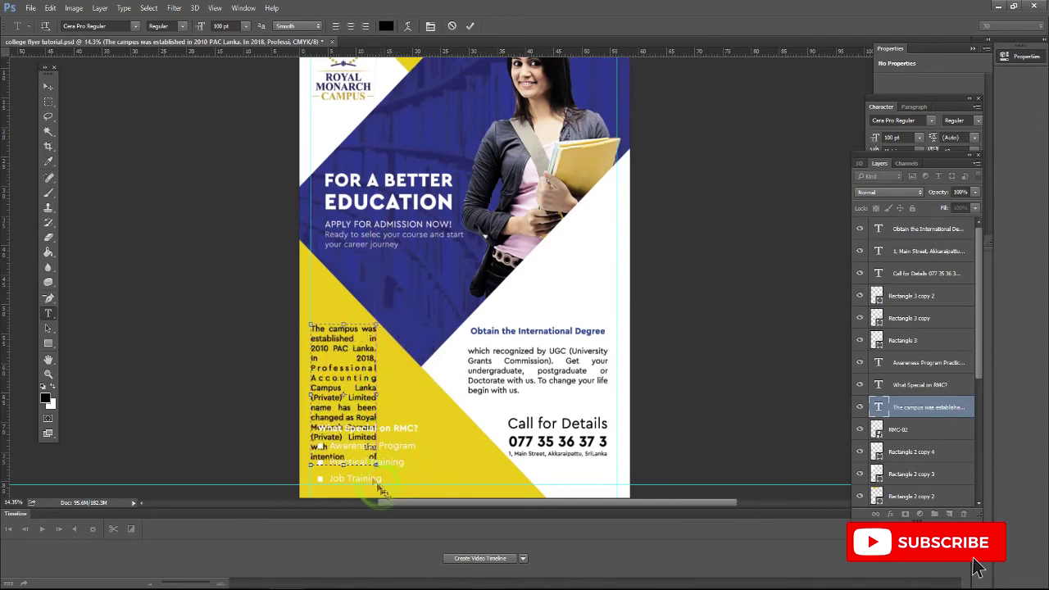
click(47, 86)
mouse_move(358, 347)
mouse_down()
mouse_move(358, 374)
mouse_move(355, 355)
mouse_up()
Move the What Special on RMC? heading and bullets right onto the yellow area
click(404, 426)
shift+click(928, 298)
drag(380, 450, 449, 441)
double_click(442, 424)
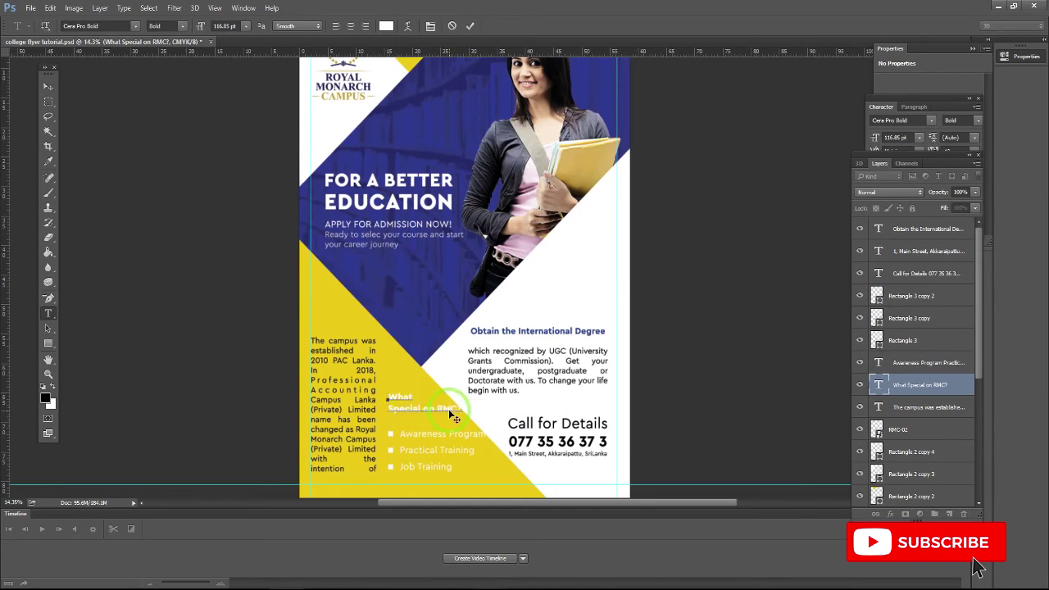
click(47, 86)
Select the bullet list text and its square bullets for resizing
right_click(471, 427)
click(562, 437)
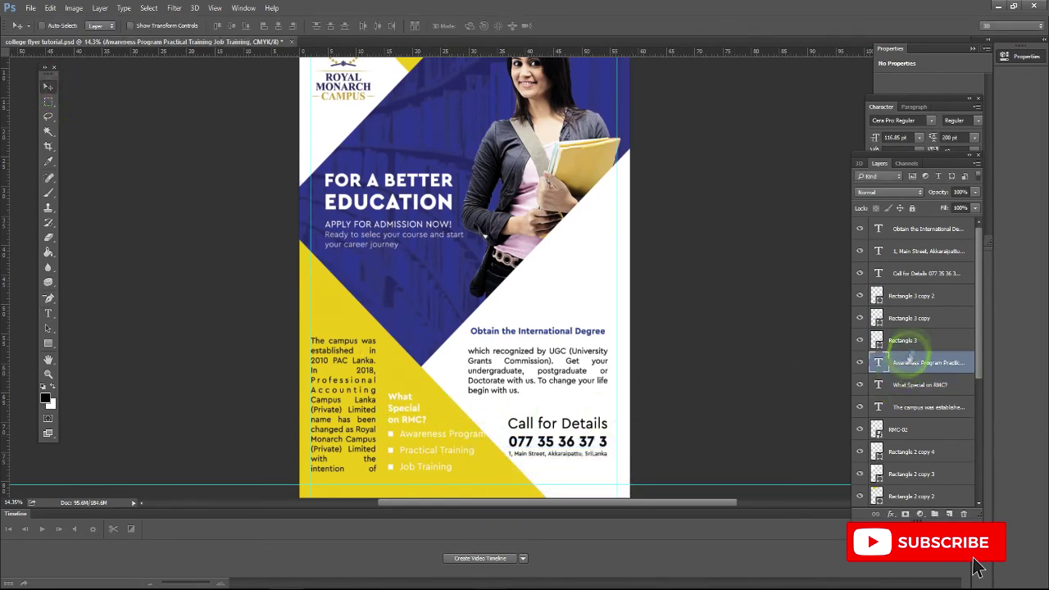
shift+click(909, 295)
key(ctrl+t)
Shrink the bullet list to about 95% and make its text black
drag(484, 431, 475, 427)
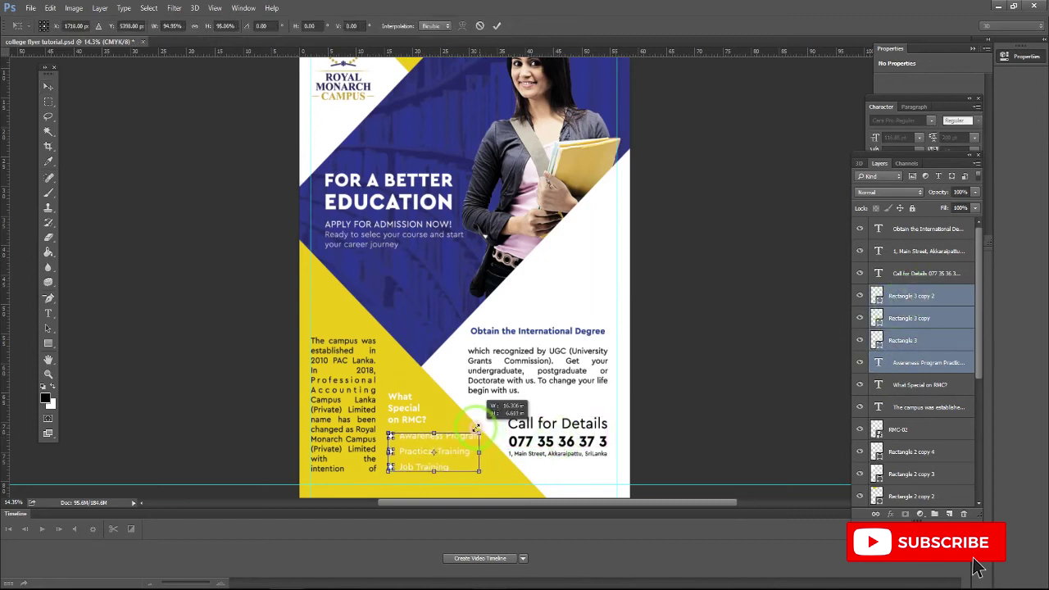
double_click(434, 454)
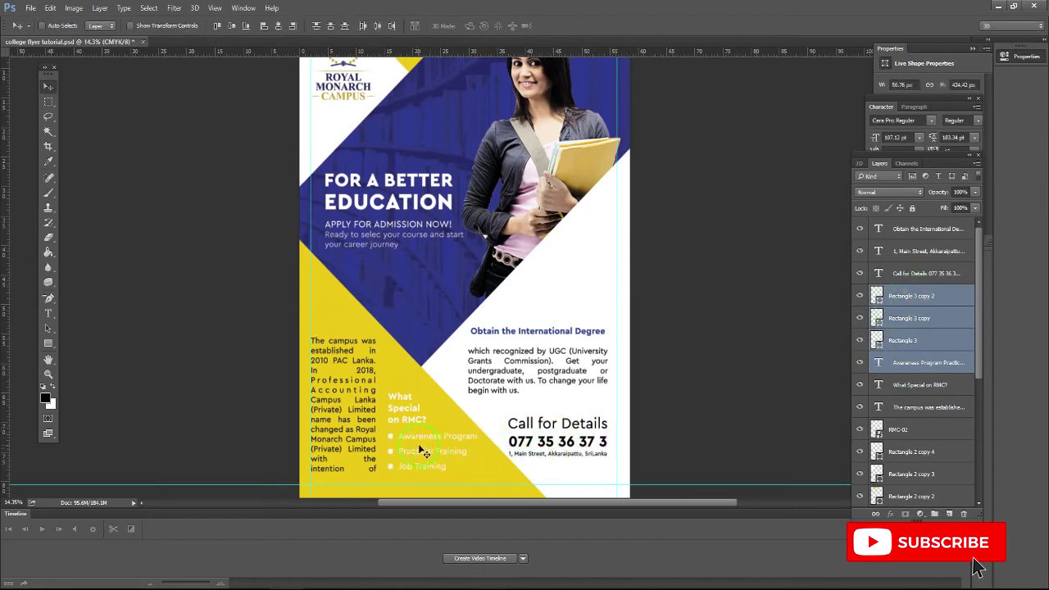
key(t)
click(379, 25)
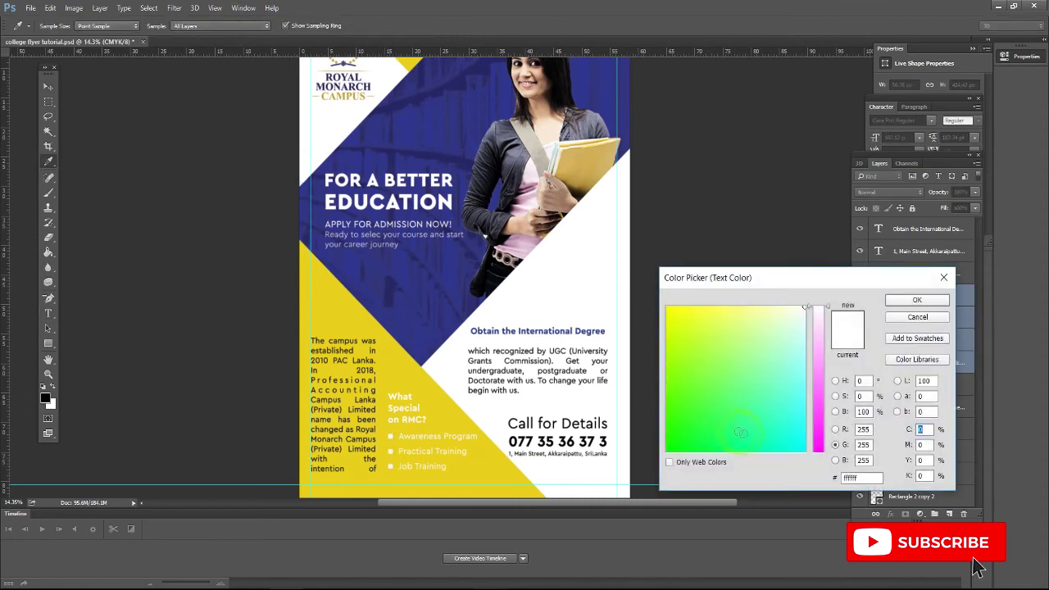
click(836, 444)
click(914, 302)
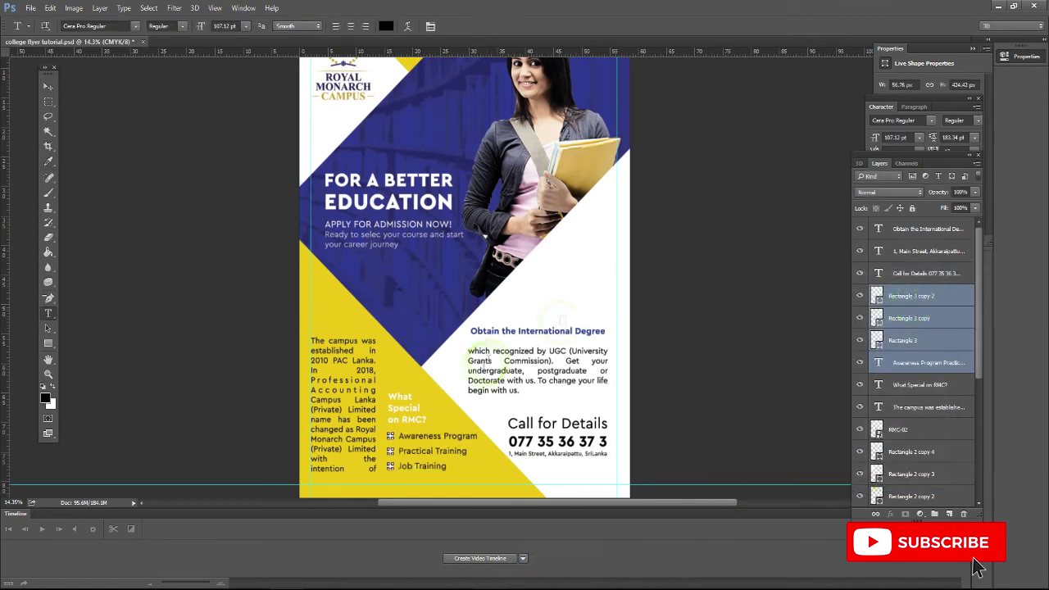
Fill the square bullet shapes with black
click(48, 343)
click(100, 26)
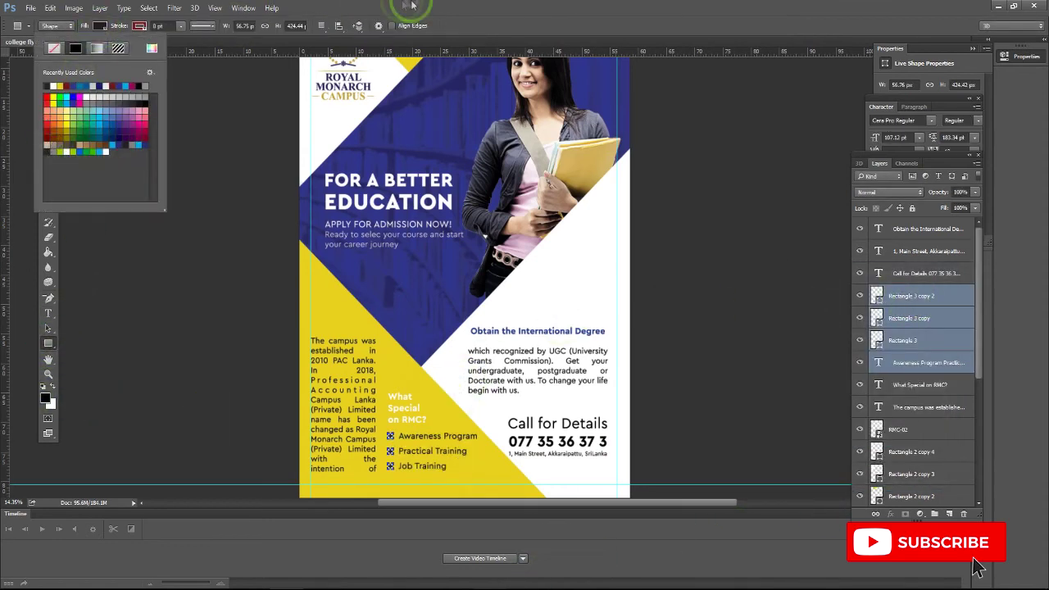
click(411, 5)
click(48, 86)
Make the What Special on RMC? heading black and save the flyer
click(922, 384)
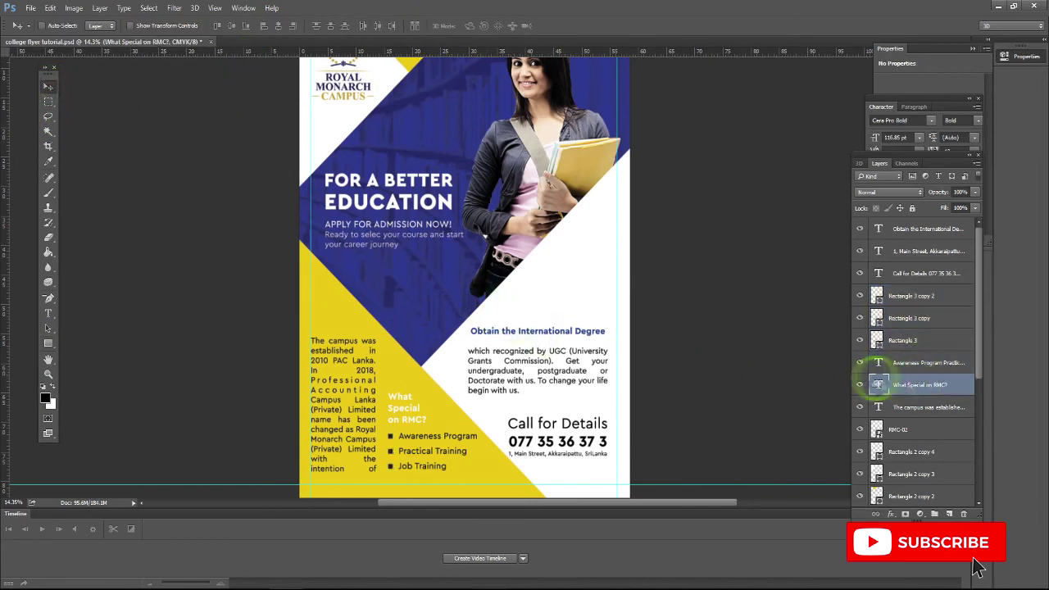
key(t)
click(382, 26)
click(817, 459)
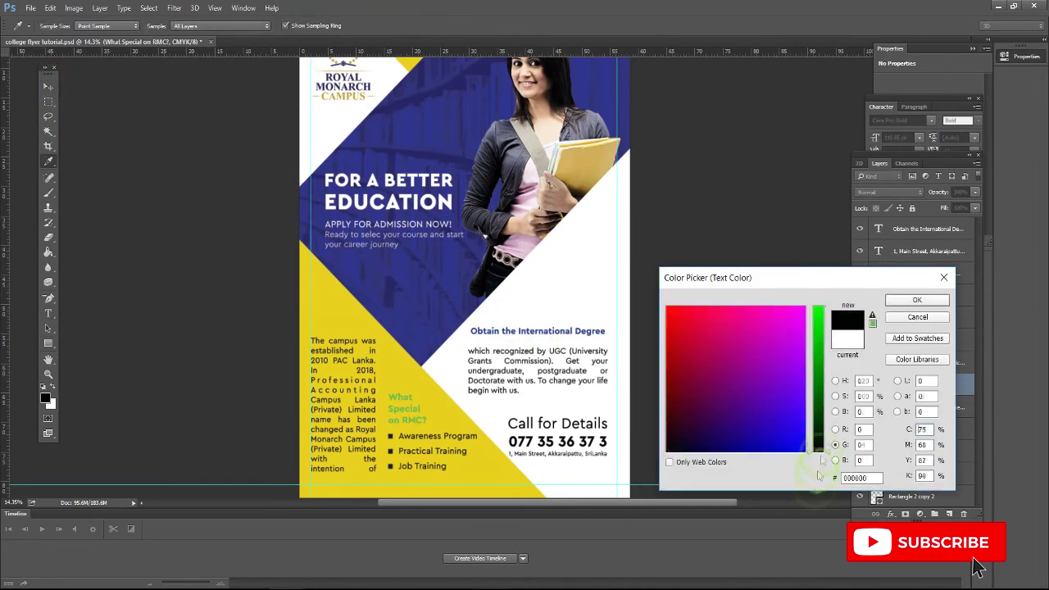
click(914, 301)
click(49, 86)
key(ctrl+s)
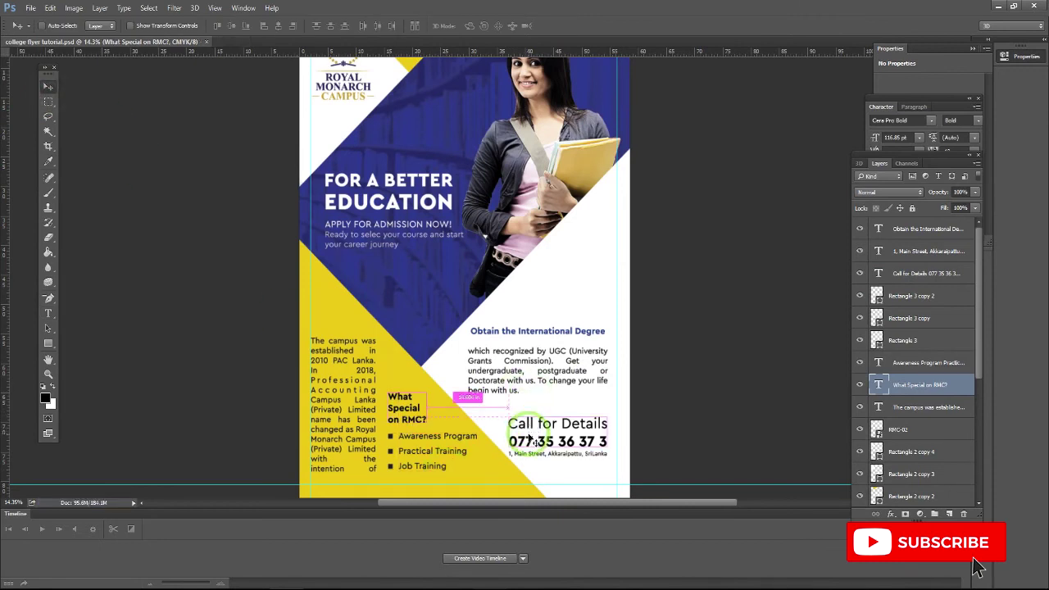
scroll(530, 440, down, 1)
Hide the guides and select the top Obtain text layer
scroll(540, 438, down, 1)
key(ctrl+h)
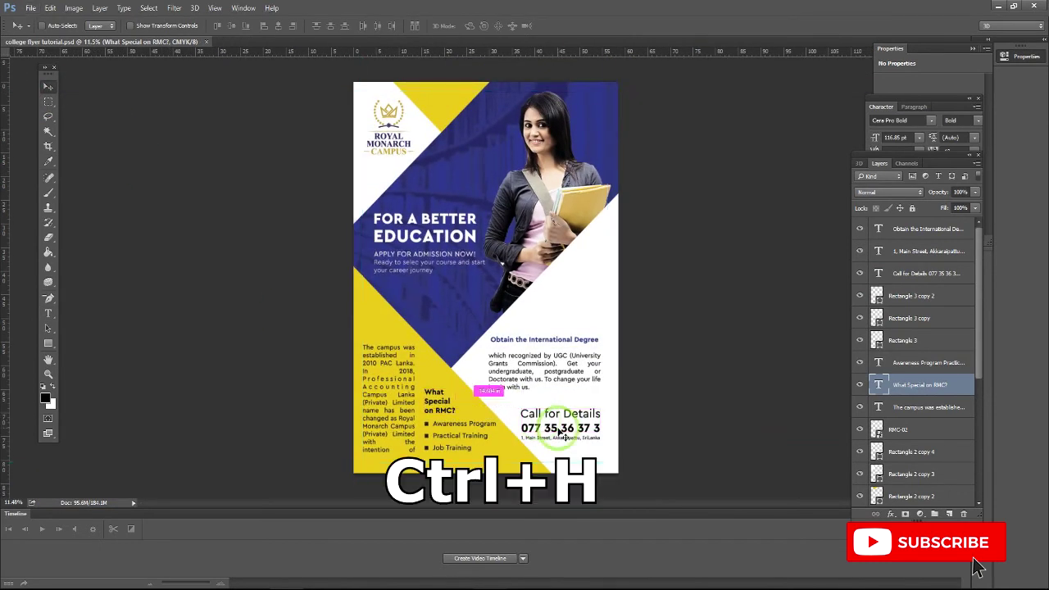
click(732, 288)
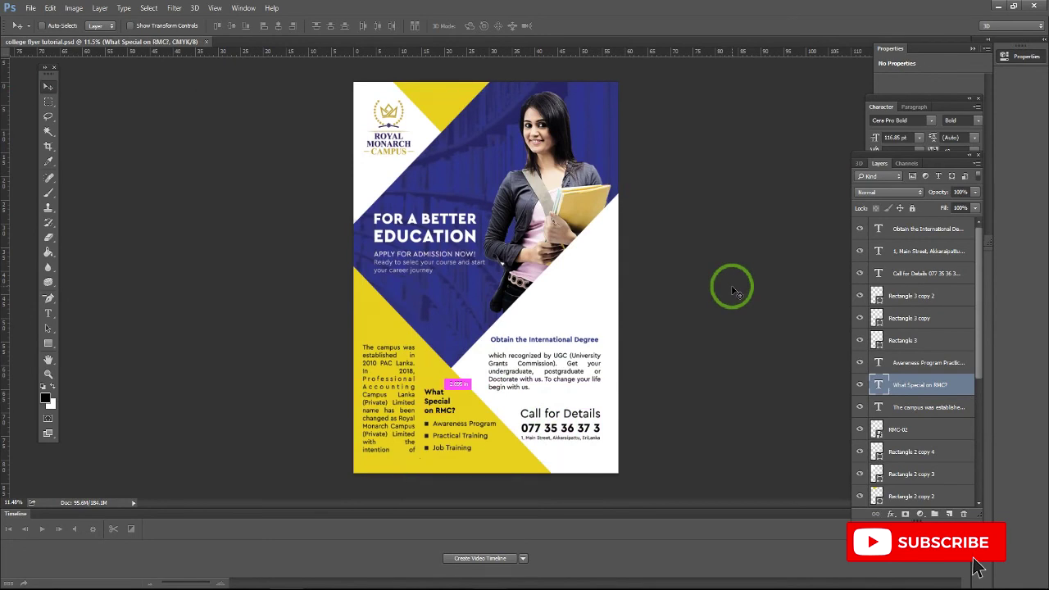
scroll(437, 306, up, 3)
click(922, 250)
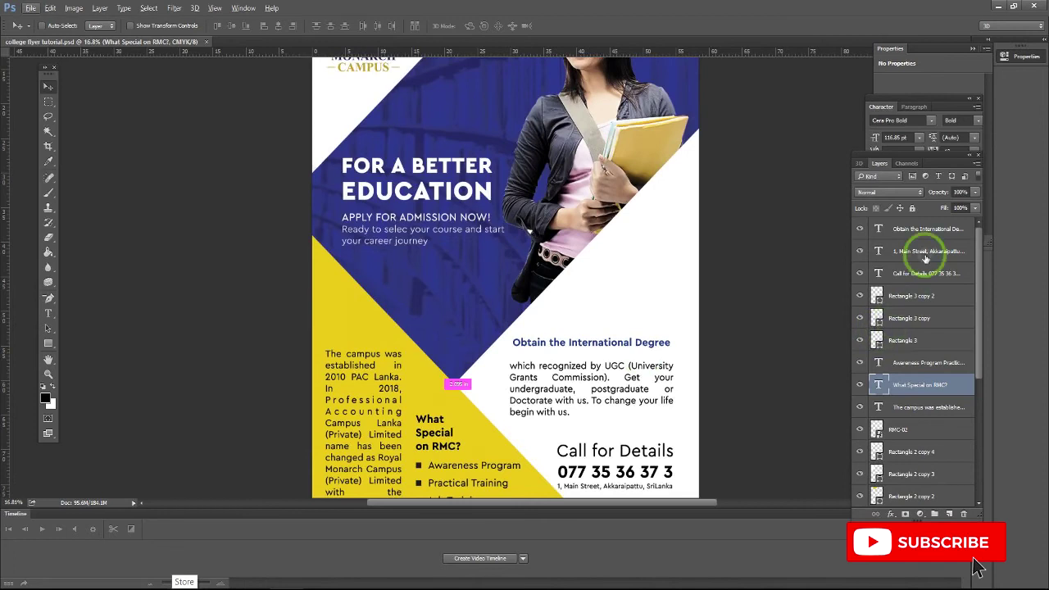
click(901, 229)
Export the flyer via Save for Web as a maximum-quality JPEG
click(30, 8)
click(508, 285)
scroll(524, 297, down, 2)
key(ctrl+alt+shift+s)
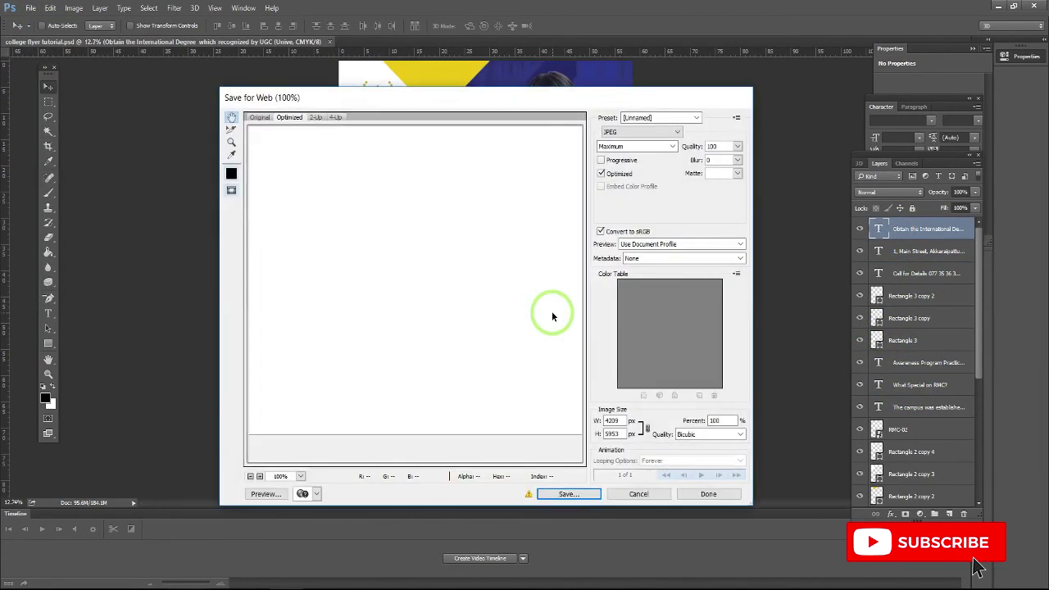
click(568, 494)
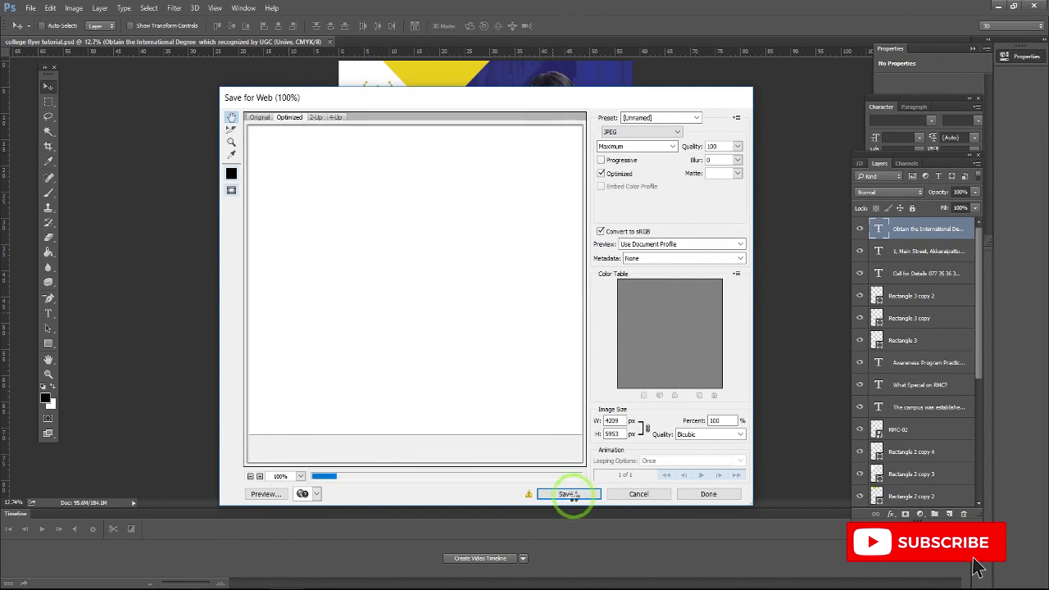